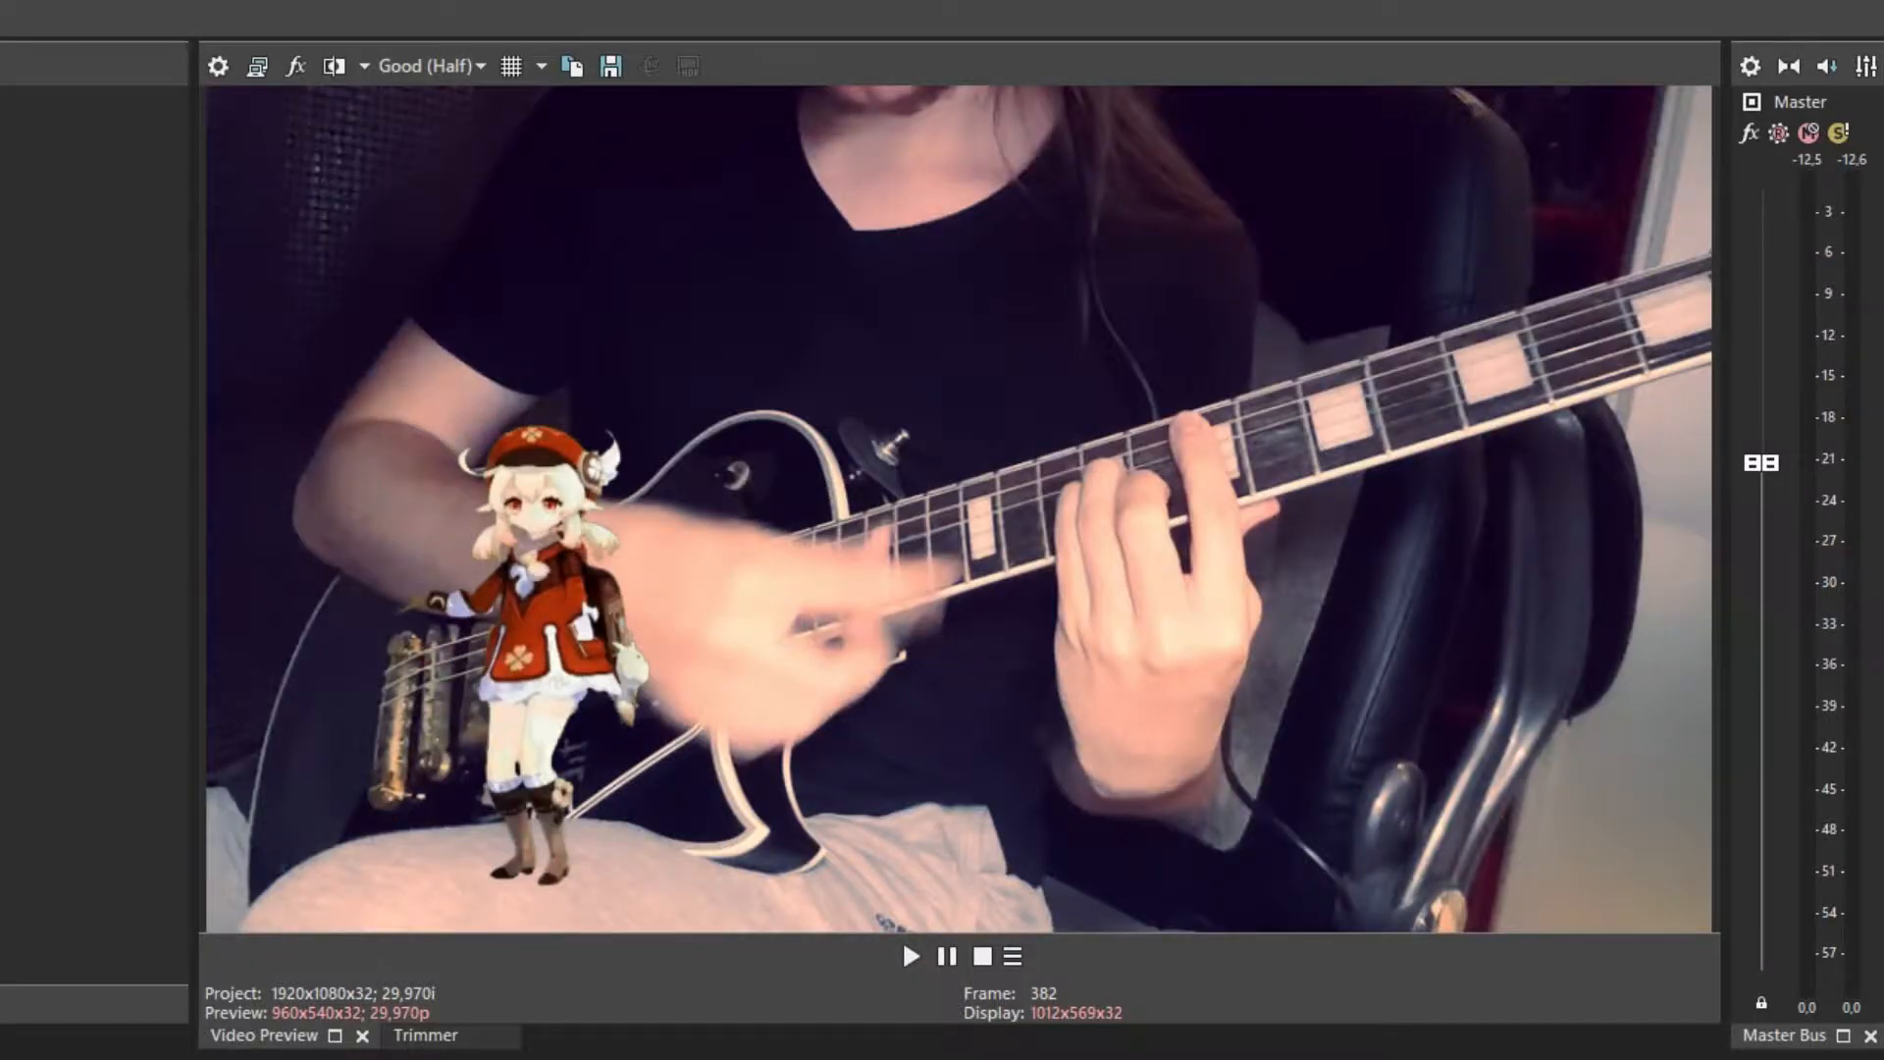
Preview the video, then place the playhead where the smol clip should end, around 25 s
key(space)
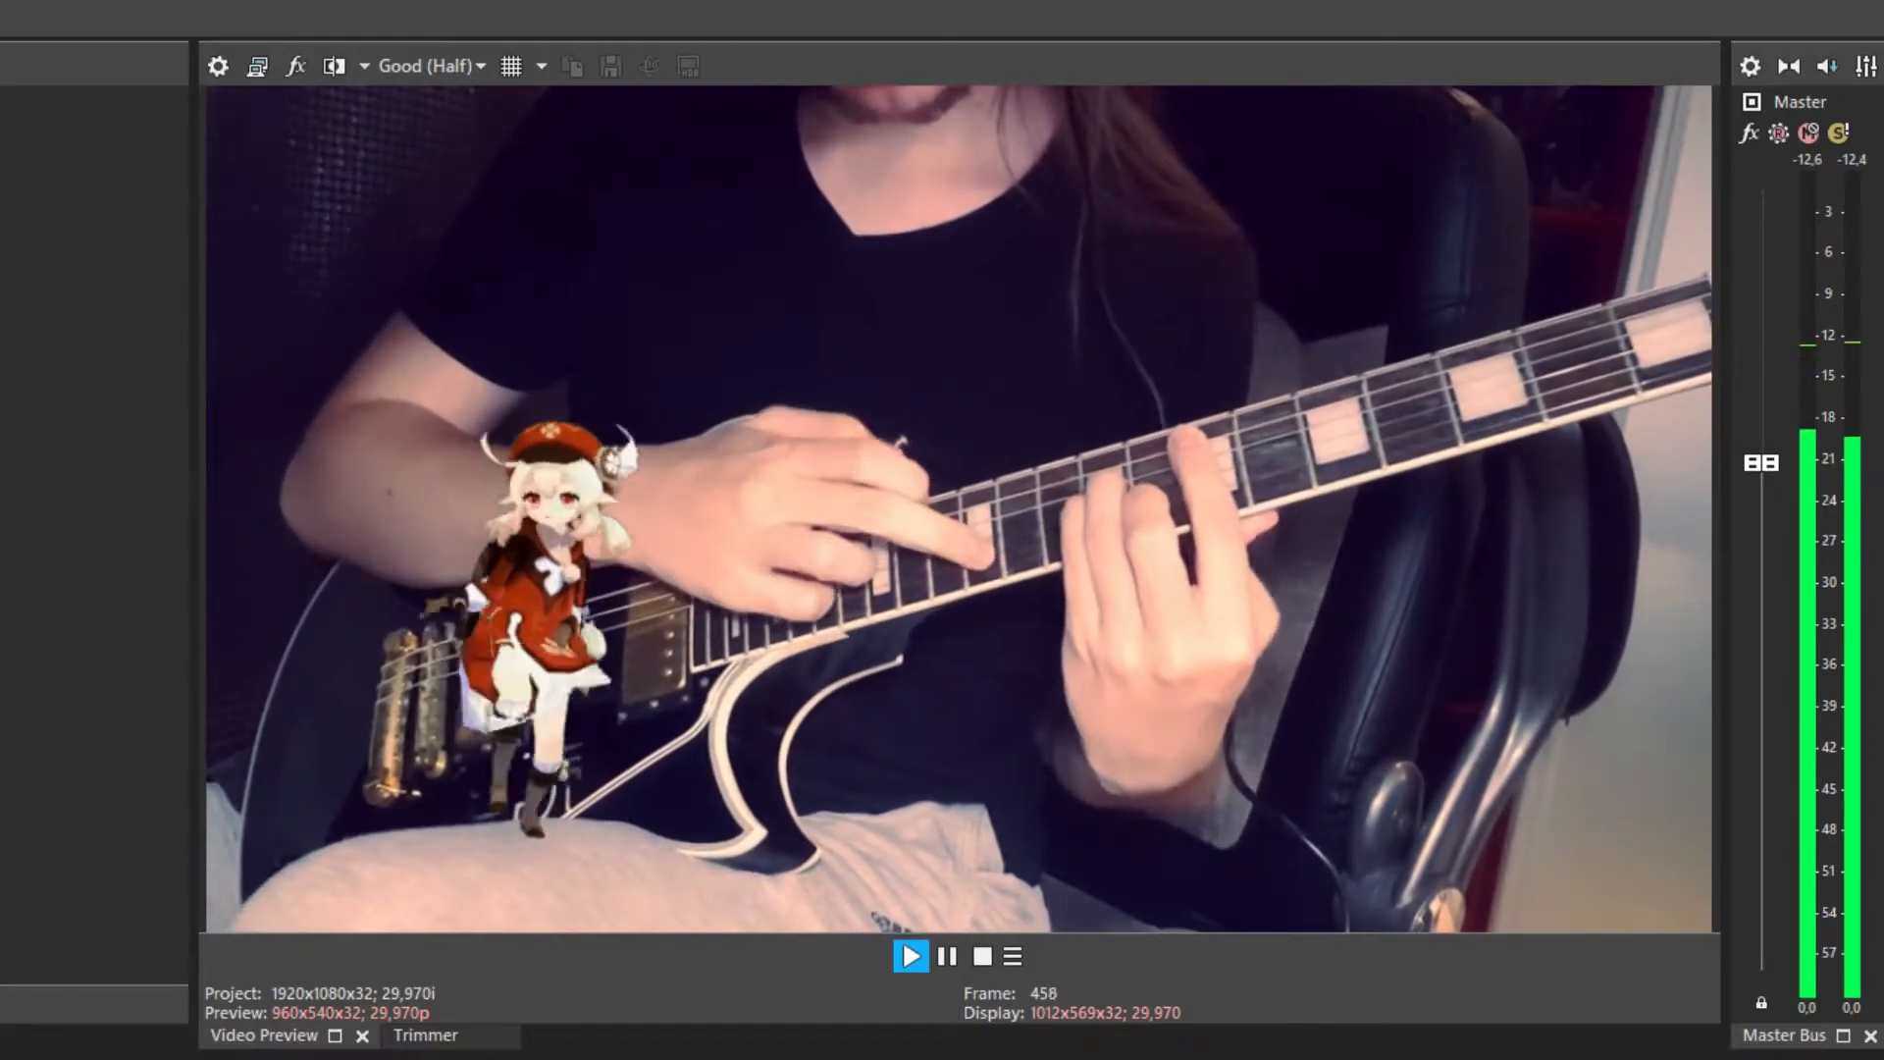
key(space)
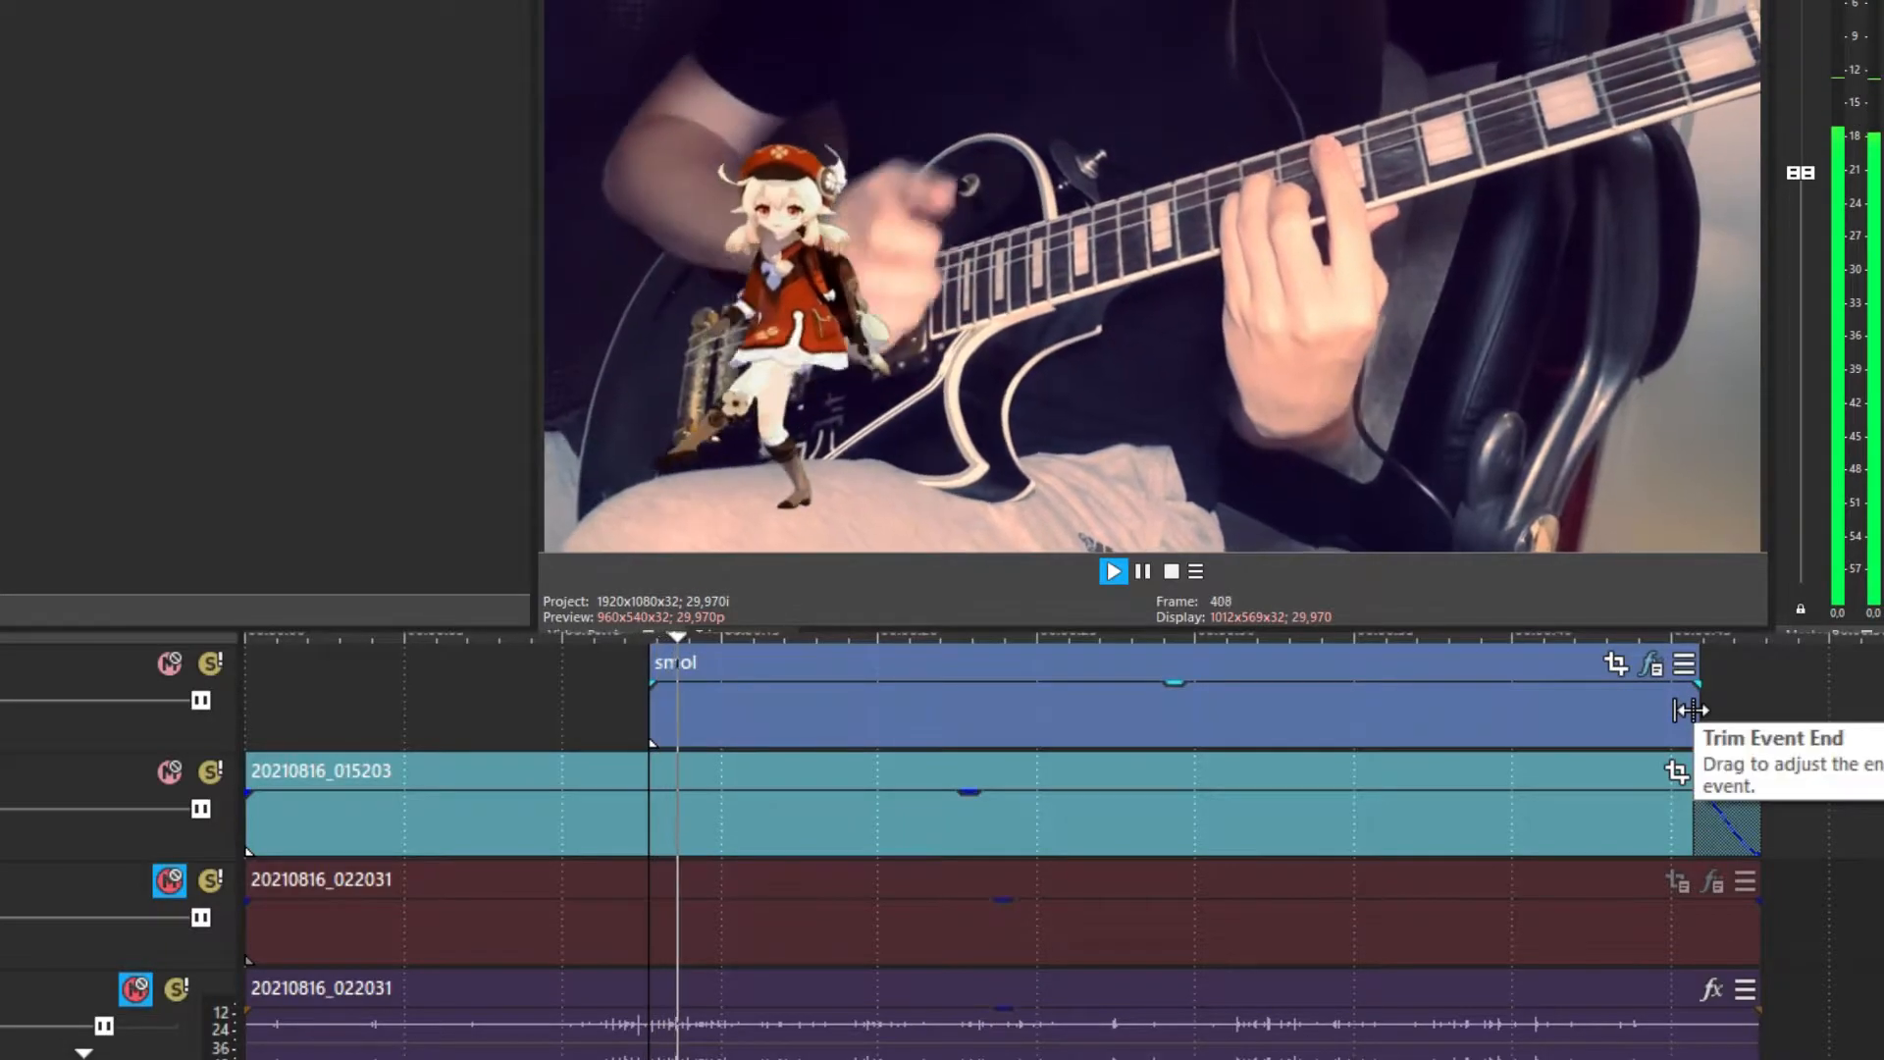
click(1068, 723)
click(1025, 709)
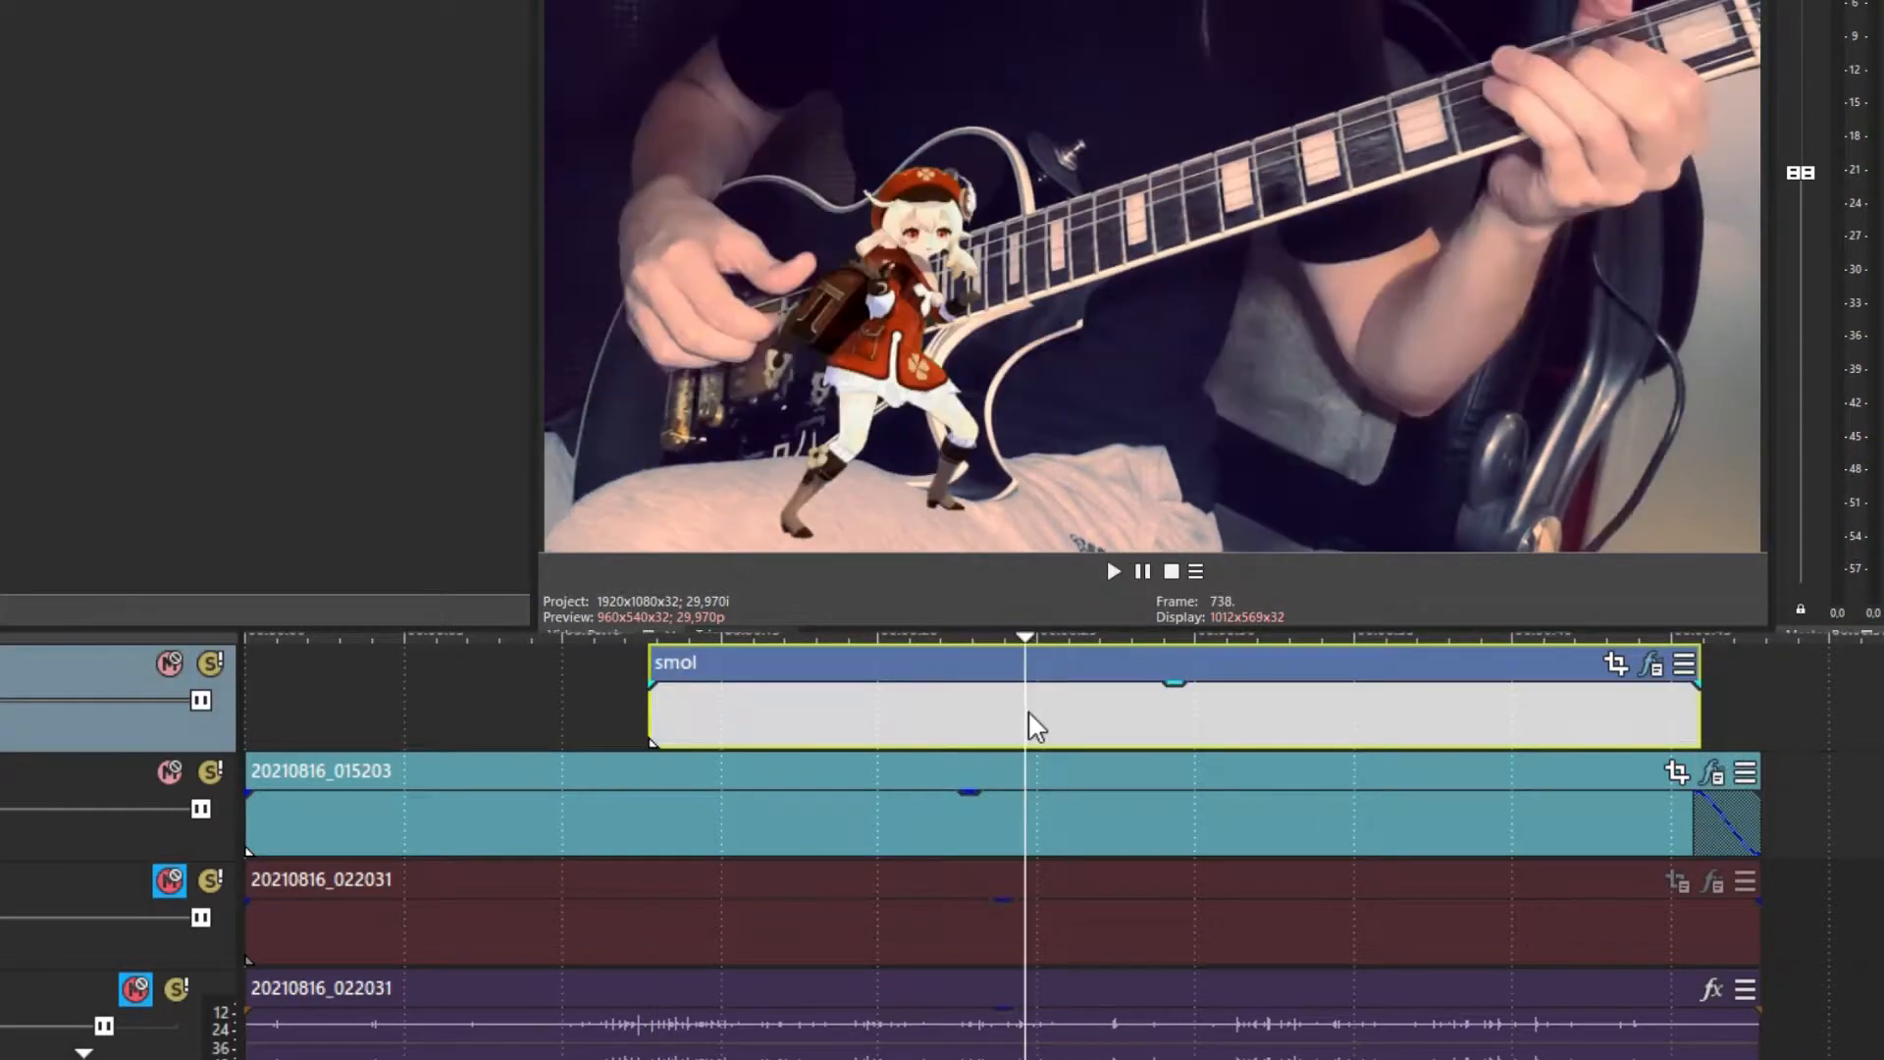
click(1027, 709)
click(1045, 715)
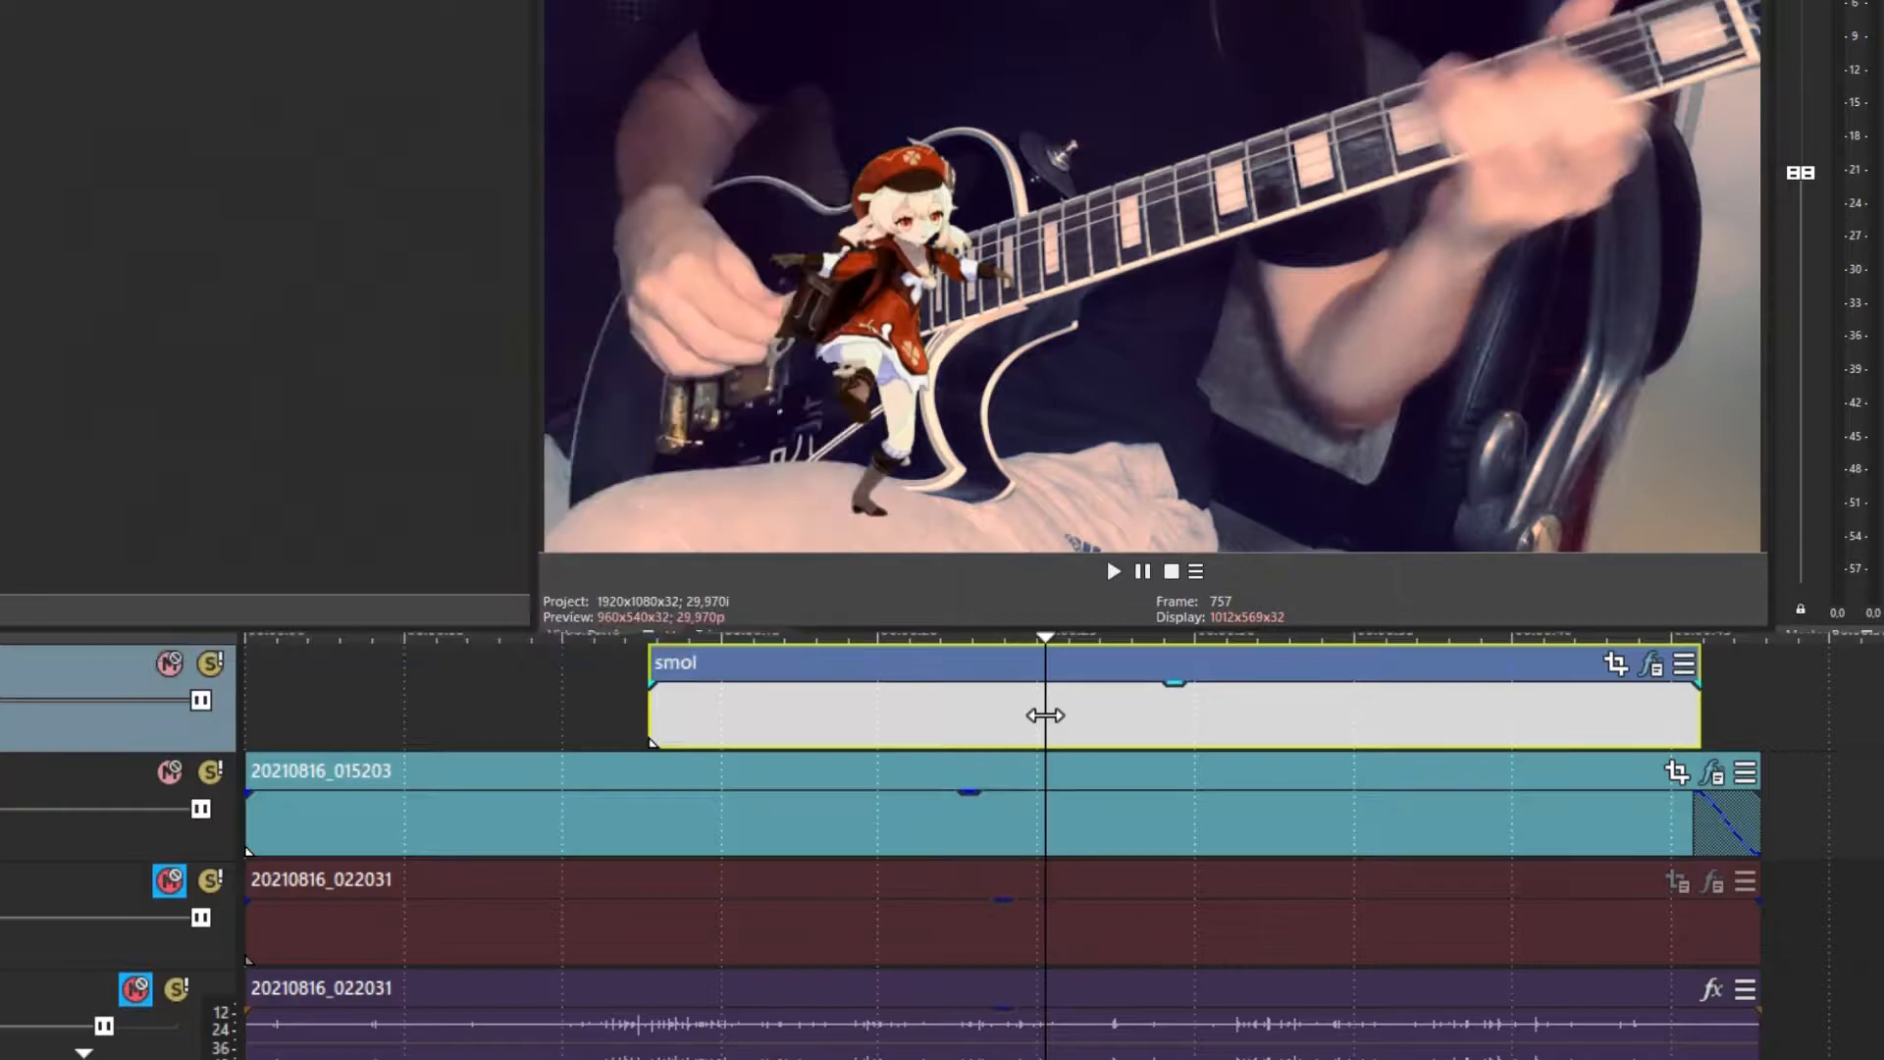
Split smol at the playhead, delete the later part, and open the remaining clip's Pan/Crop
key(s)
key(Delete)
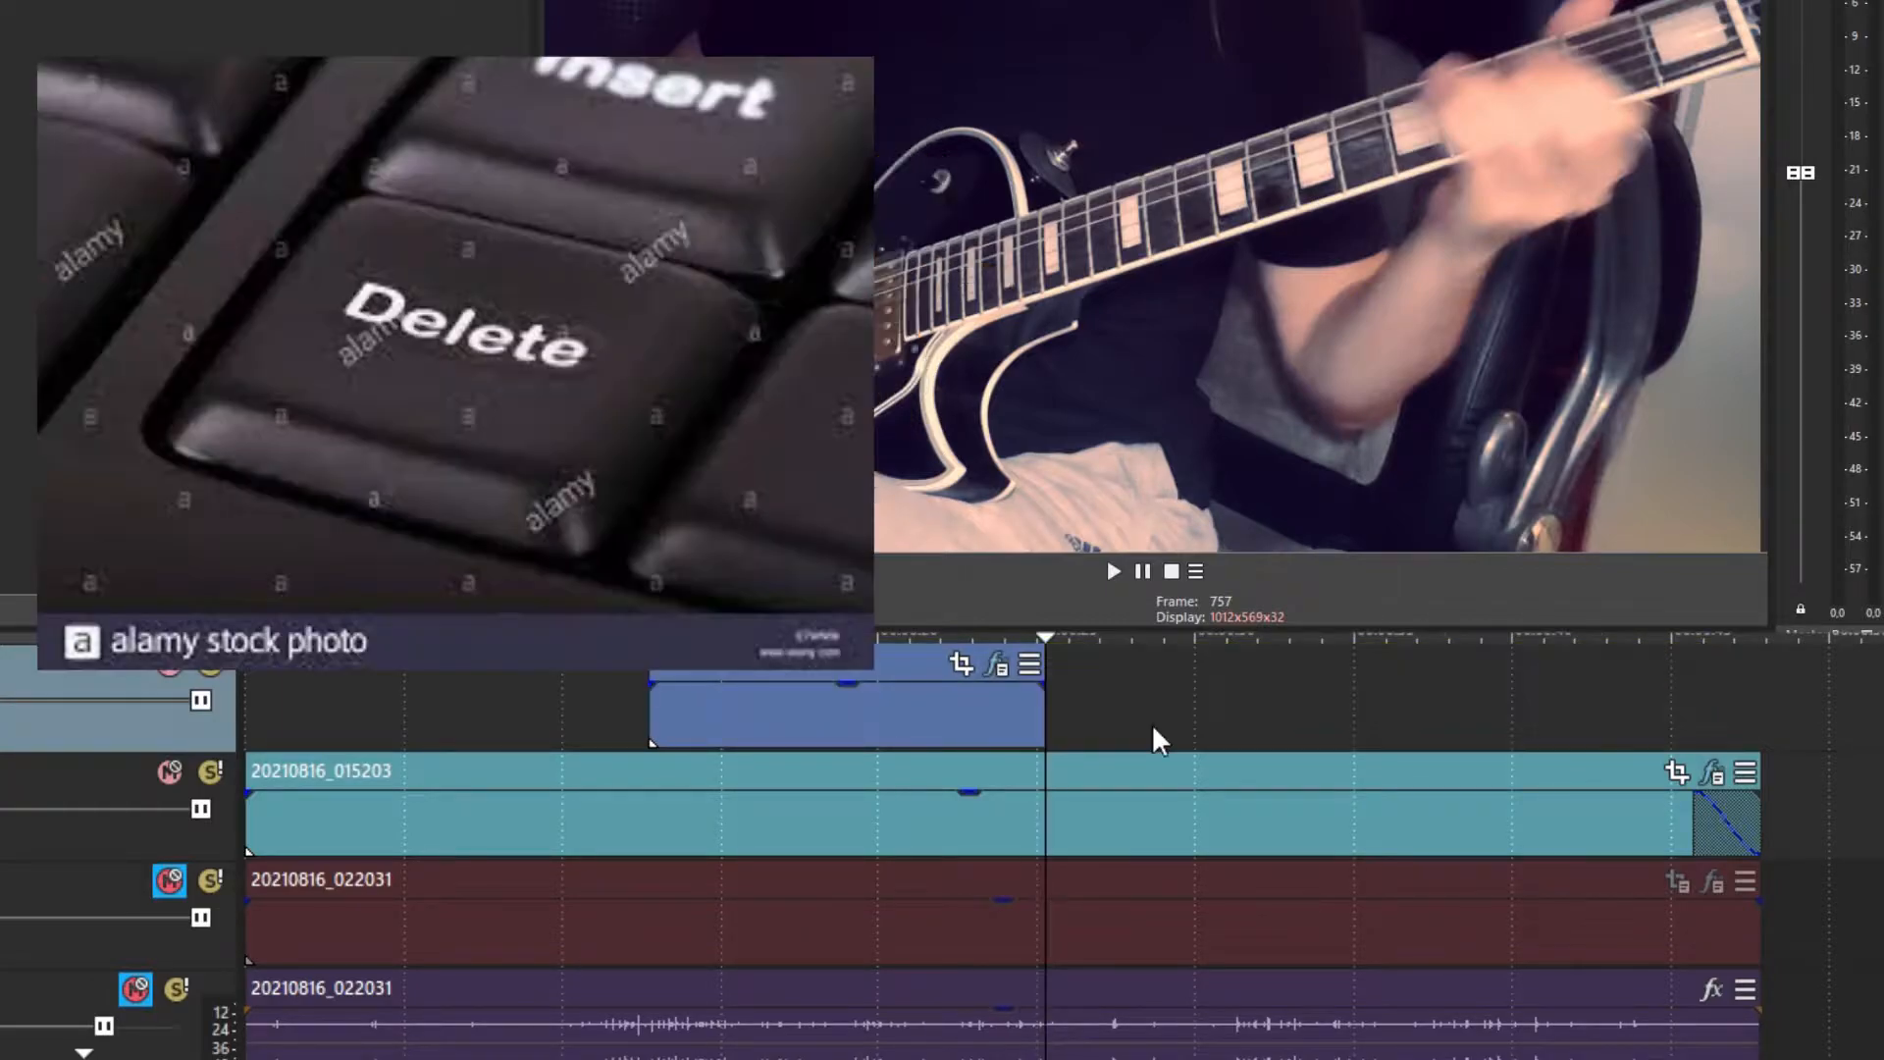
click(892, 707)
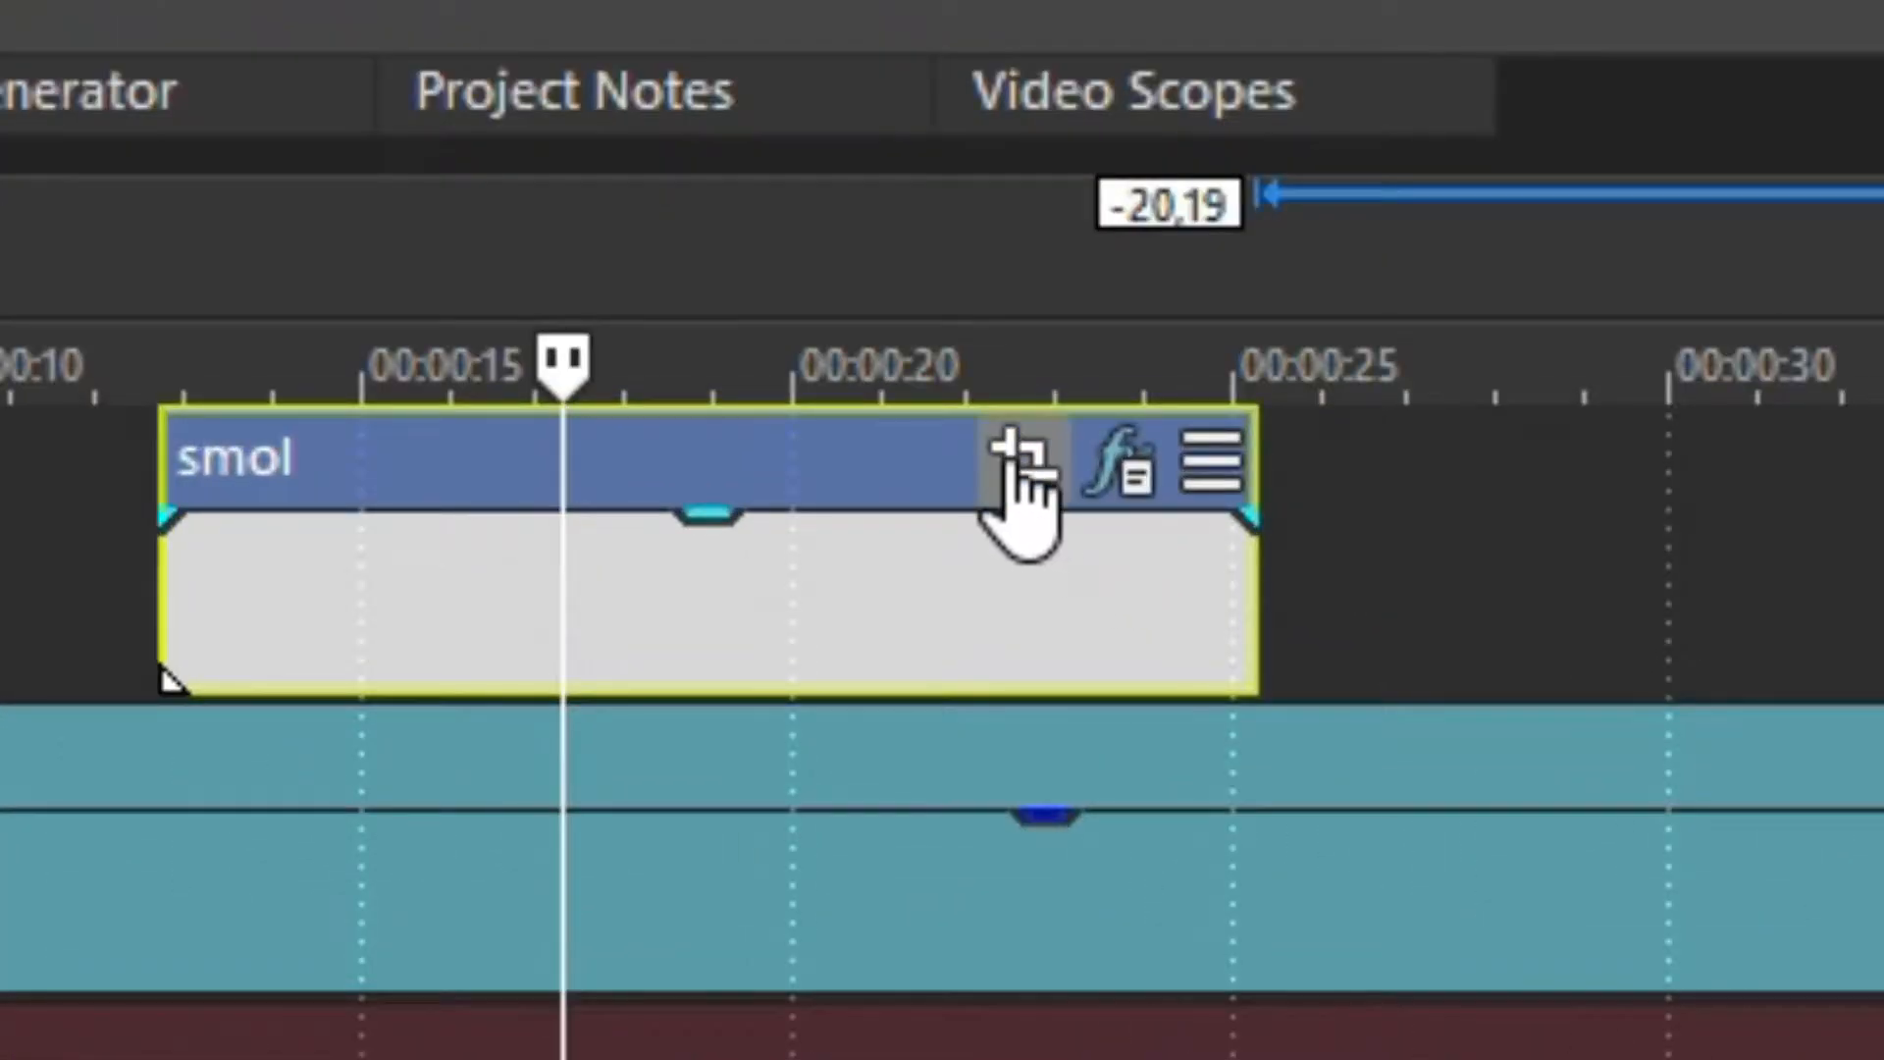
click(961, 664)
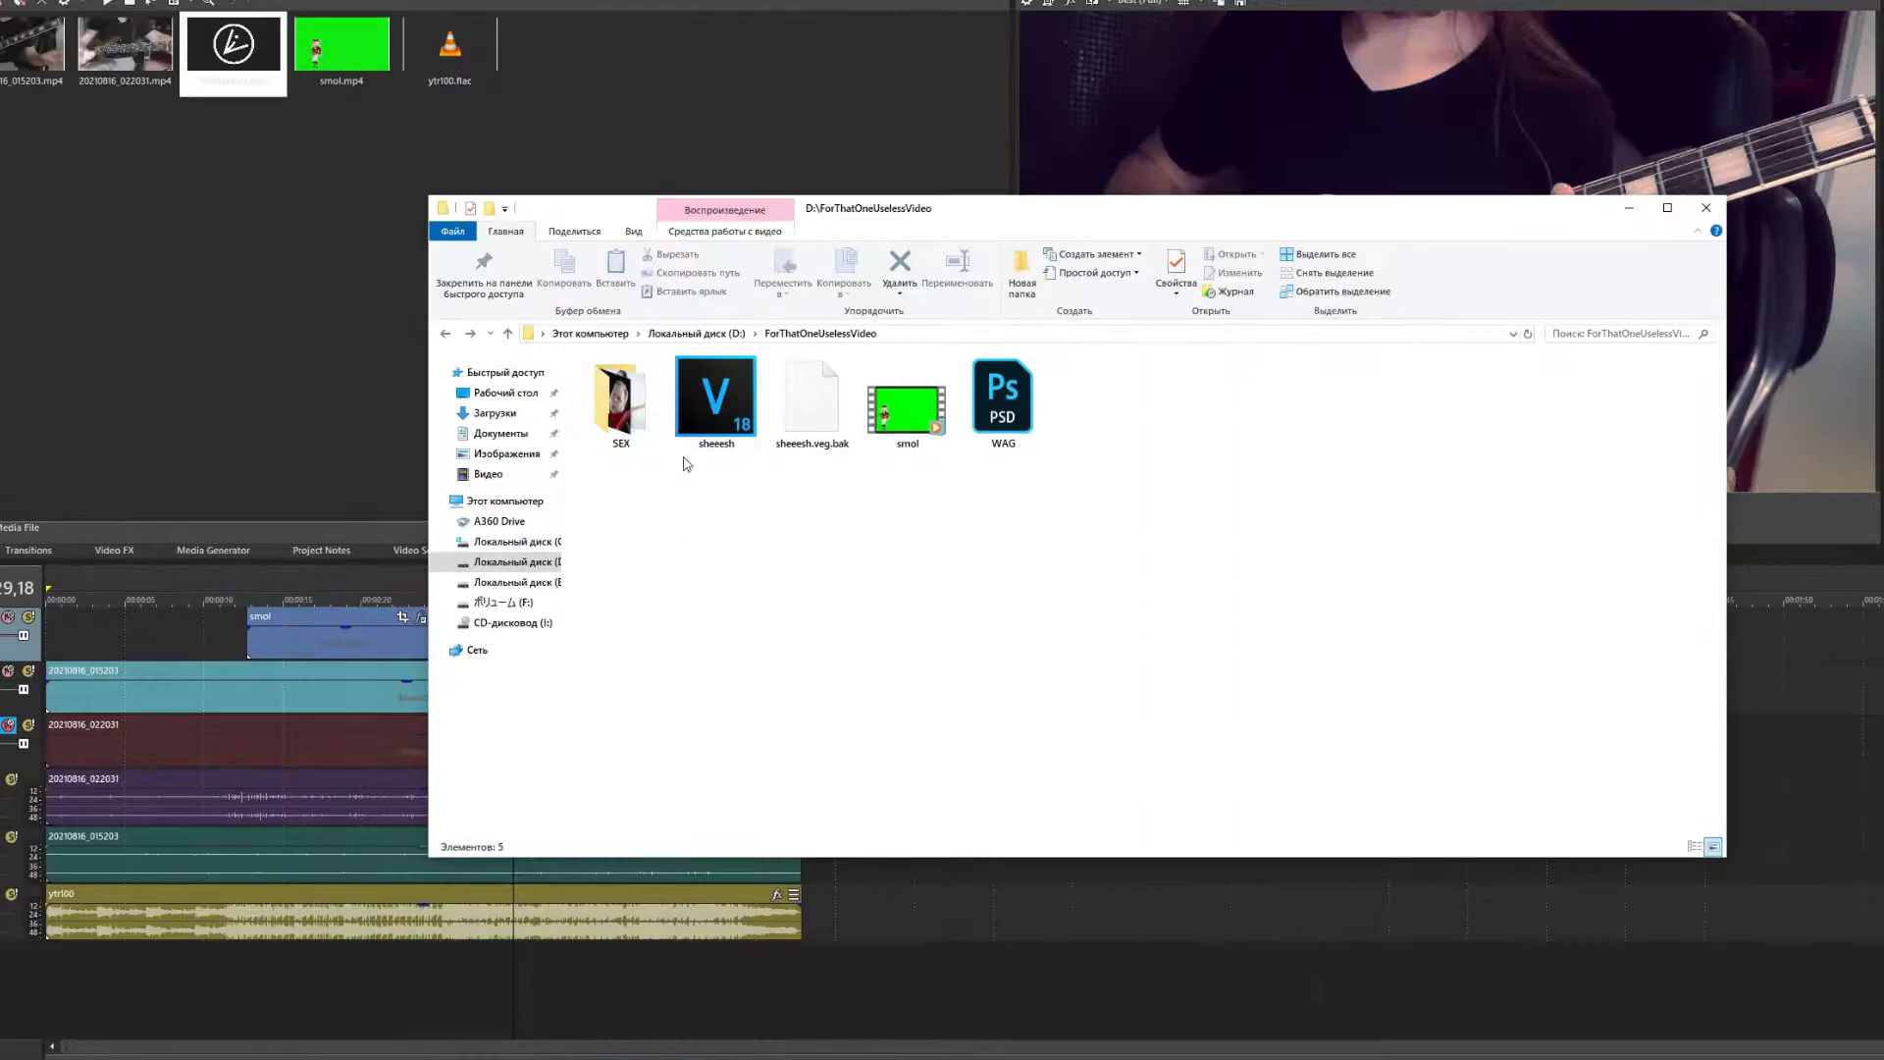
Add the guitarist photo to the overlay track, crop it to Match Output Aspect, and reposition the framing
double_click(682, 461)
drag(687, 667, 539, 644)
click(1001, 441)
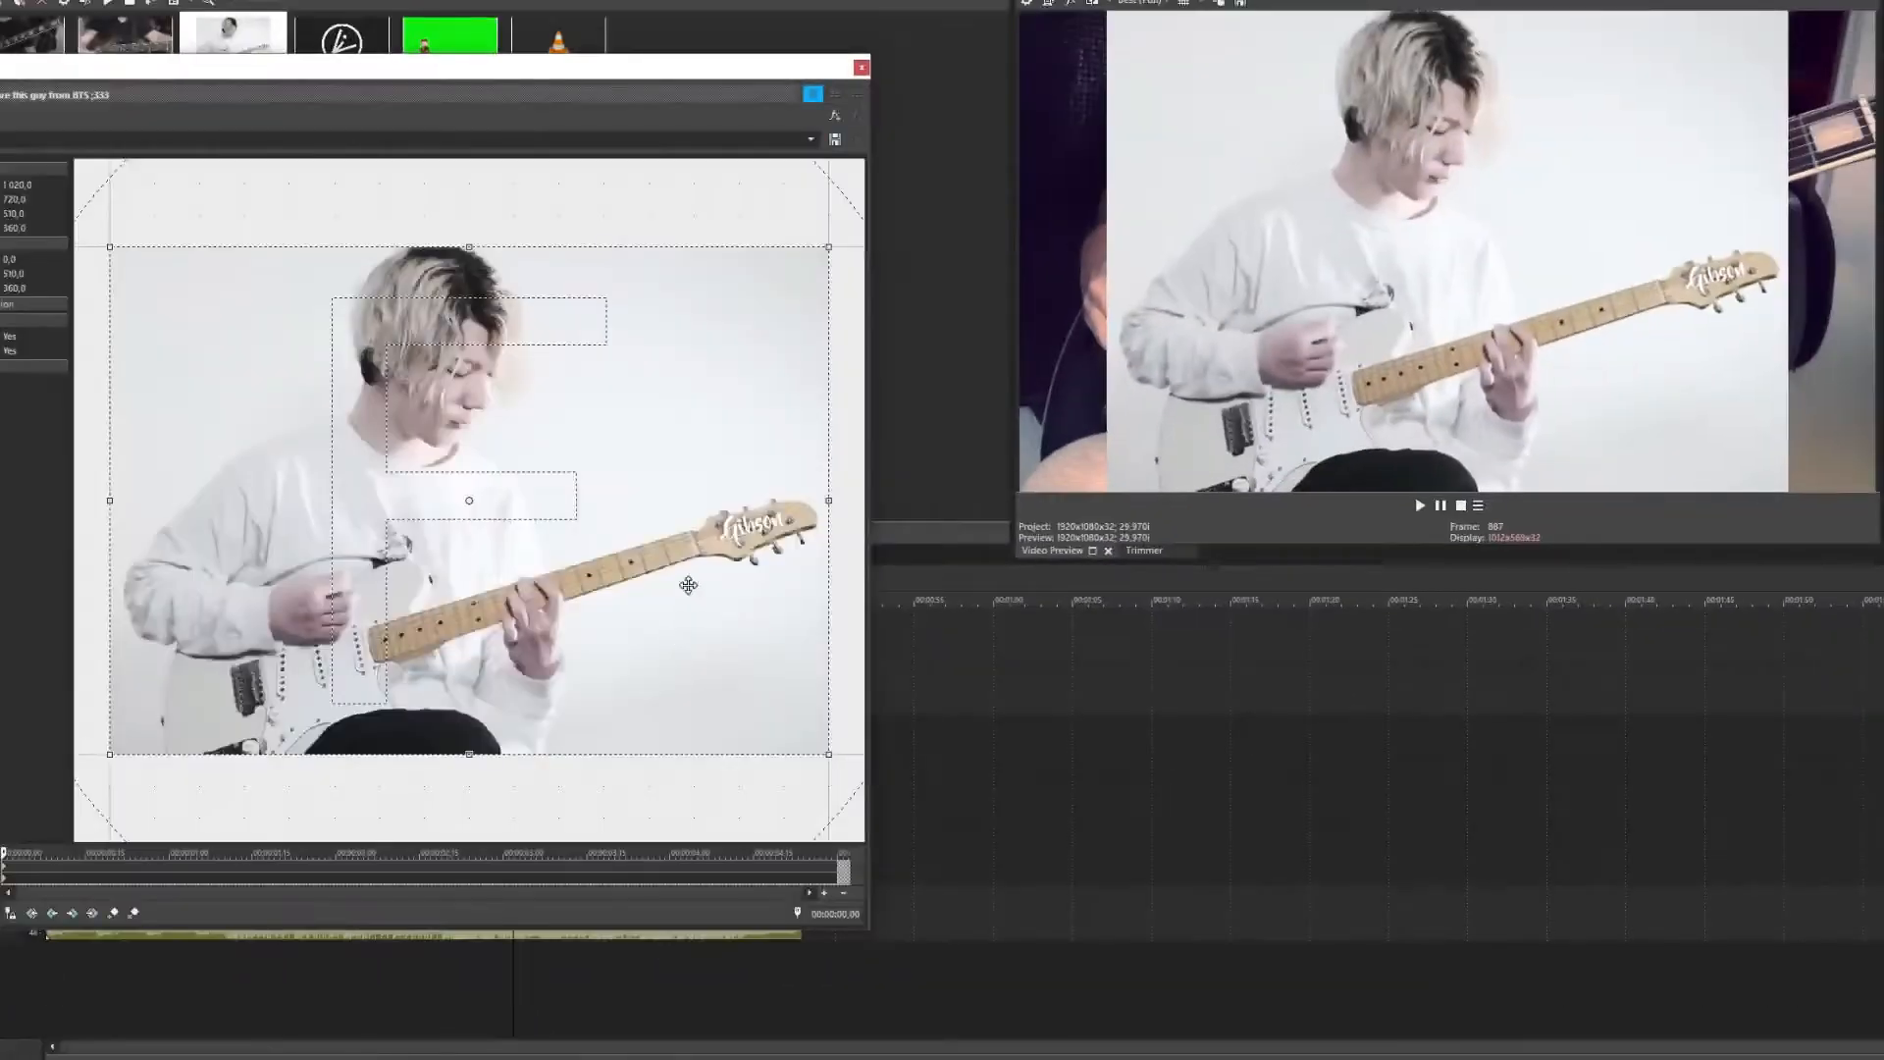
right_click(667, 486)
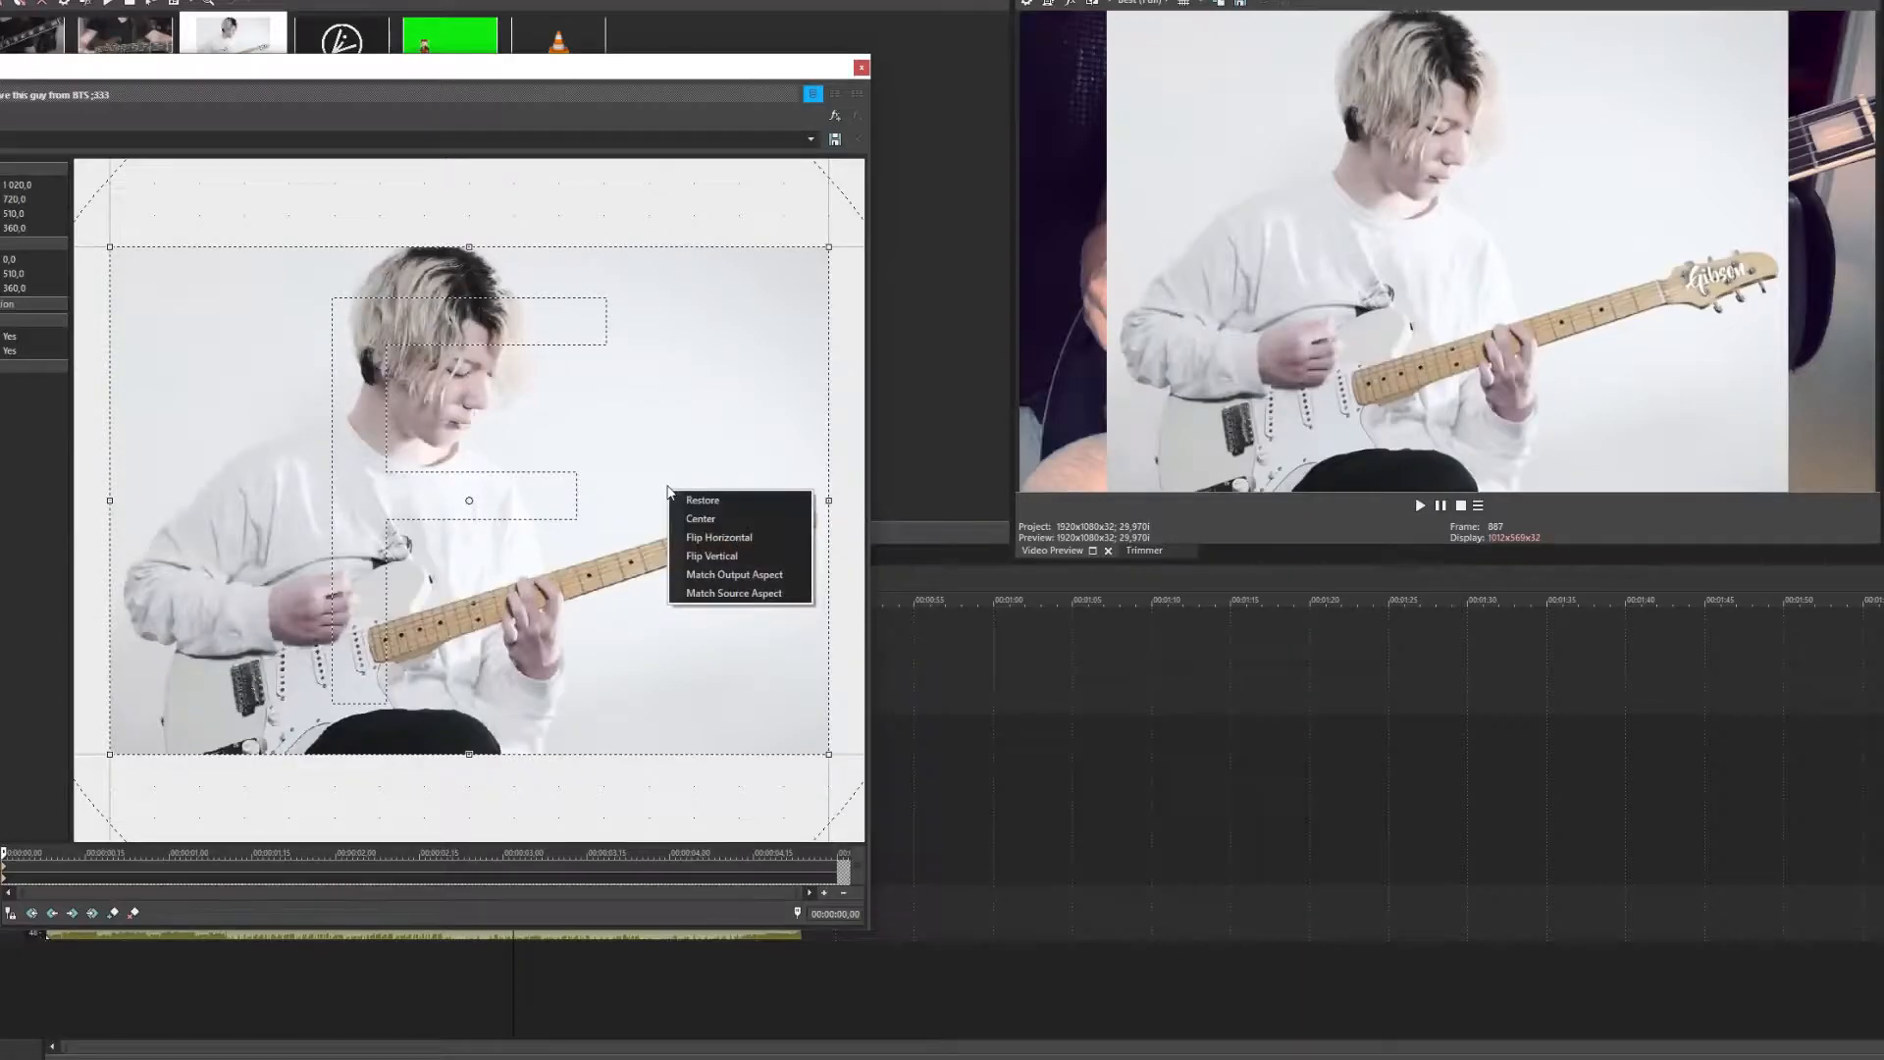
click(707, 576)
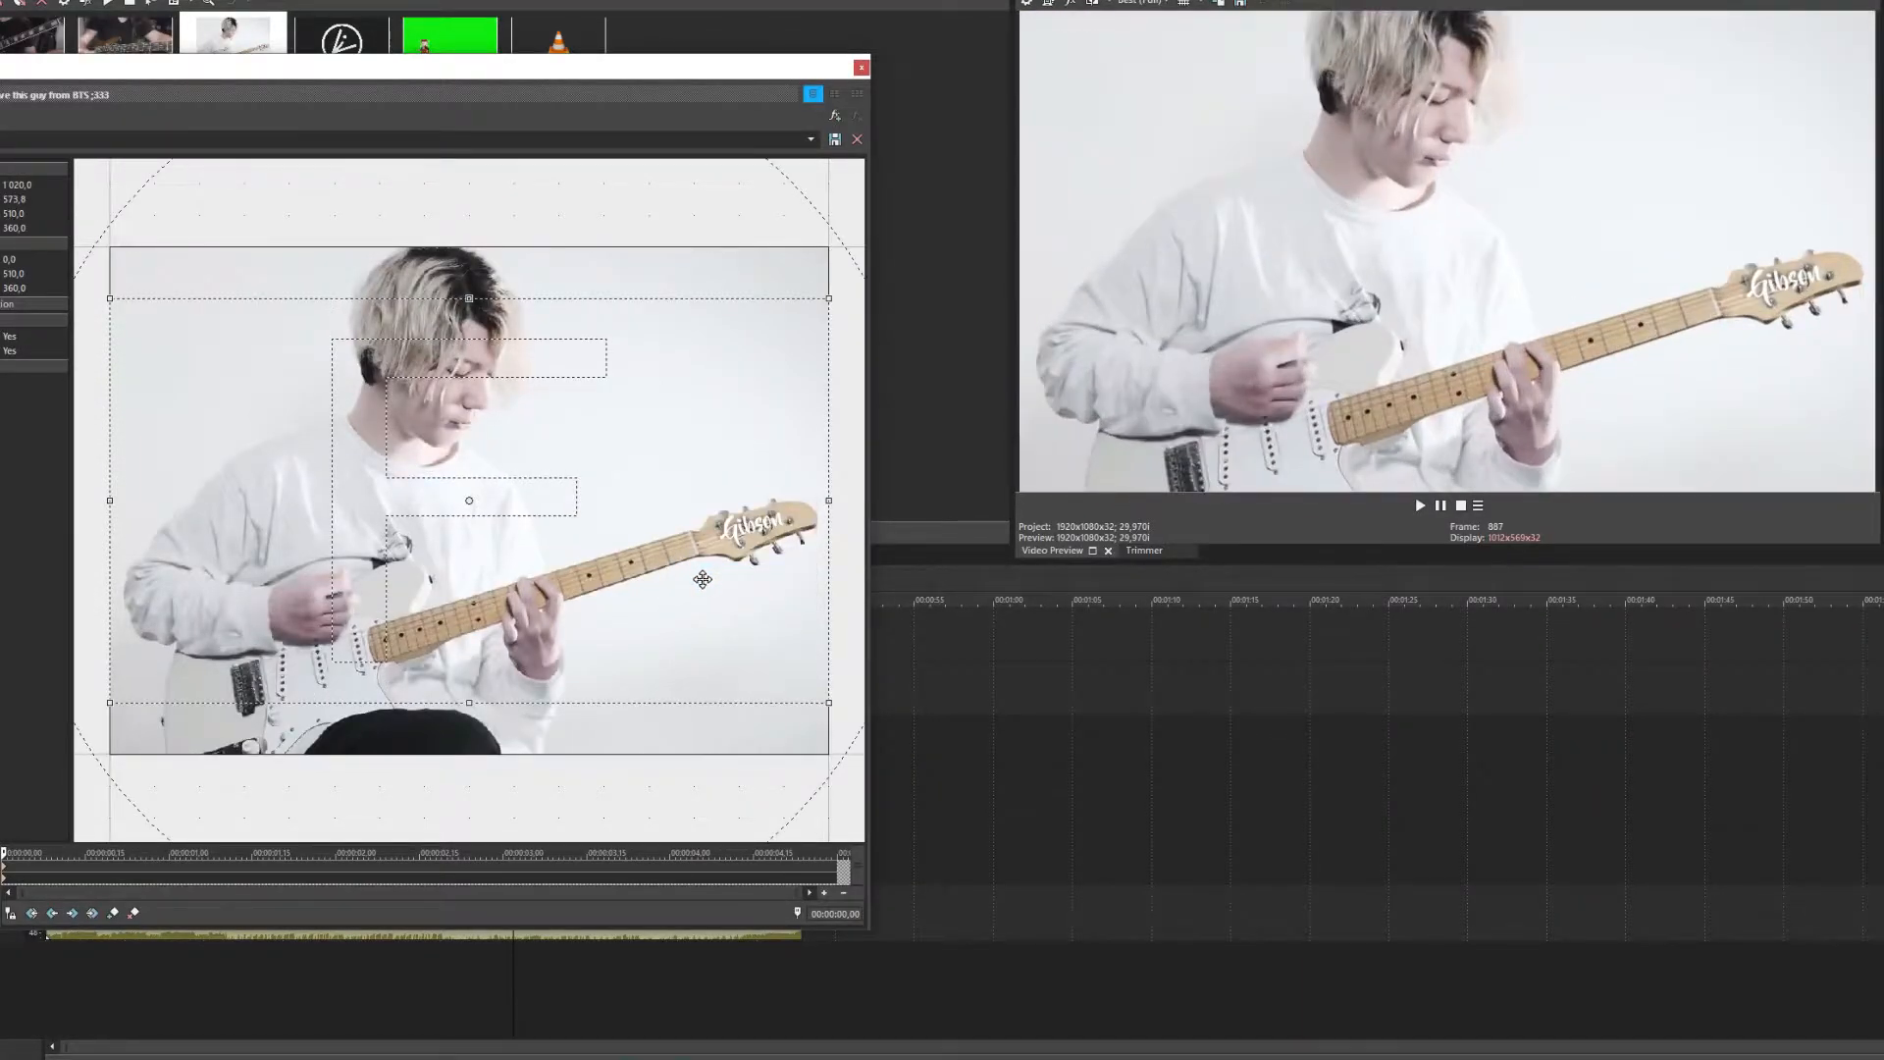
drag(579, 588, 447, 623)
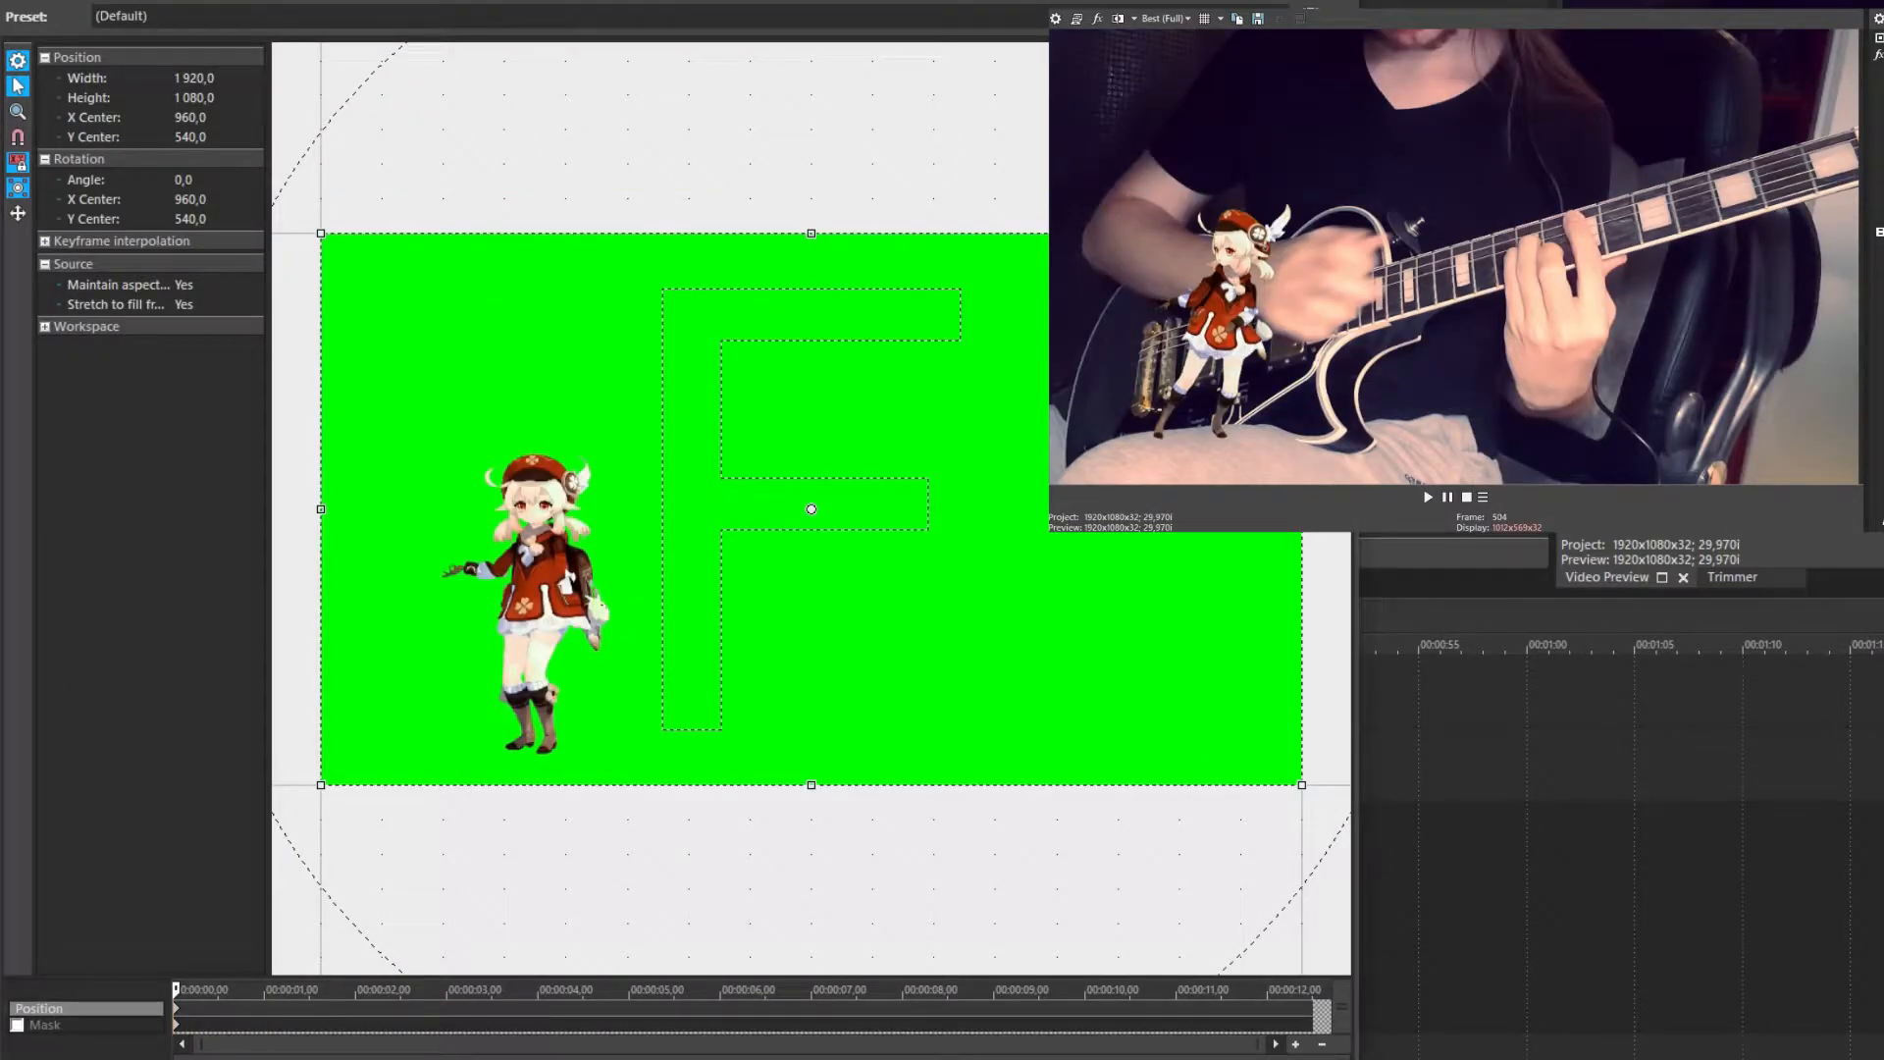
Resize, move and rotate smol's crop frame to Width 2289.2 and Angle 21.3 on the guitar neck
drag(1301, 785, 1187, 720)
drag(987, 479, 923, 524)
scroll(924, 524, up, 5)
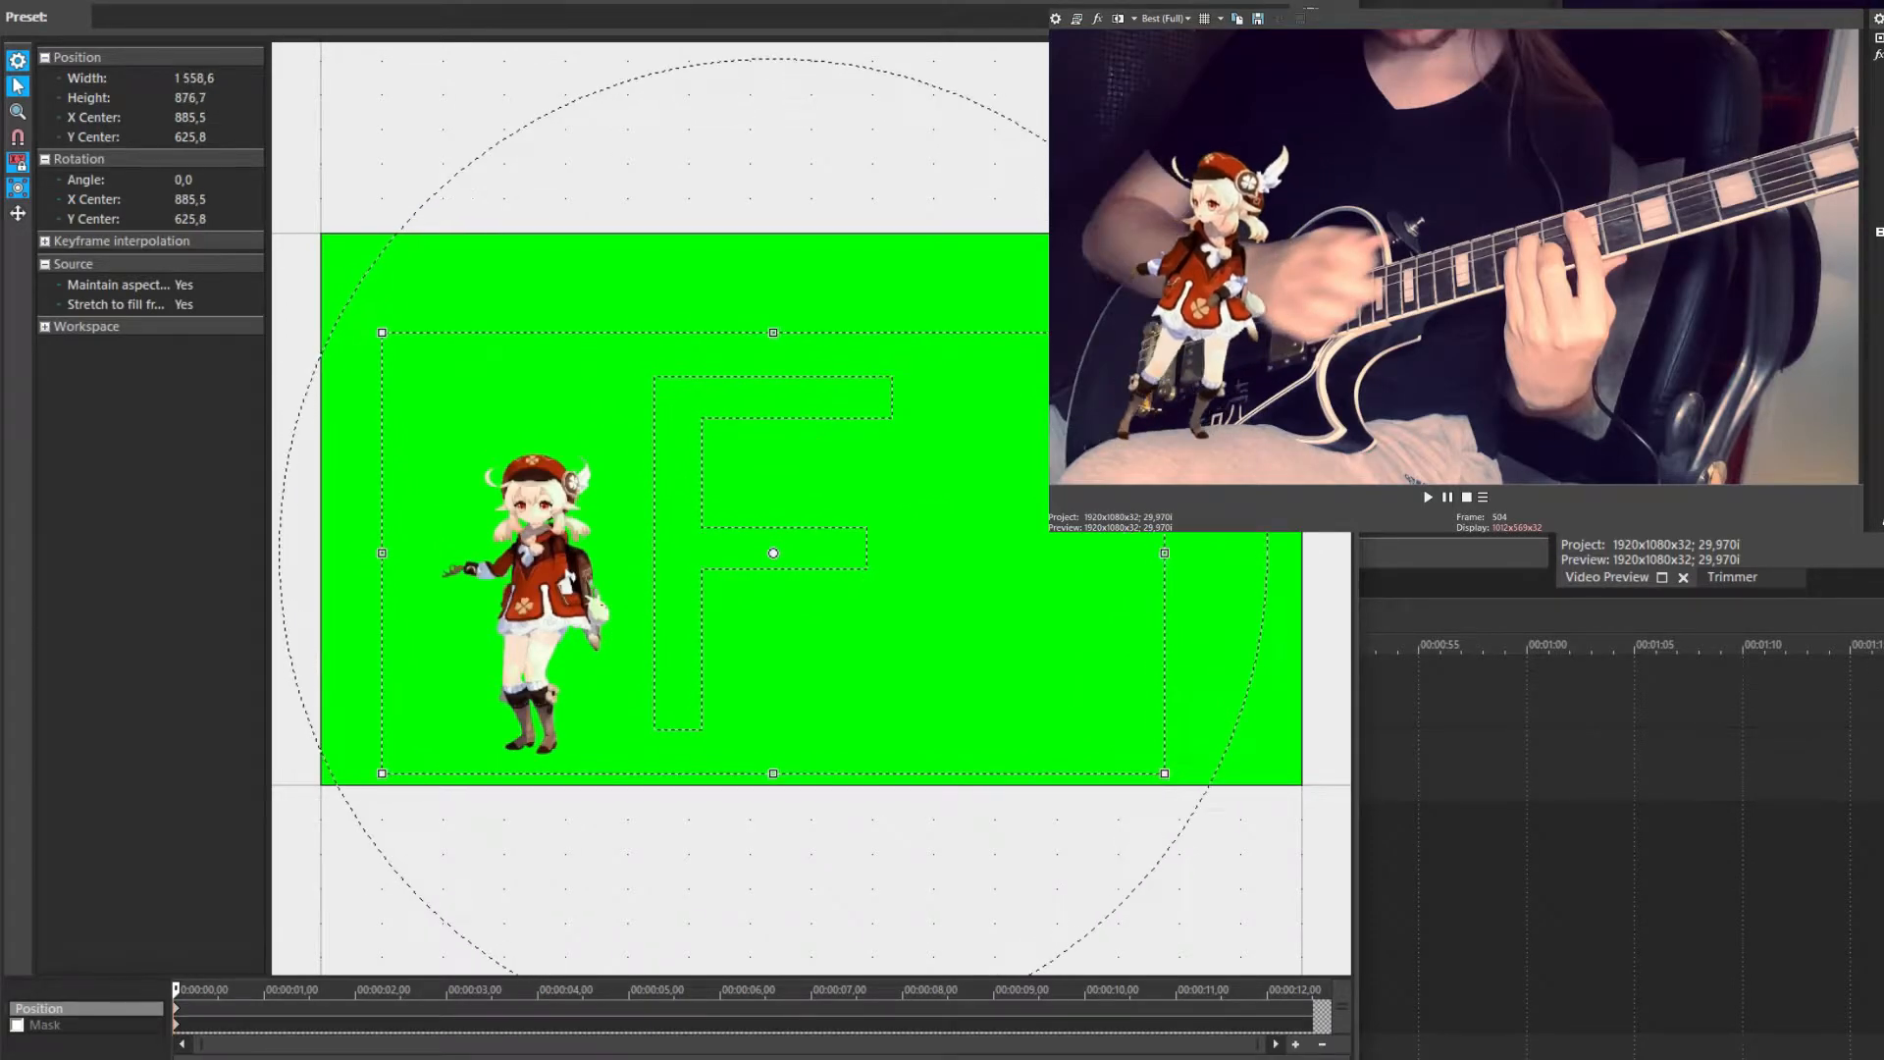
drag(1092, 732, 1152, 766)
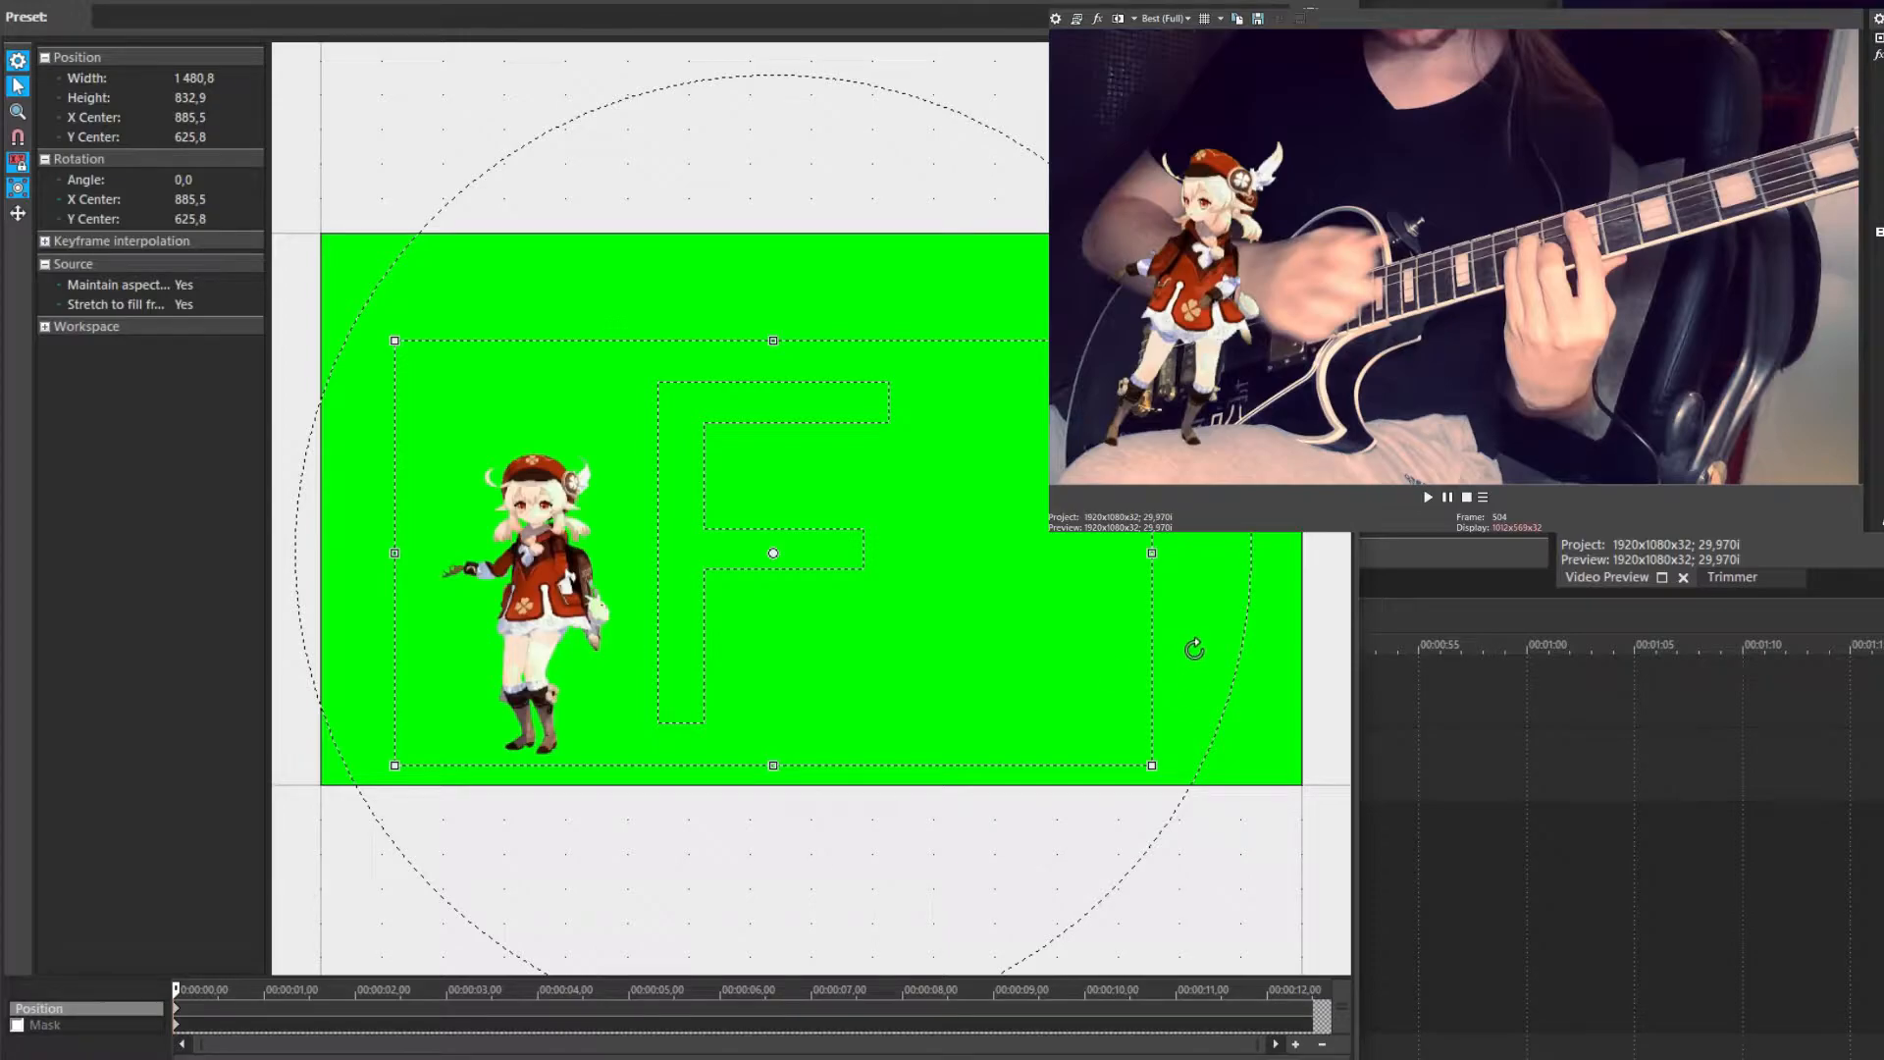
mouse_move(1158, 775)
mouse_down()
mouse_move(1093, 834)
mouse_move(1145, 791)
mouse_up()
key(ctrl+z)
drag(1012, 453, 974, 449)
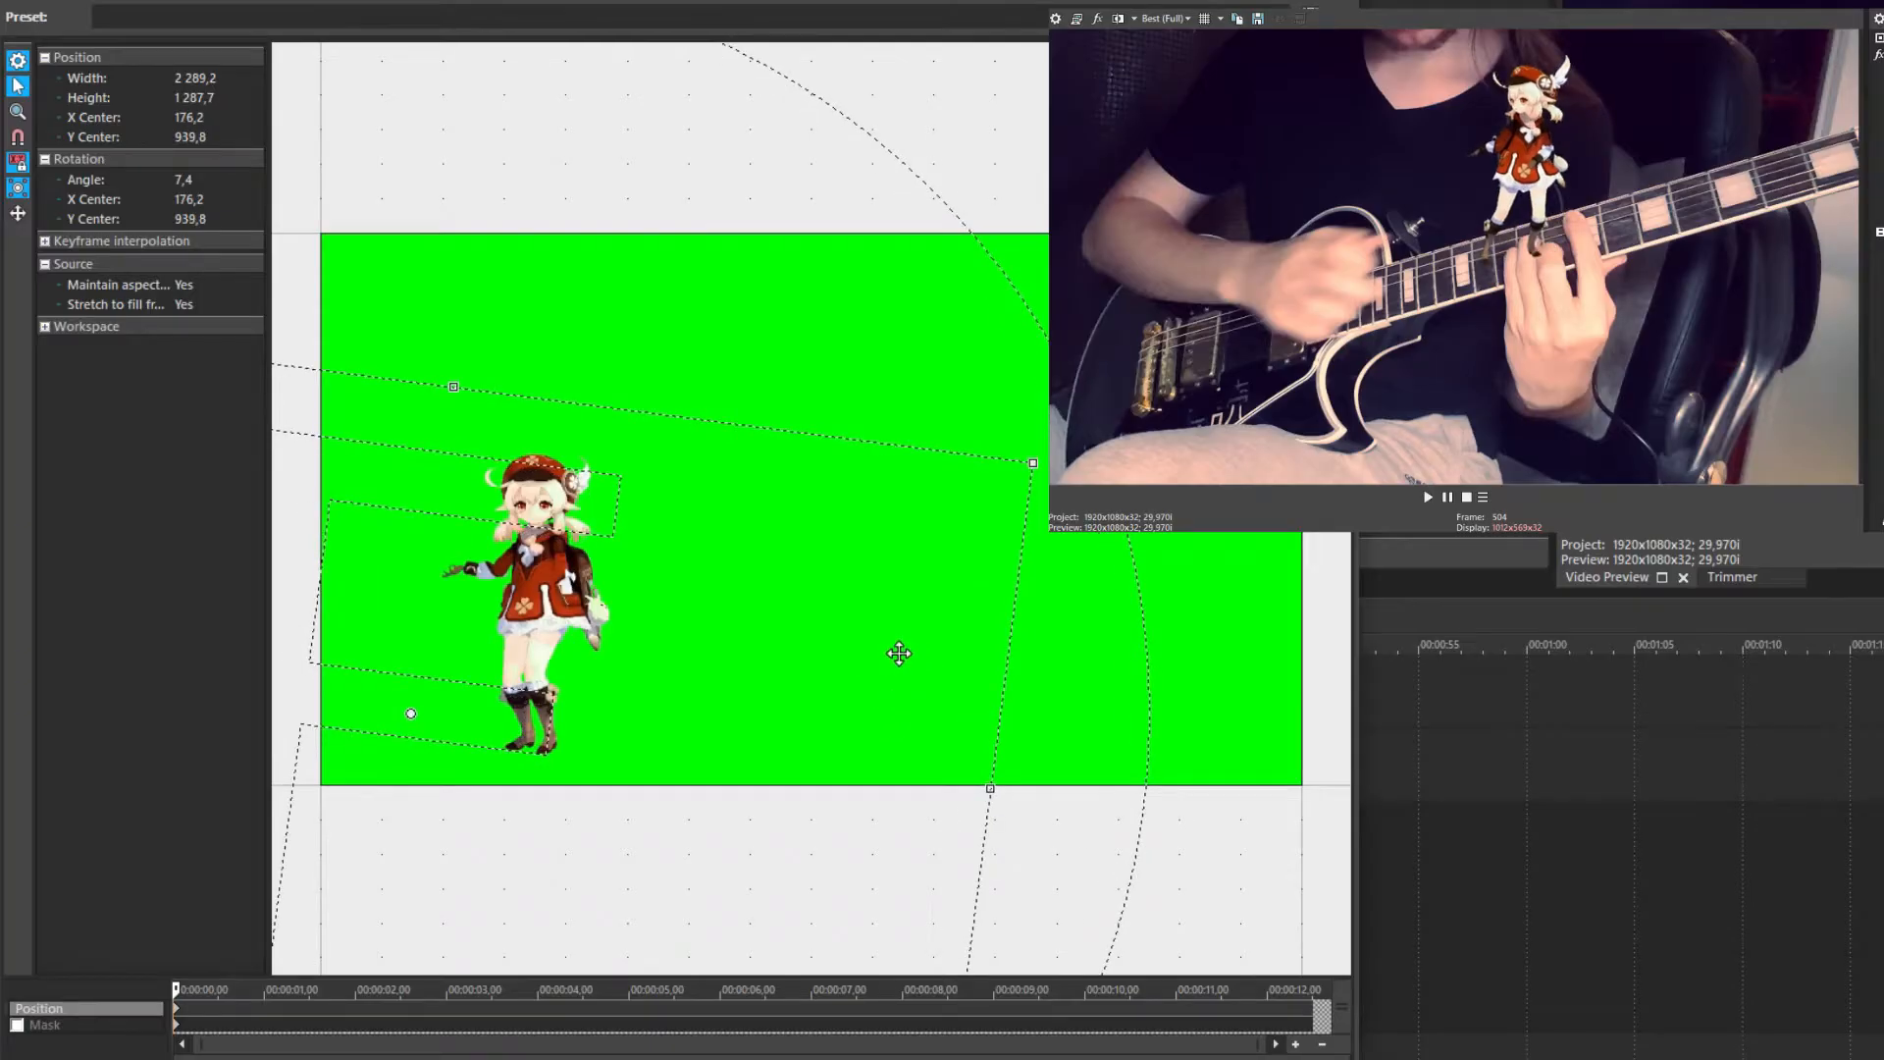
drag(899, 654, 790, 740)
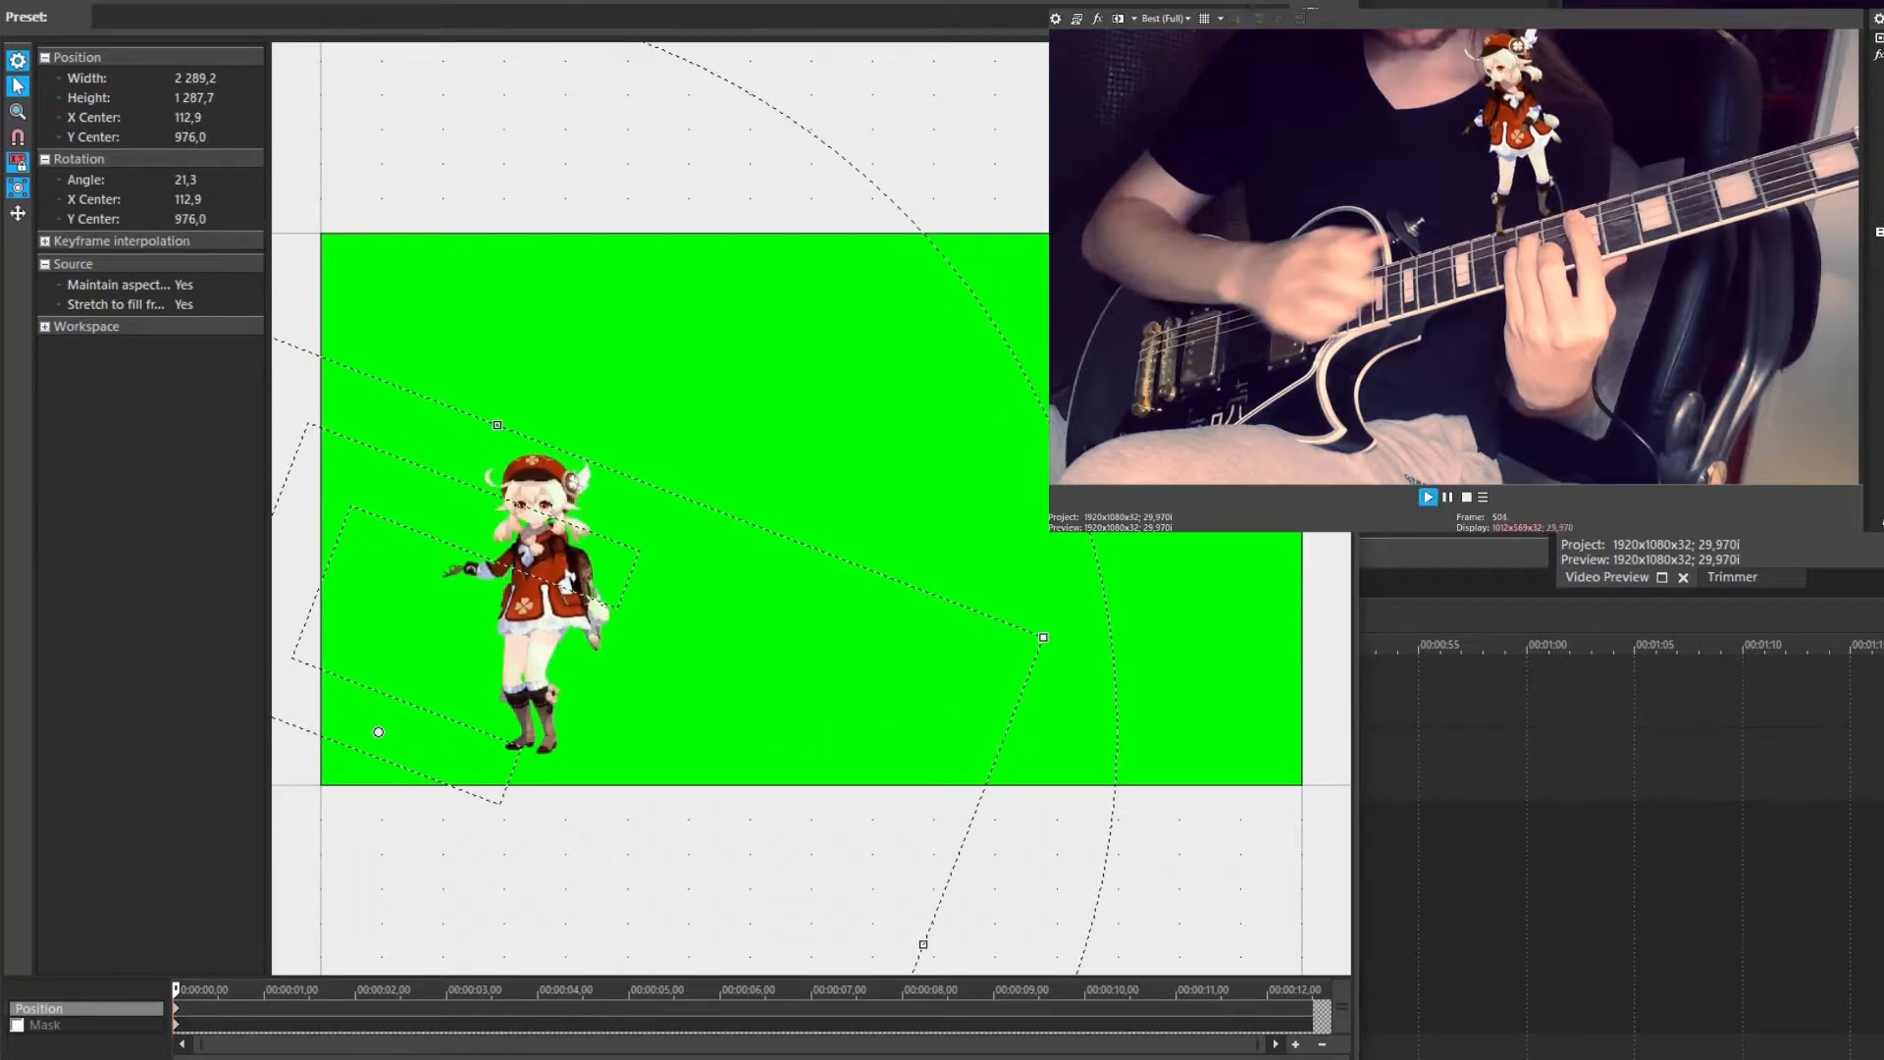
key(space)
scroll(847, 582, down, 1)
drag(1090, 889, 1298, 816)
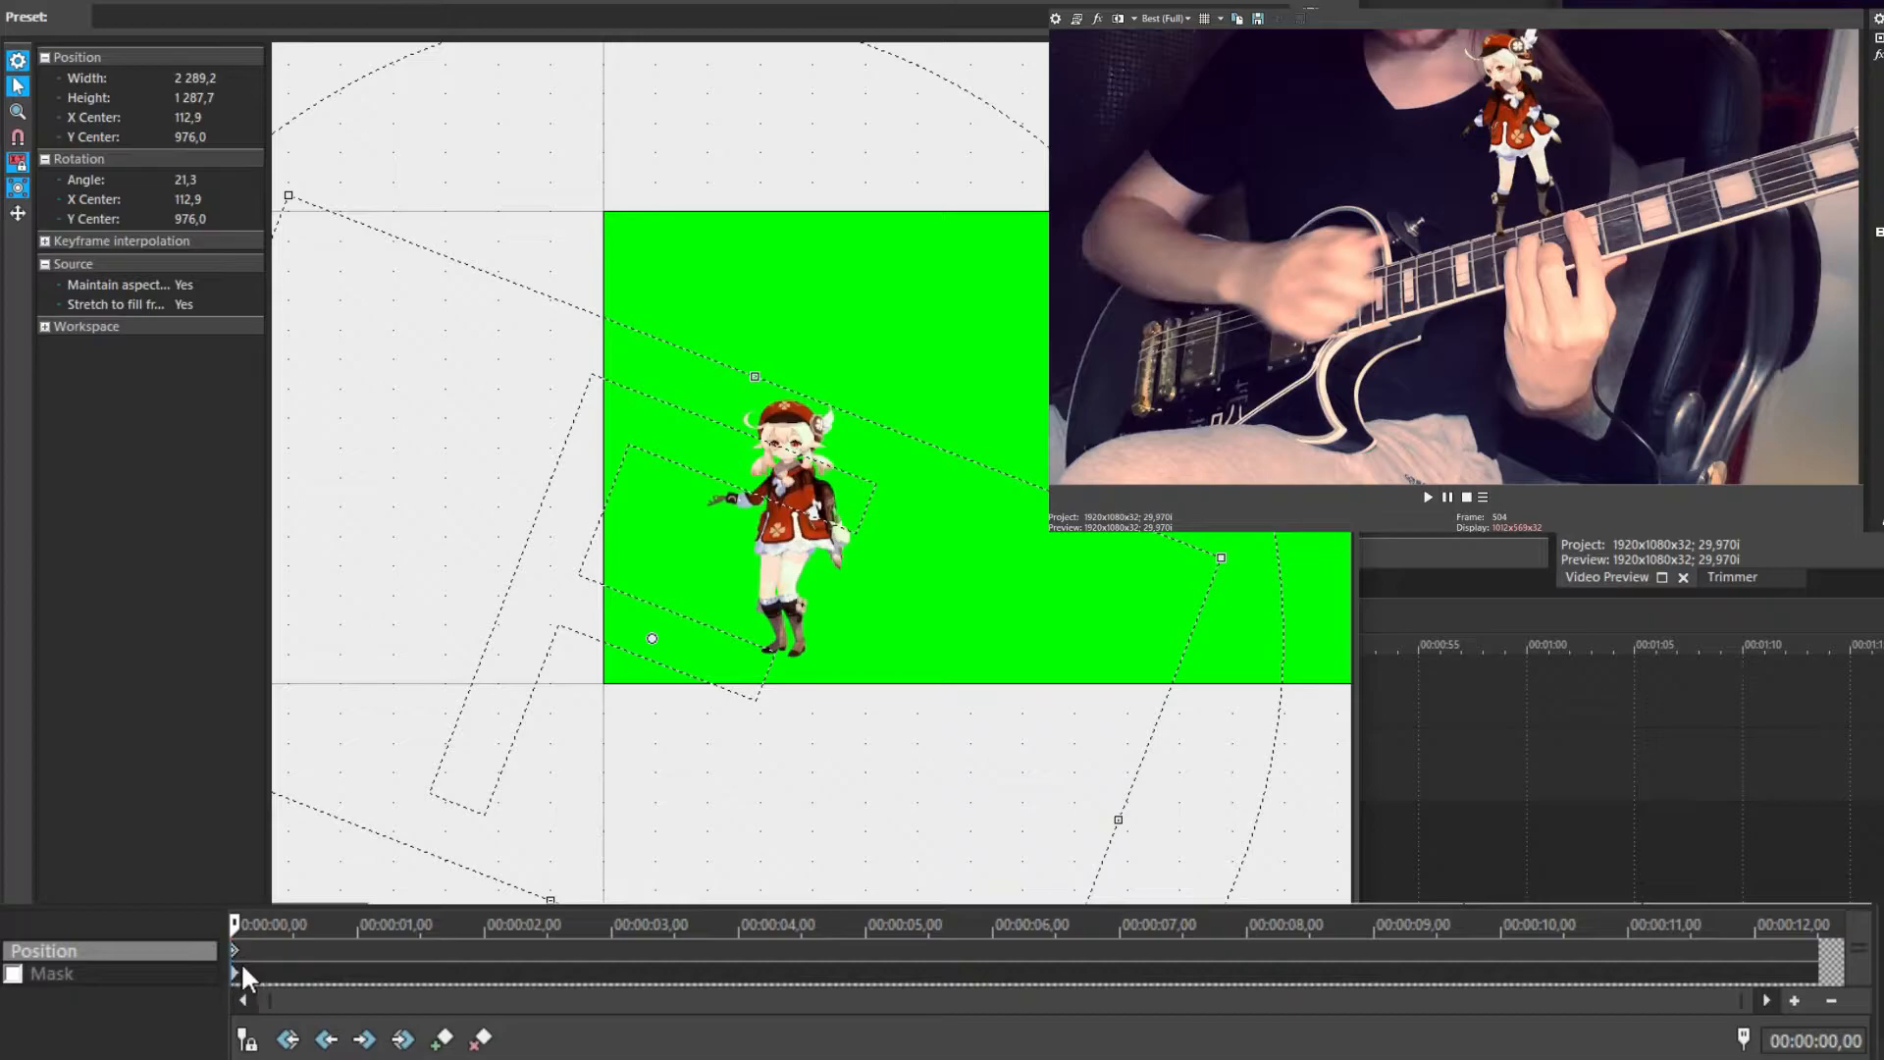
Add a Pan/Crop keyframe at 1 second with the crop frame centred at 258.2, 643.2
scroll(253, 968, up, 5)
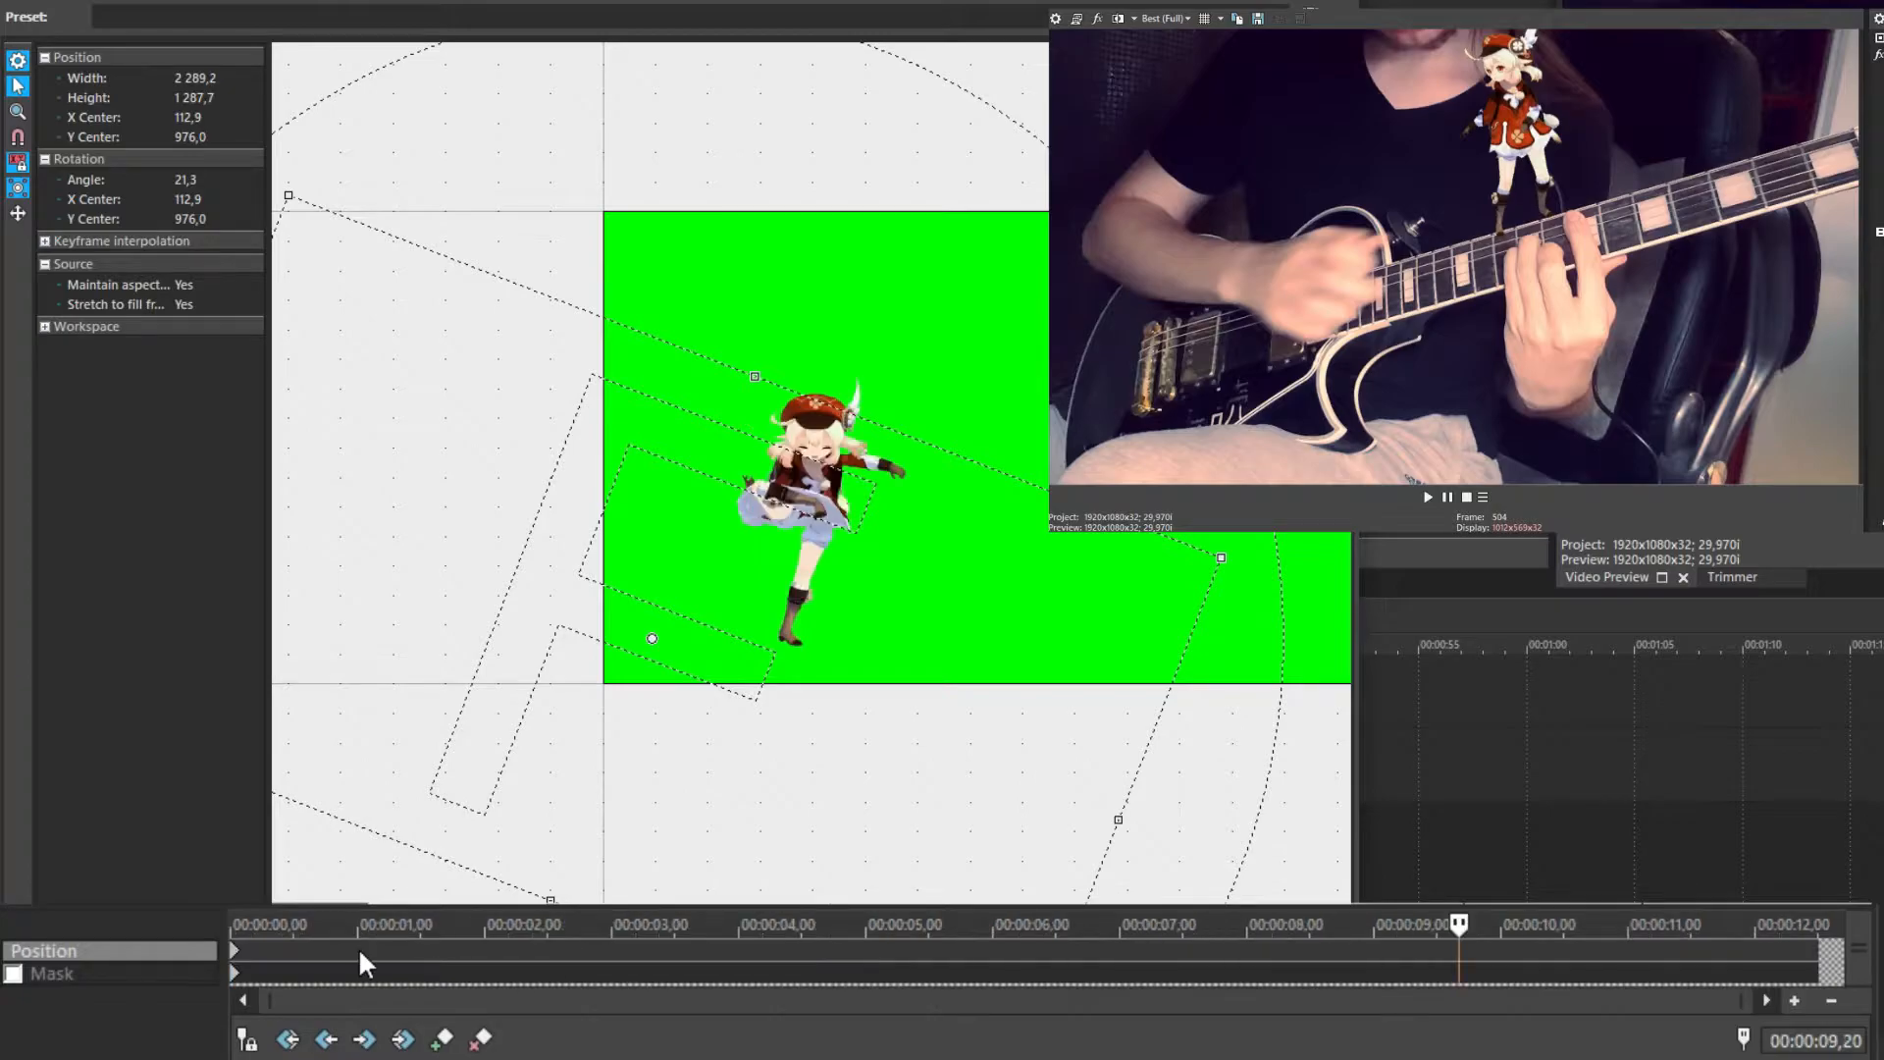
click(360, 953)
scroll(360, 952, up, 3)
scroll(966, 964, down, 1)
scroll(964, 966, down, 1)
scroll(428, 962, up, 2)
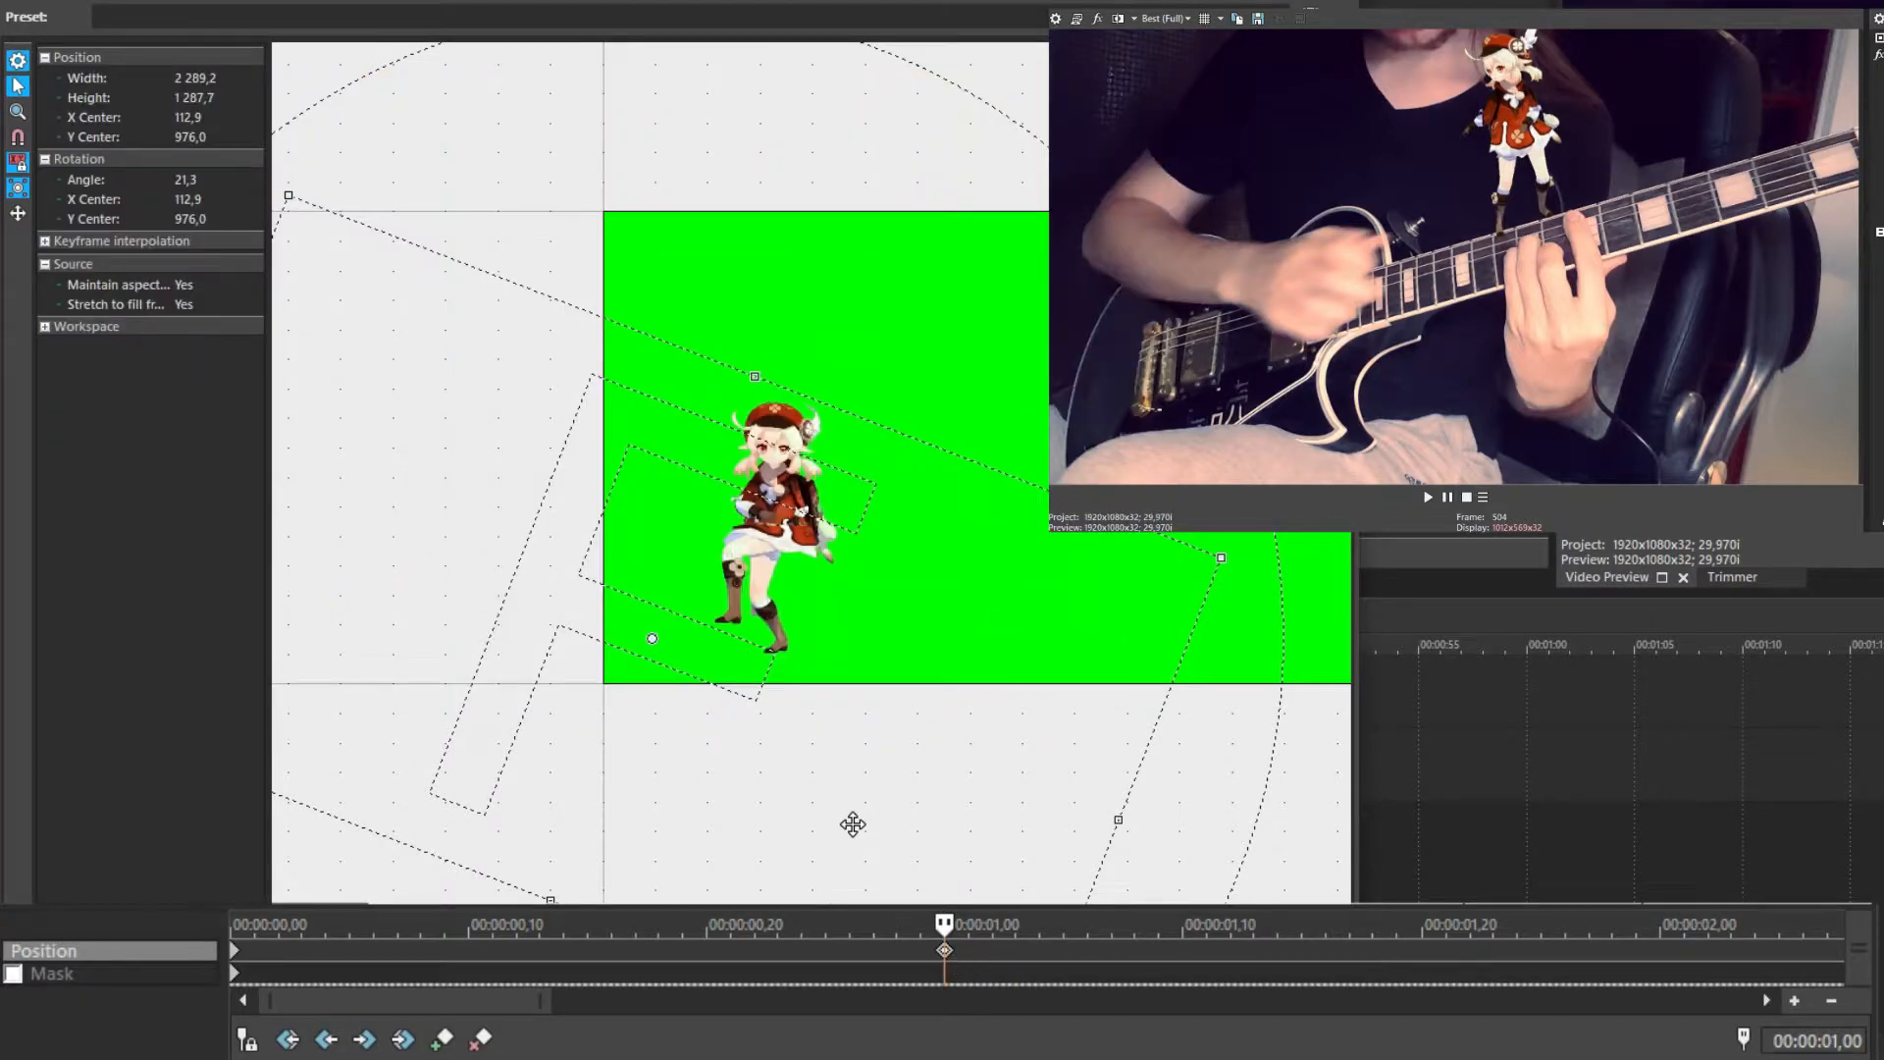
drag(853, 825, 1005, 616)
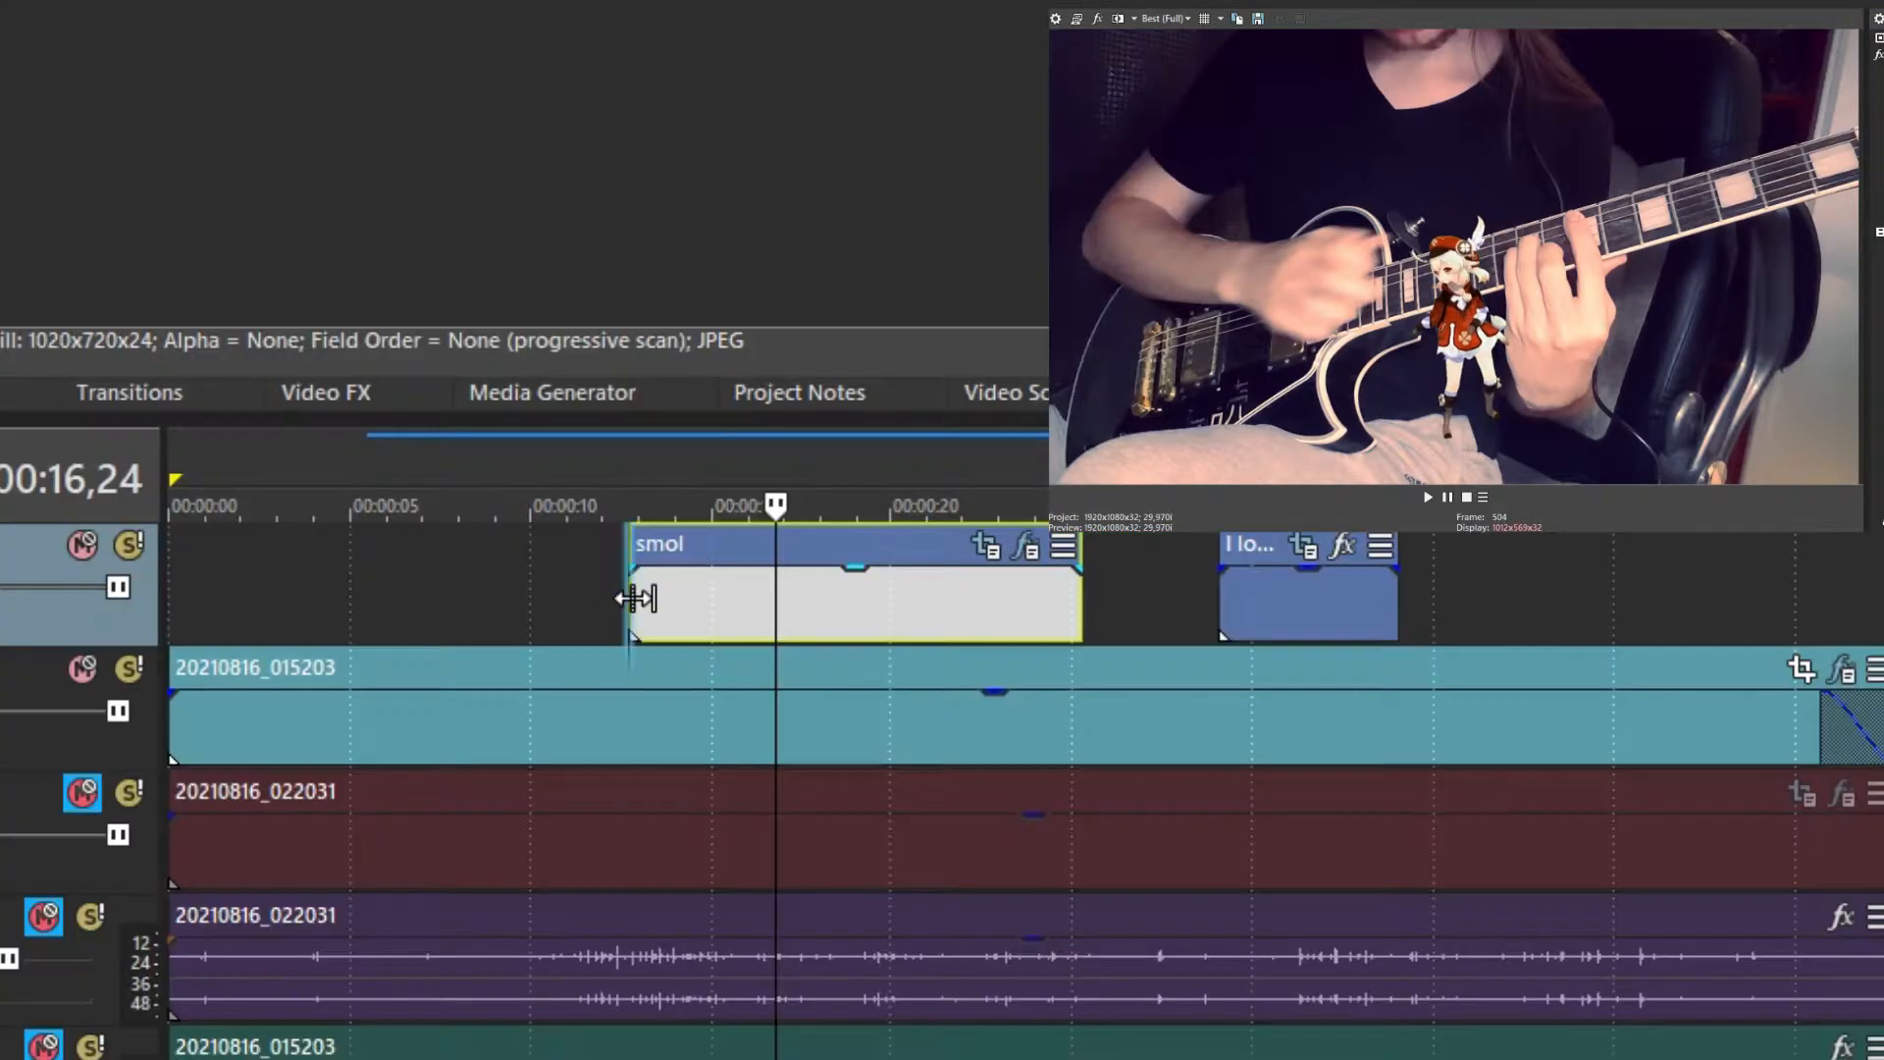
Drag the 0-second keyframe's crop frame left, then check the character's motion around 6 seconds
click(633, 598)
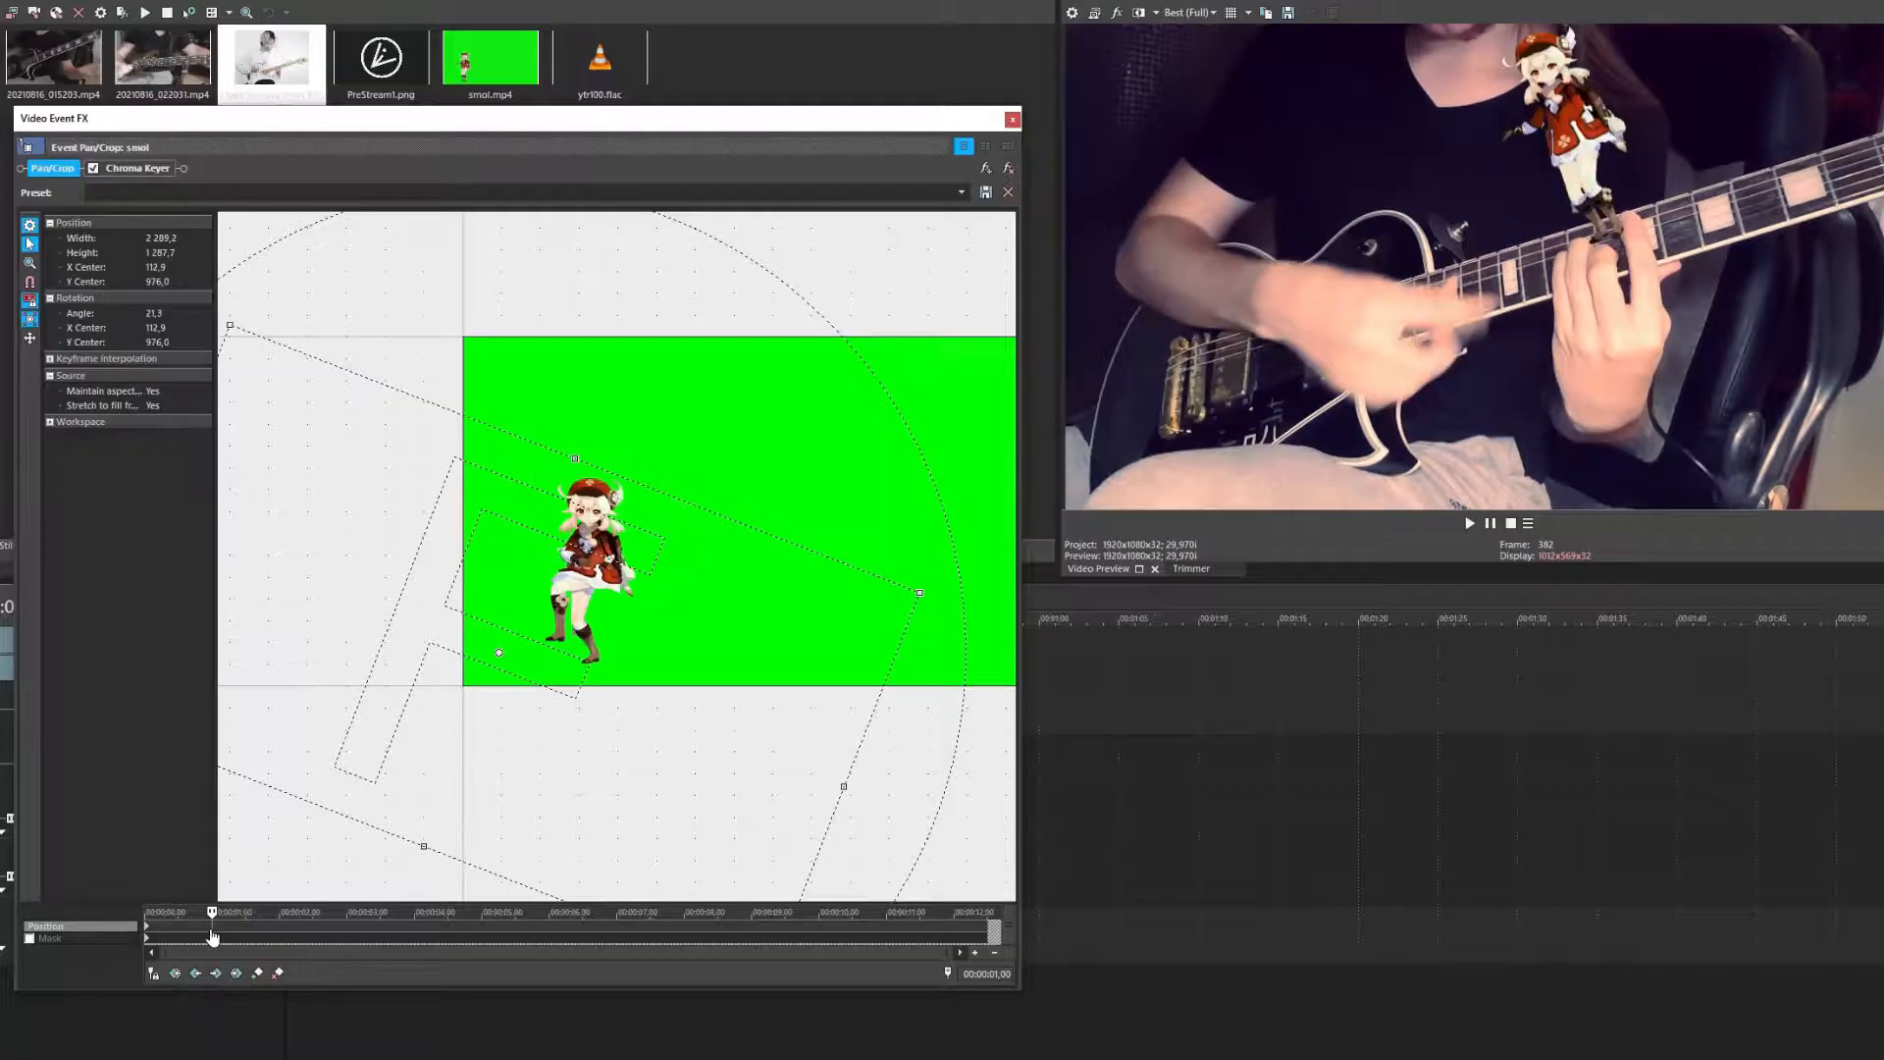
click(148, 930)
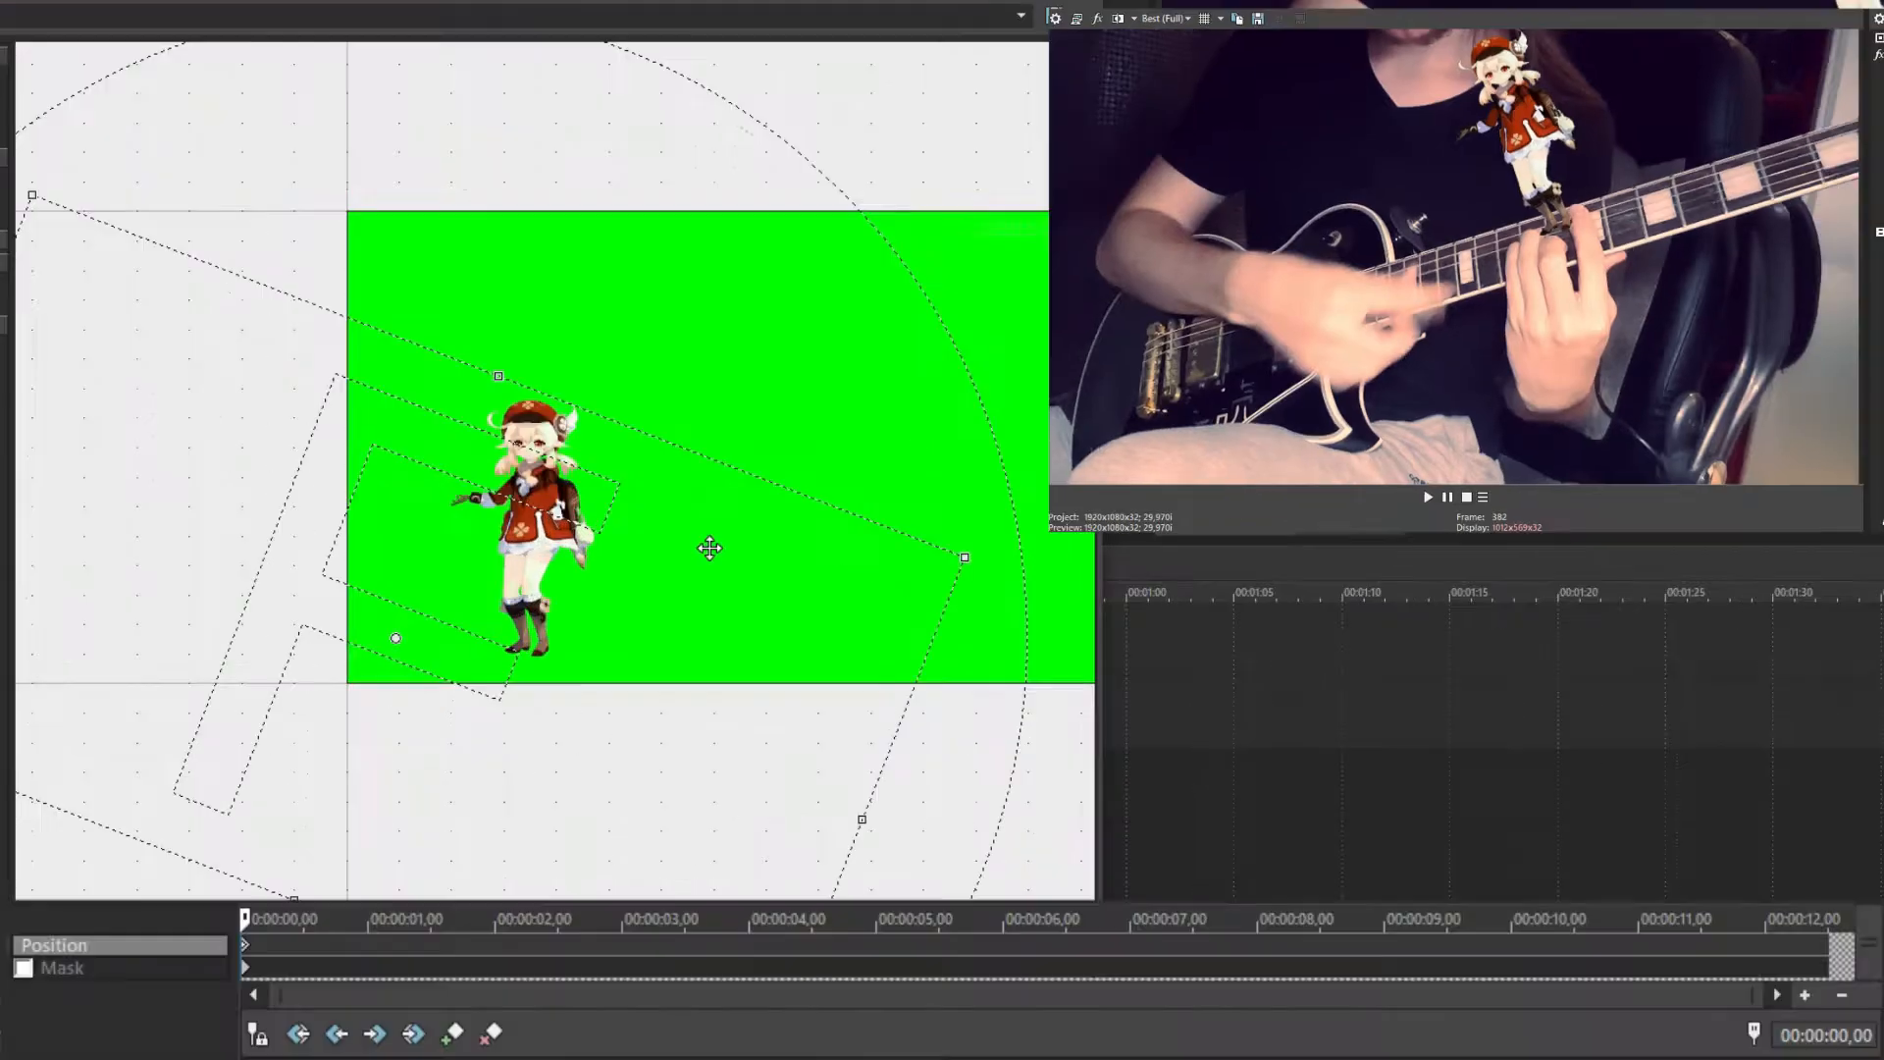
drag(714, 599, 281, 599)
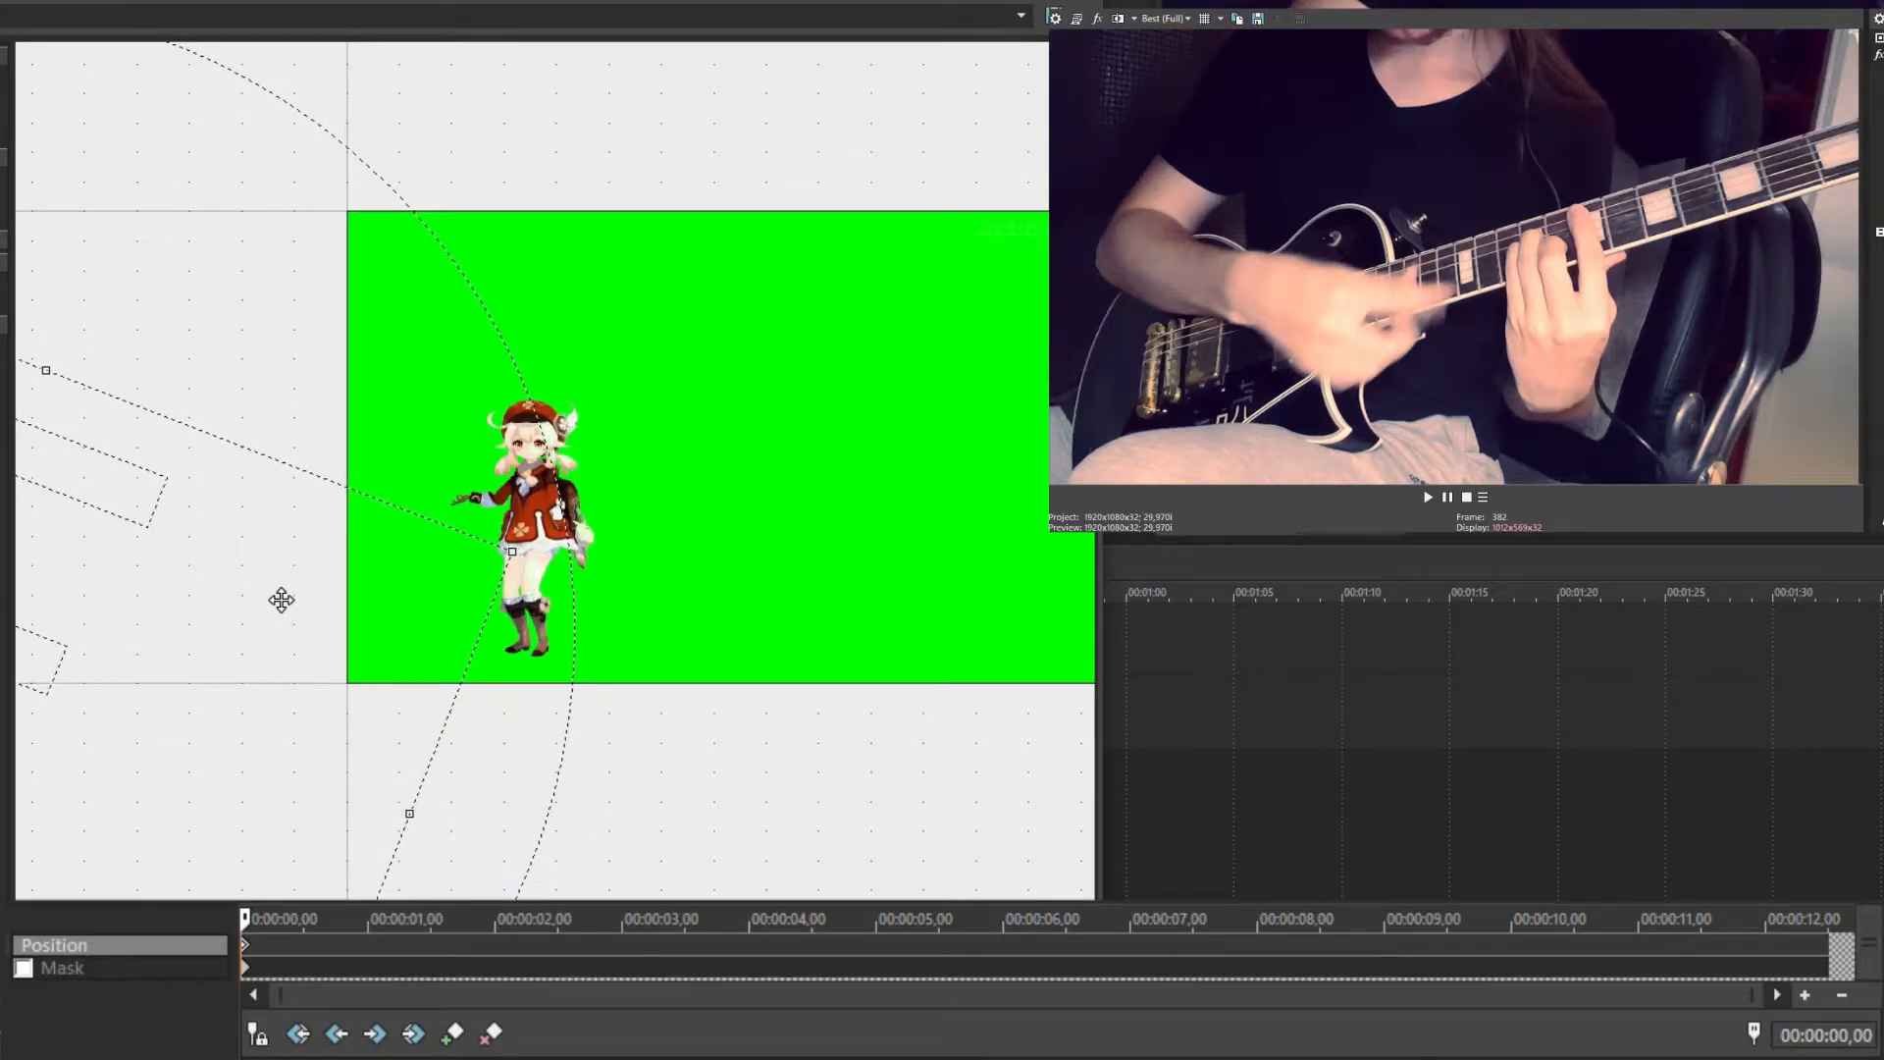
click(1002, 945)
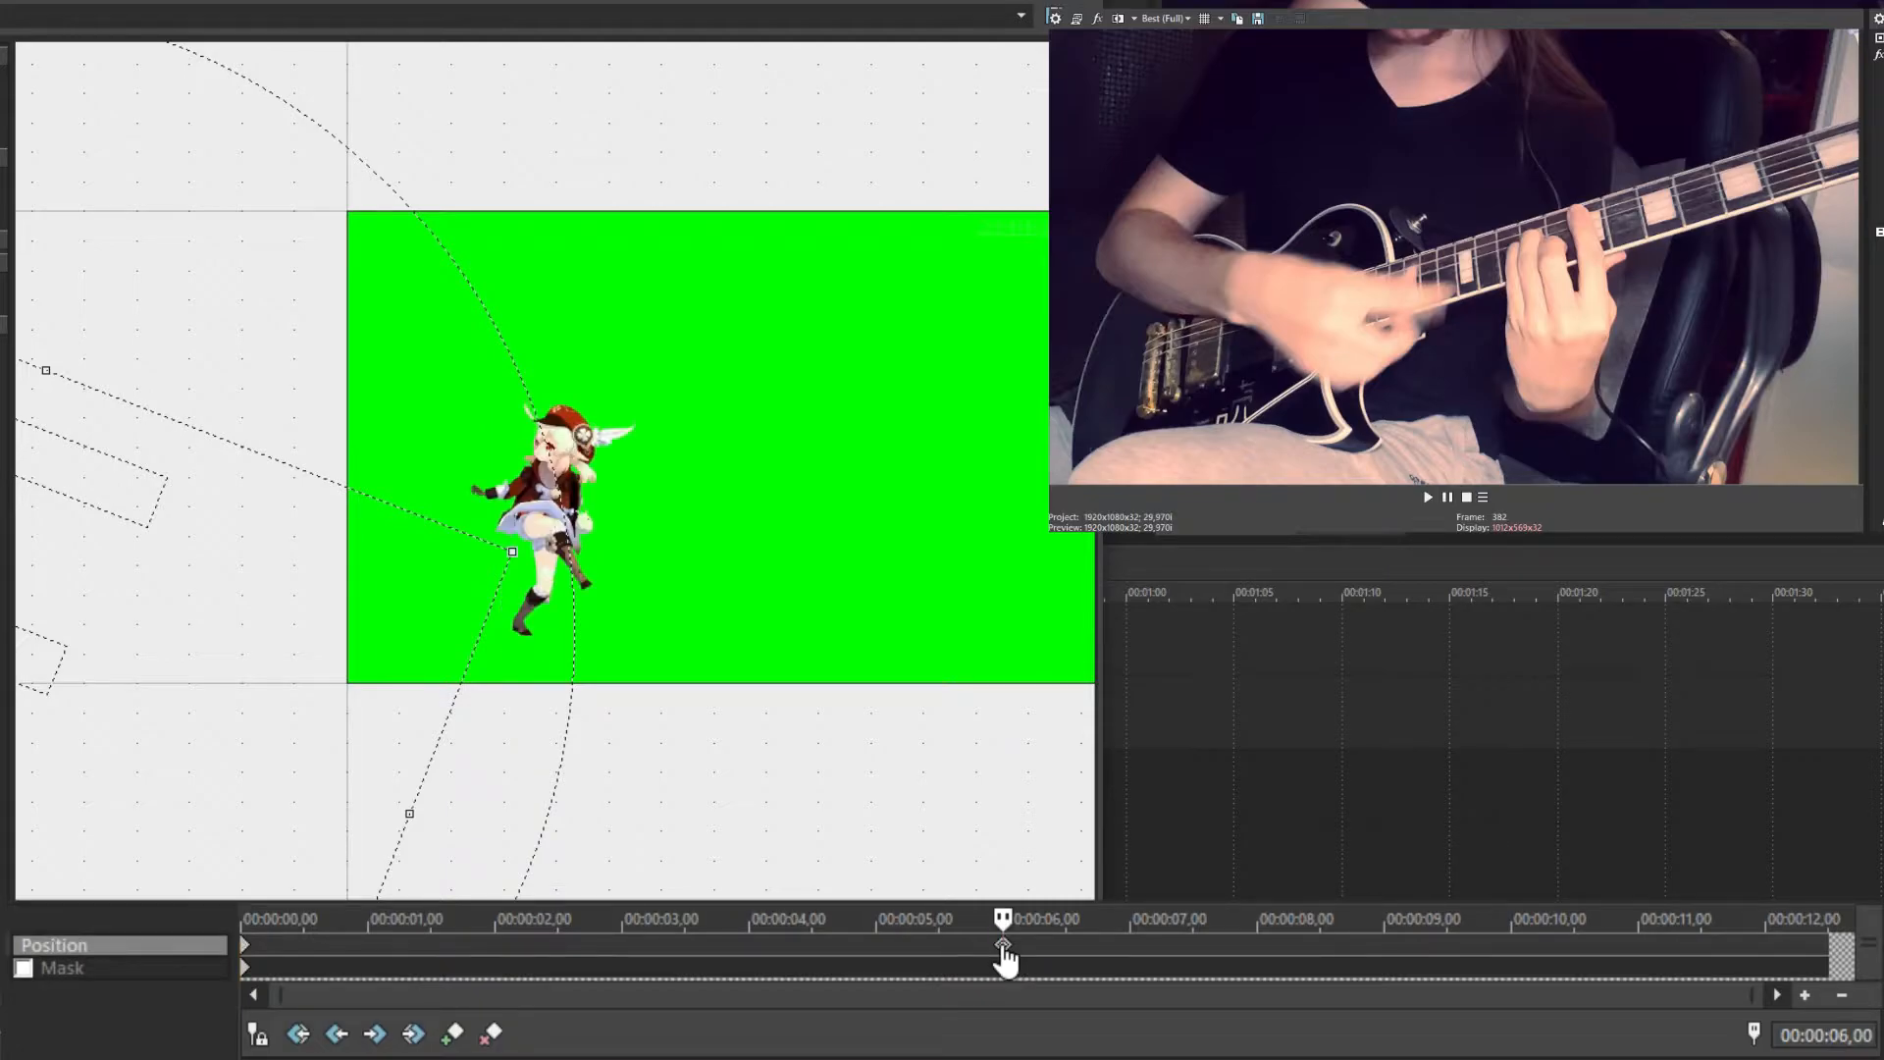
drag(618, 0, 658, 892)
Shift smol's crop frame right and down to centre 1380.7, 1121.2 for the 6-second keyframe
click(373, 642)
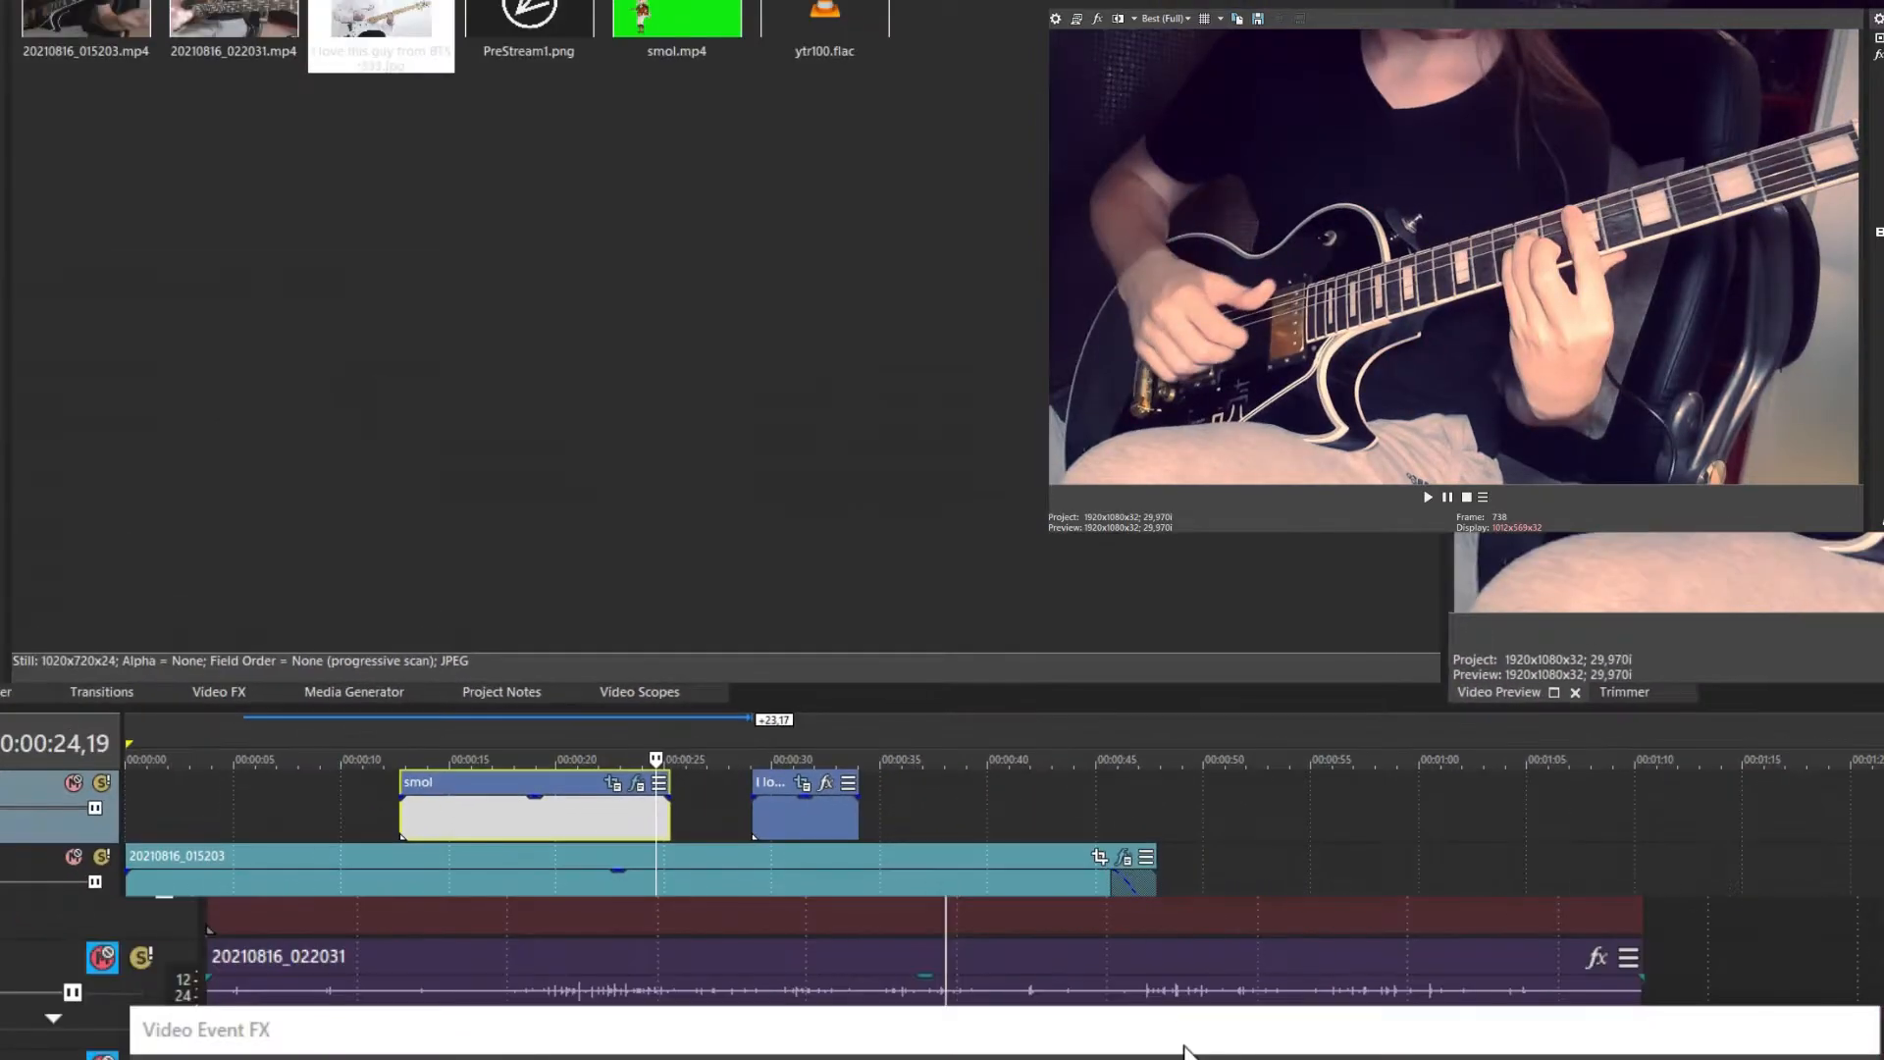
drag(1184, 1047, 729, 0)
drag(521, 713, 1527, 778)
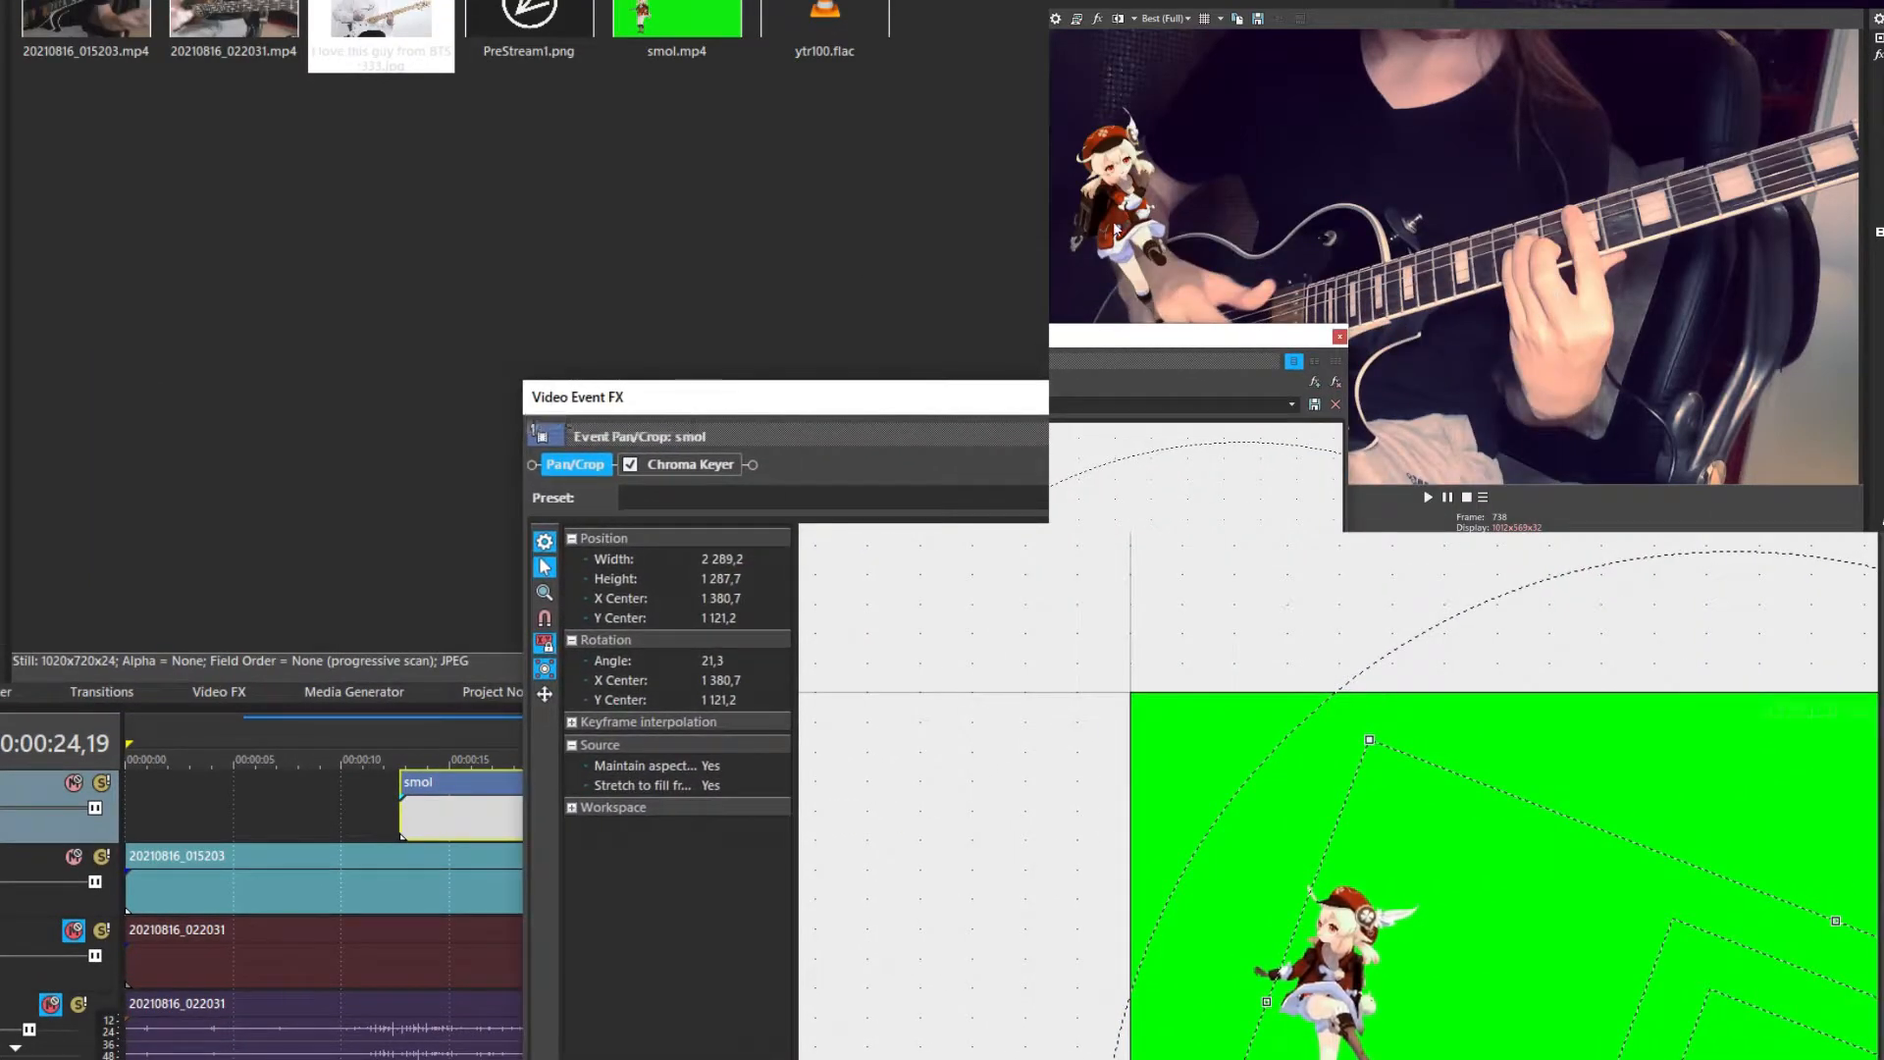
drag(1360, 397, 1862, 496)
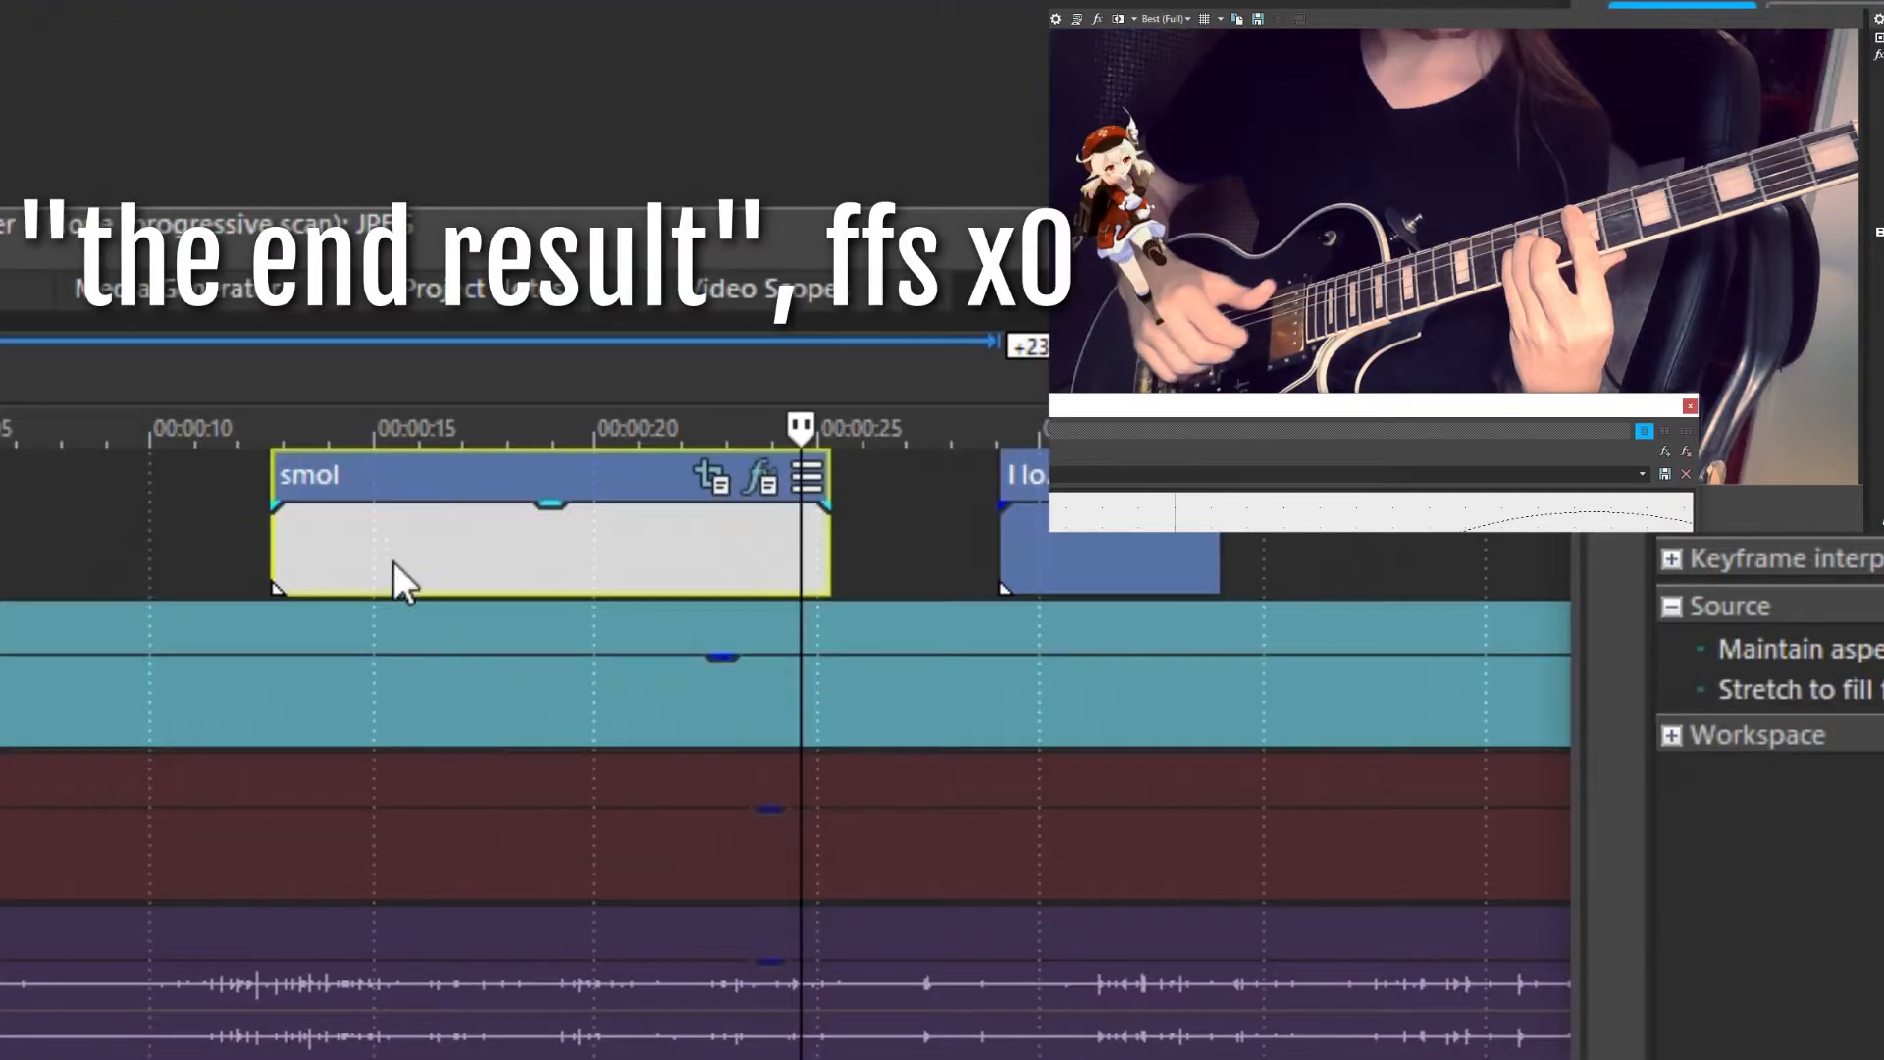
Scrub within the smol clip and reopen its Pan/Crop and Chroma Keyer effects
click(379, 551)
click(450, 542)
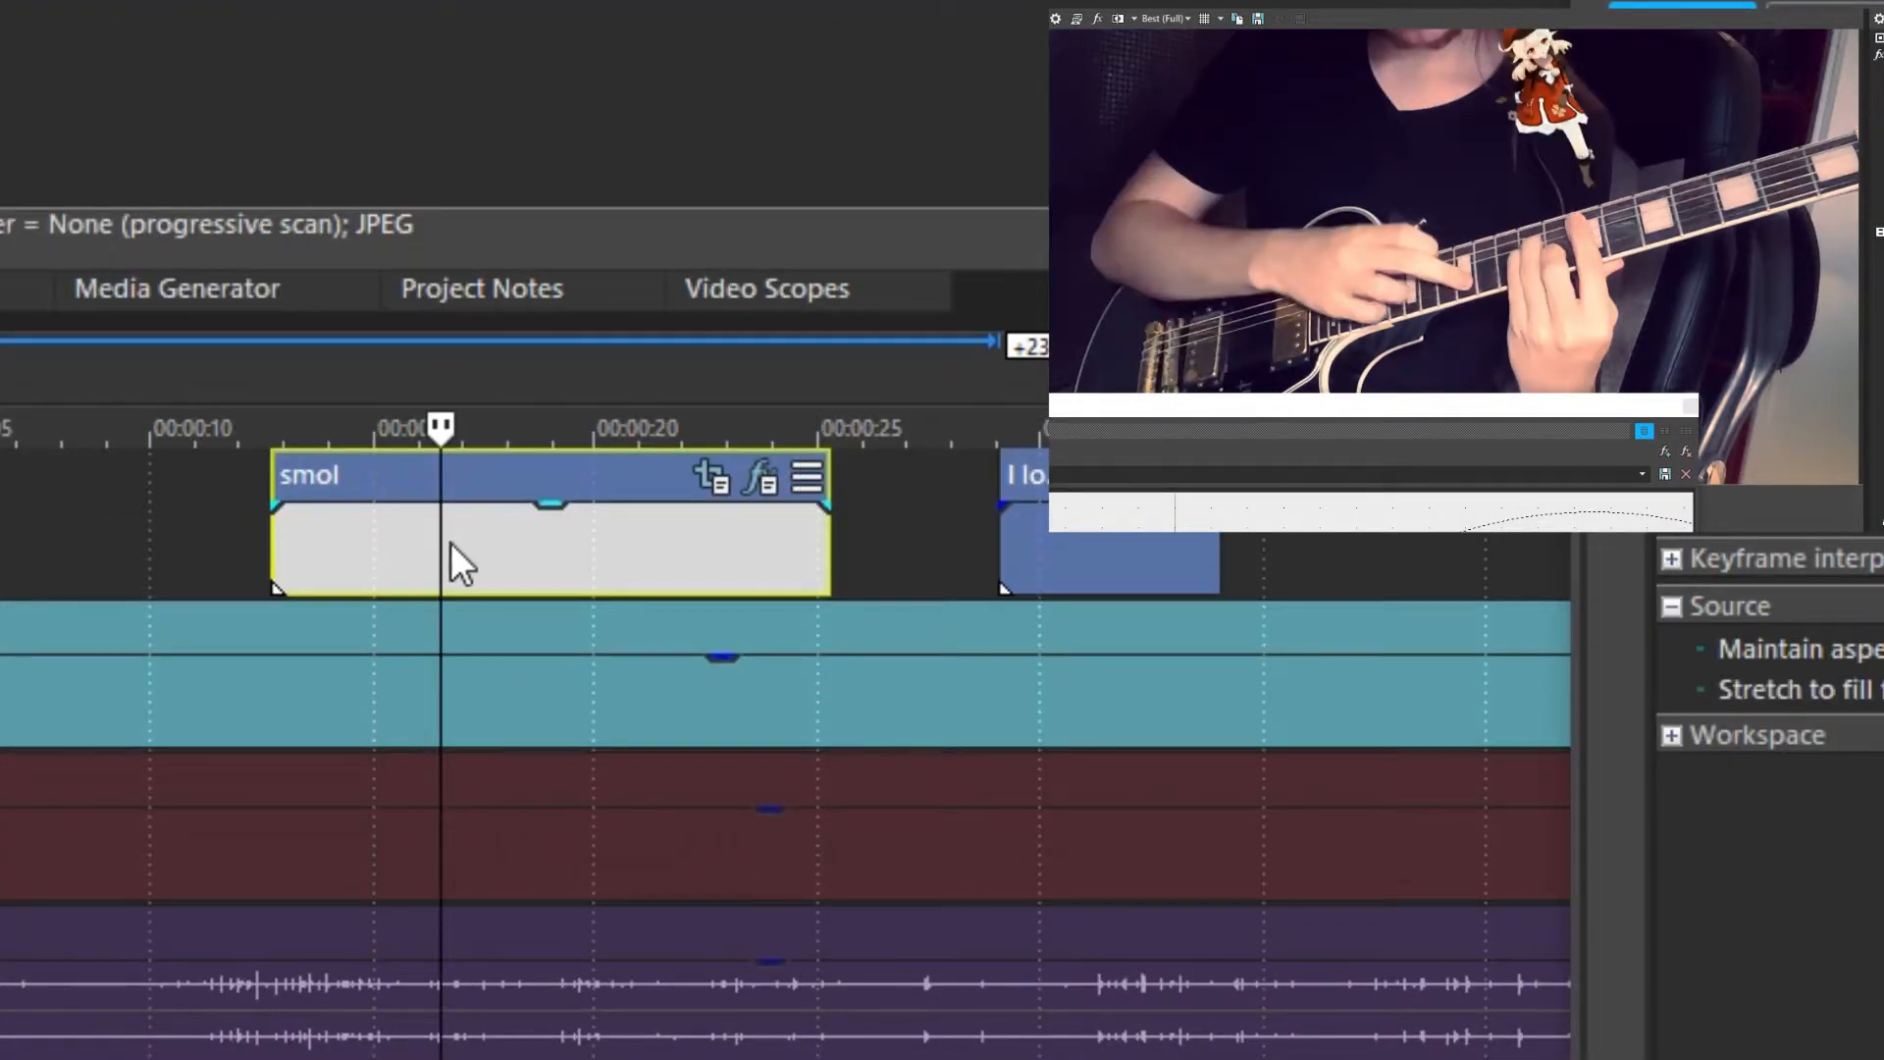
click(381, 544)
click(269, 679)
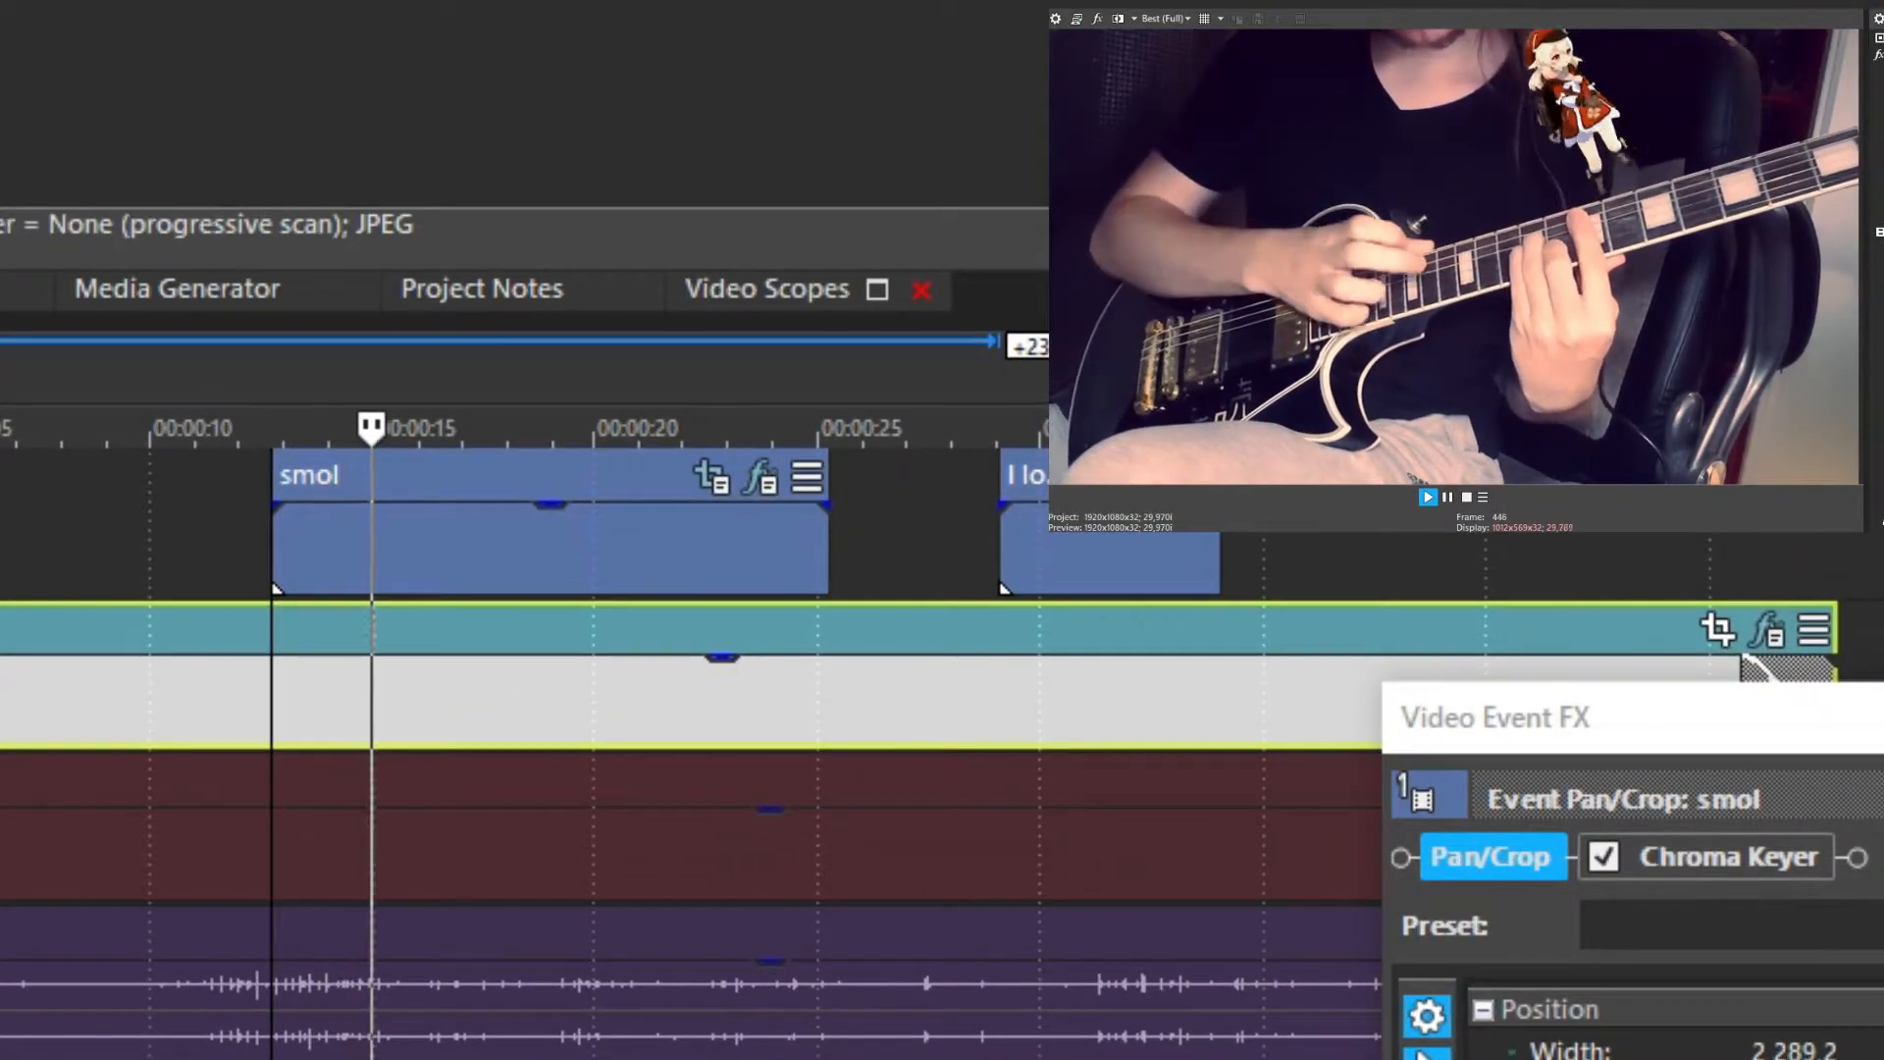
key(space)
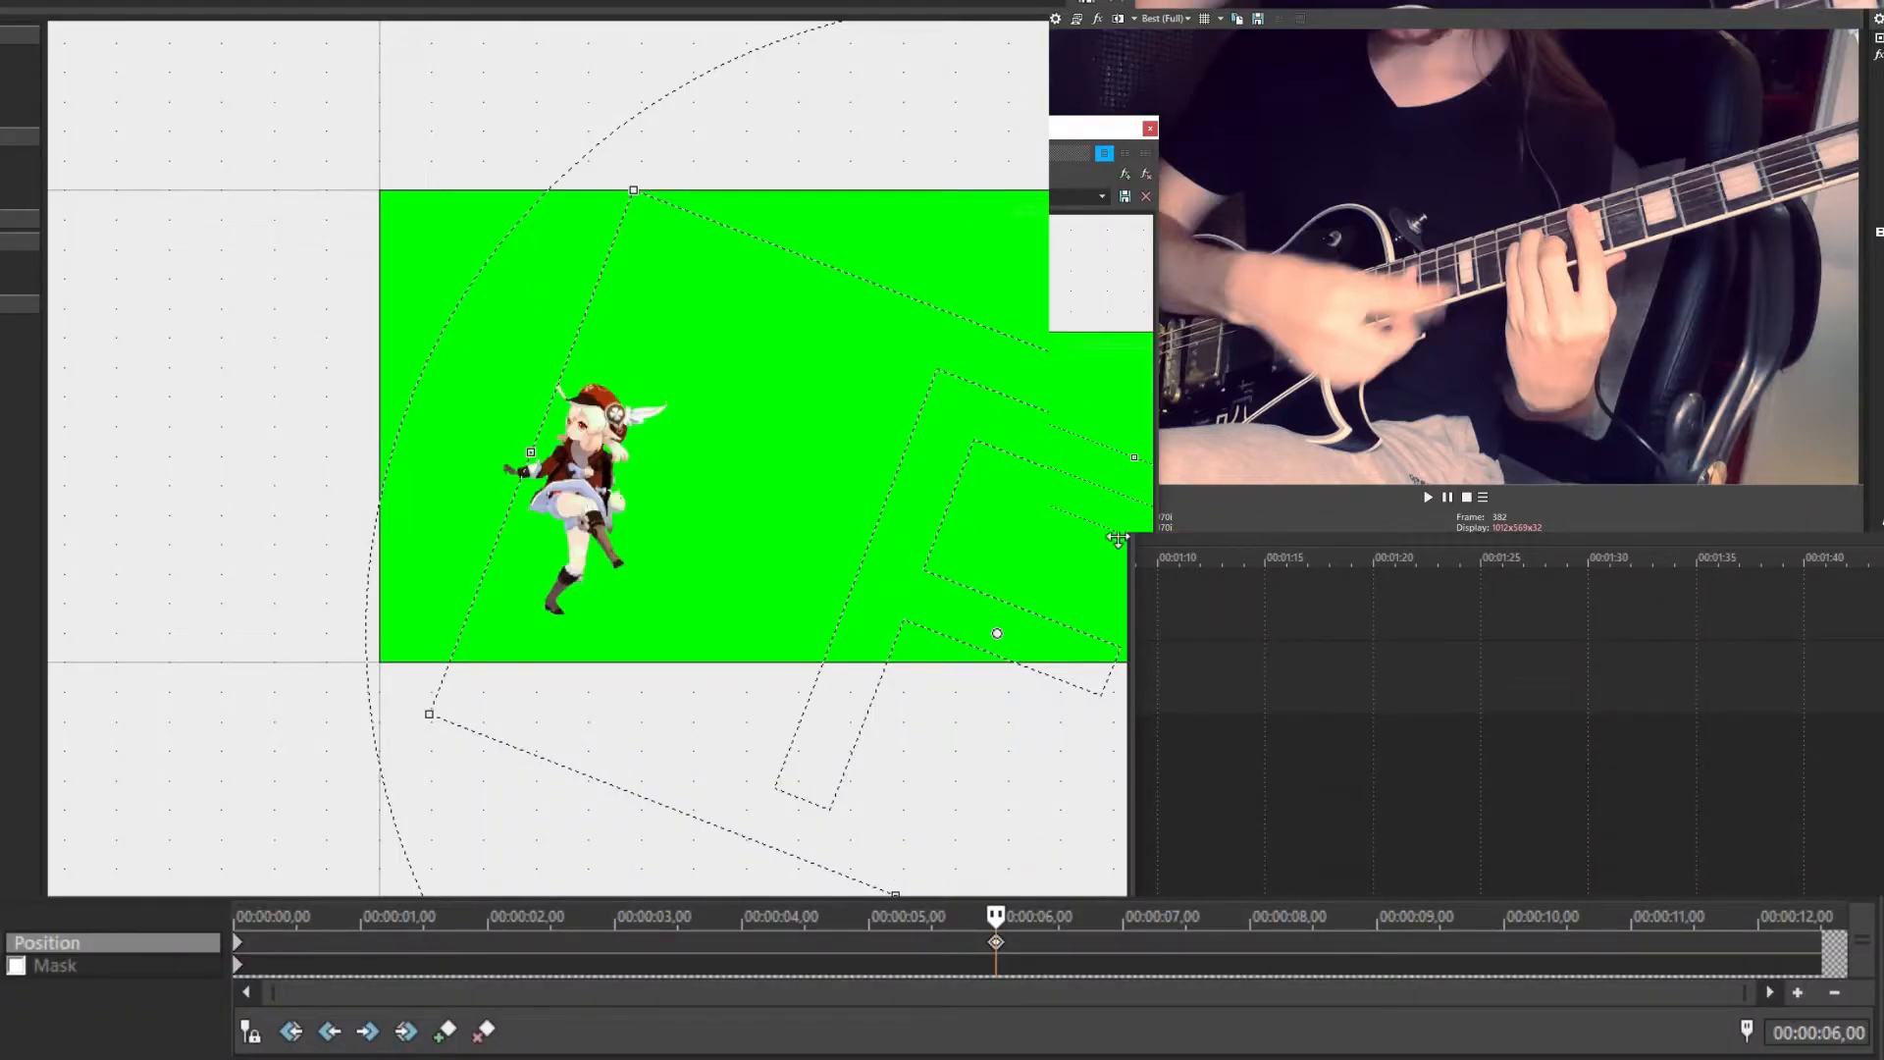
Copy the first Pan/Crop keyframe at 00:00:00,00 and set the cursor at 00:00:12,00
click(238, 946)
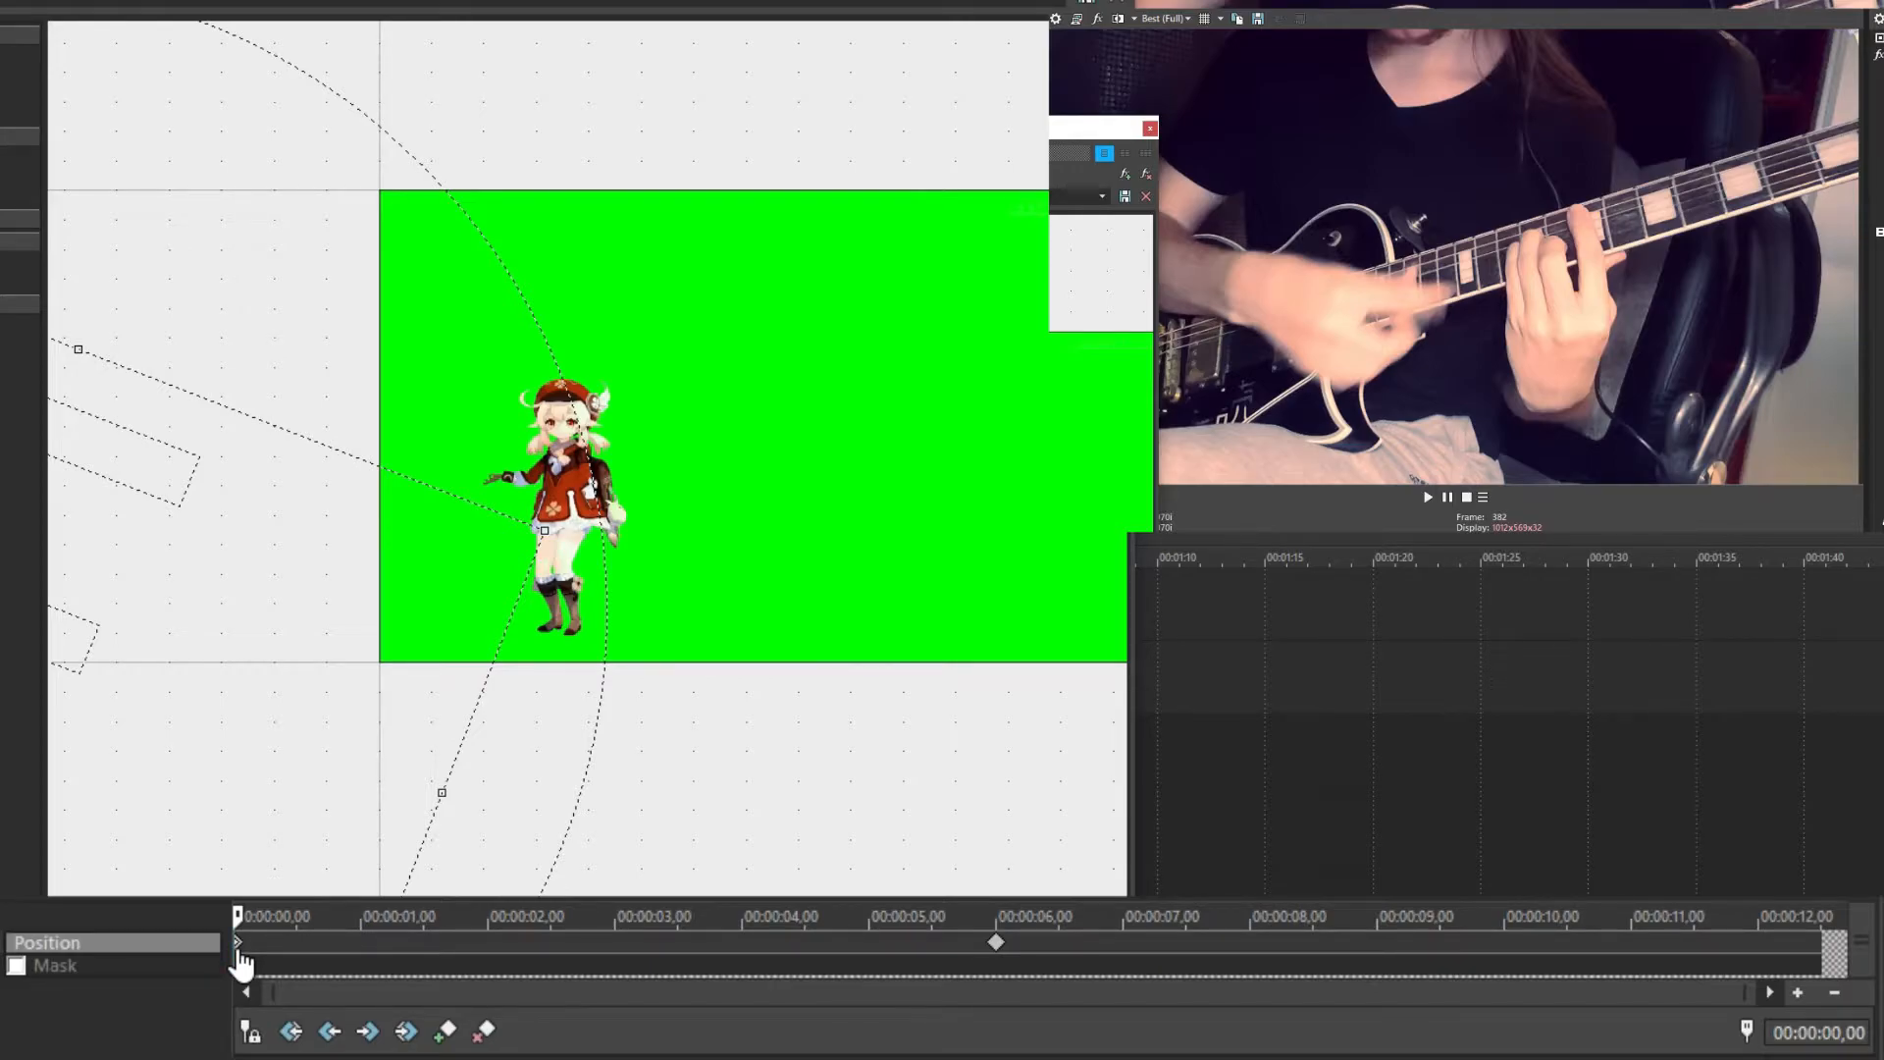
right_click(236, 945)
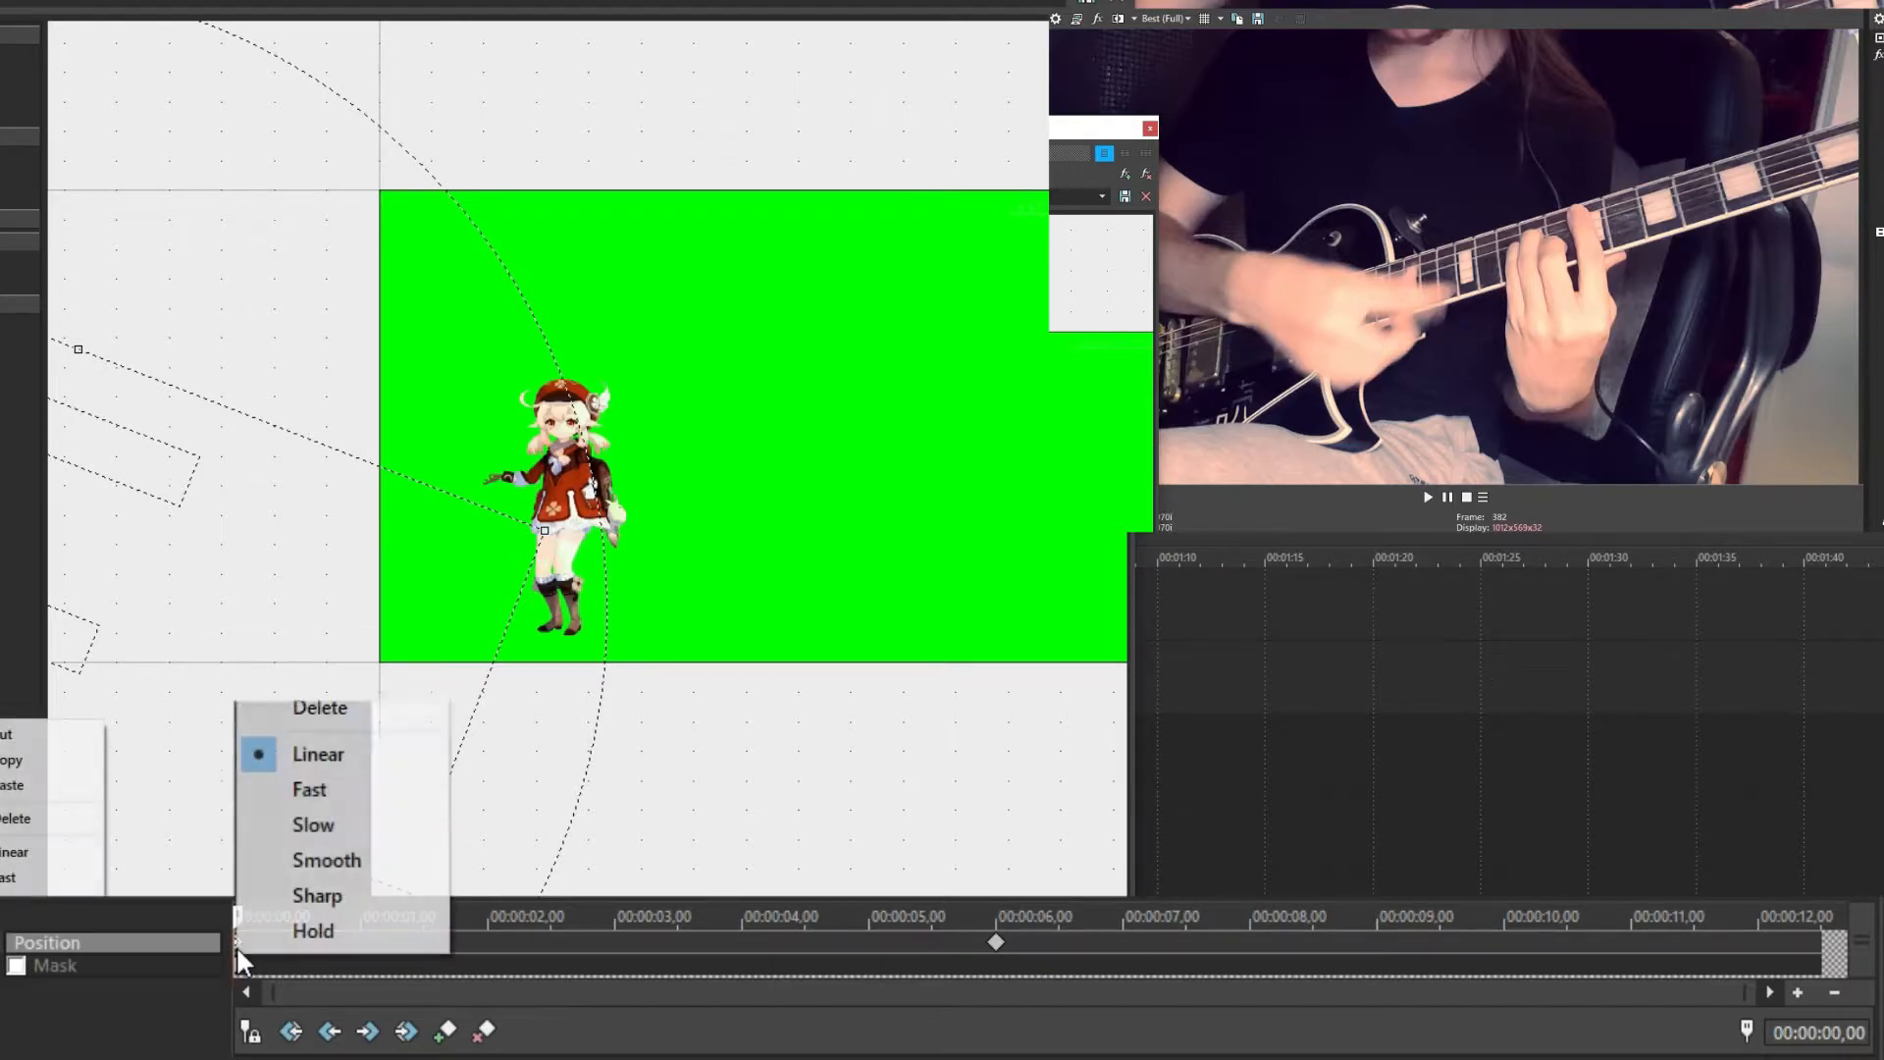
click(327, 626)
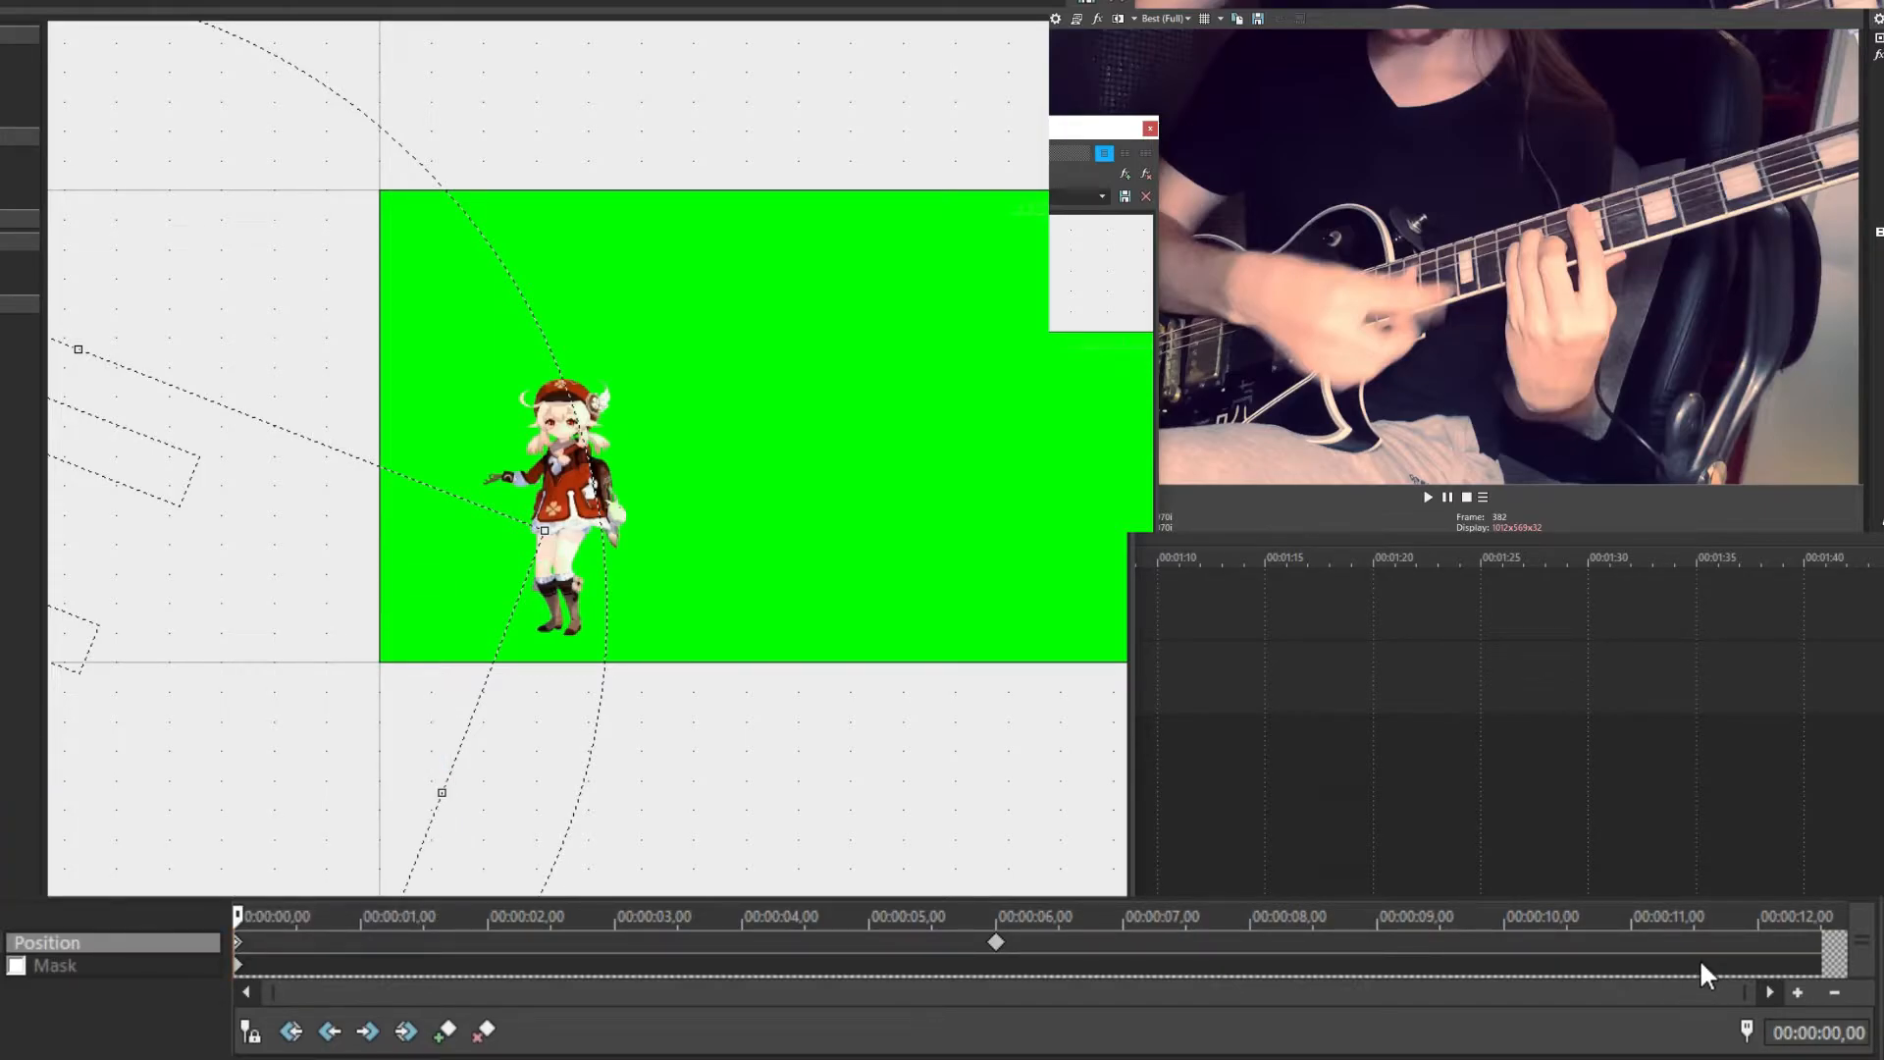
click(1764, 946)
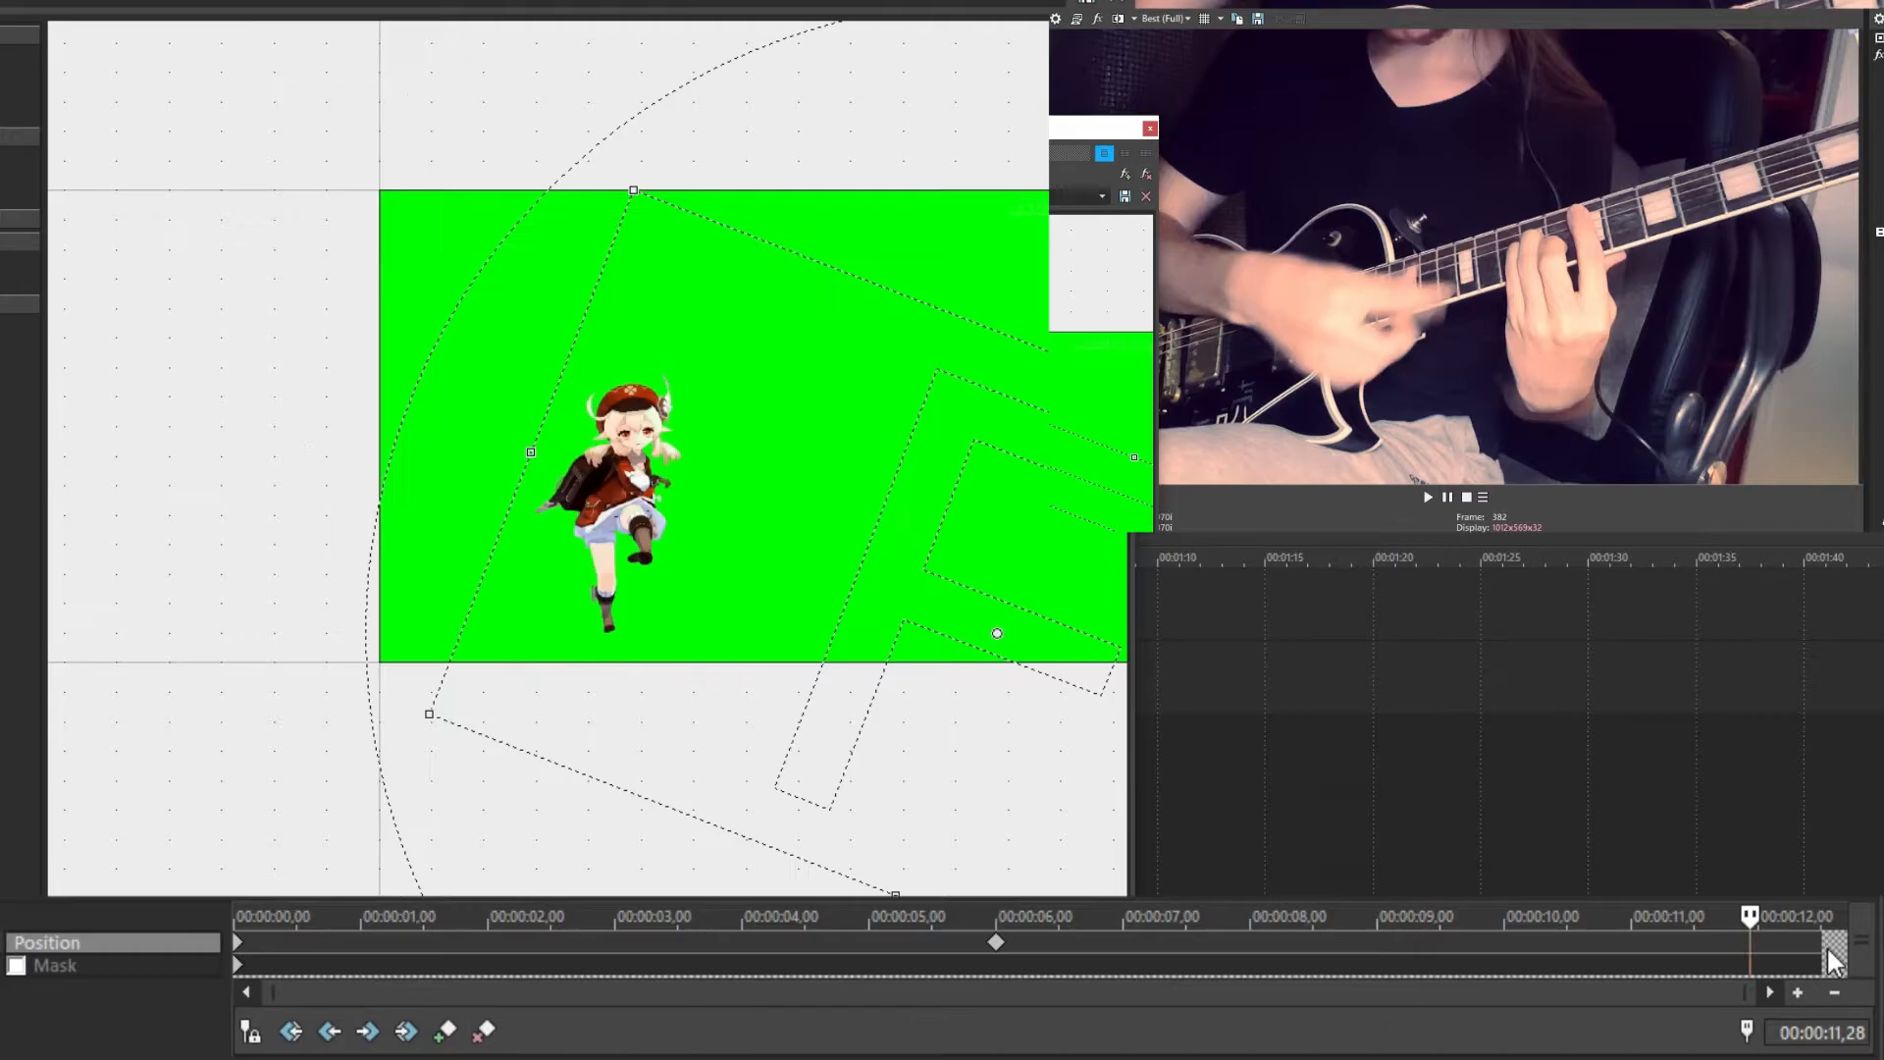
drag(1762, 917, 1757, 916)
drag(1089, 128, 1207, 146)
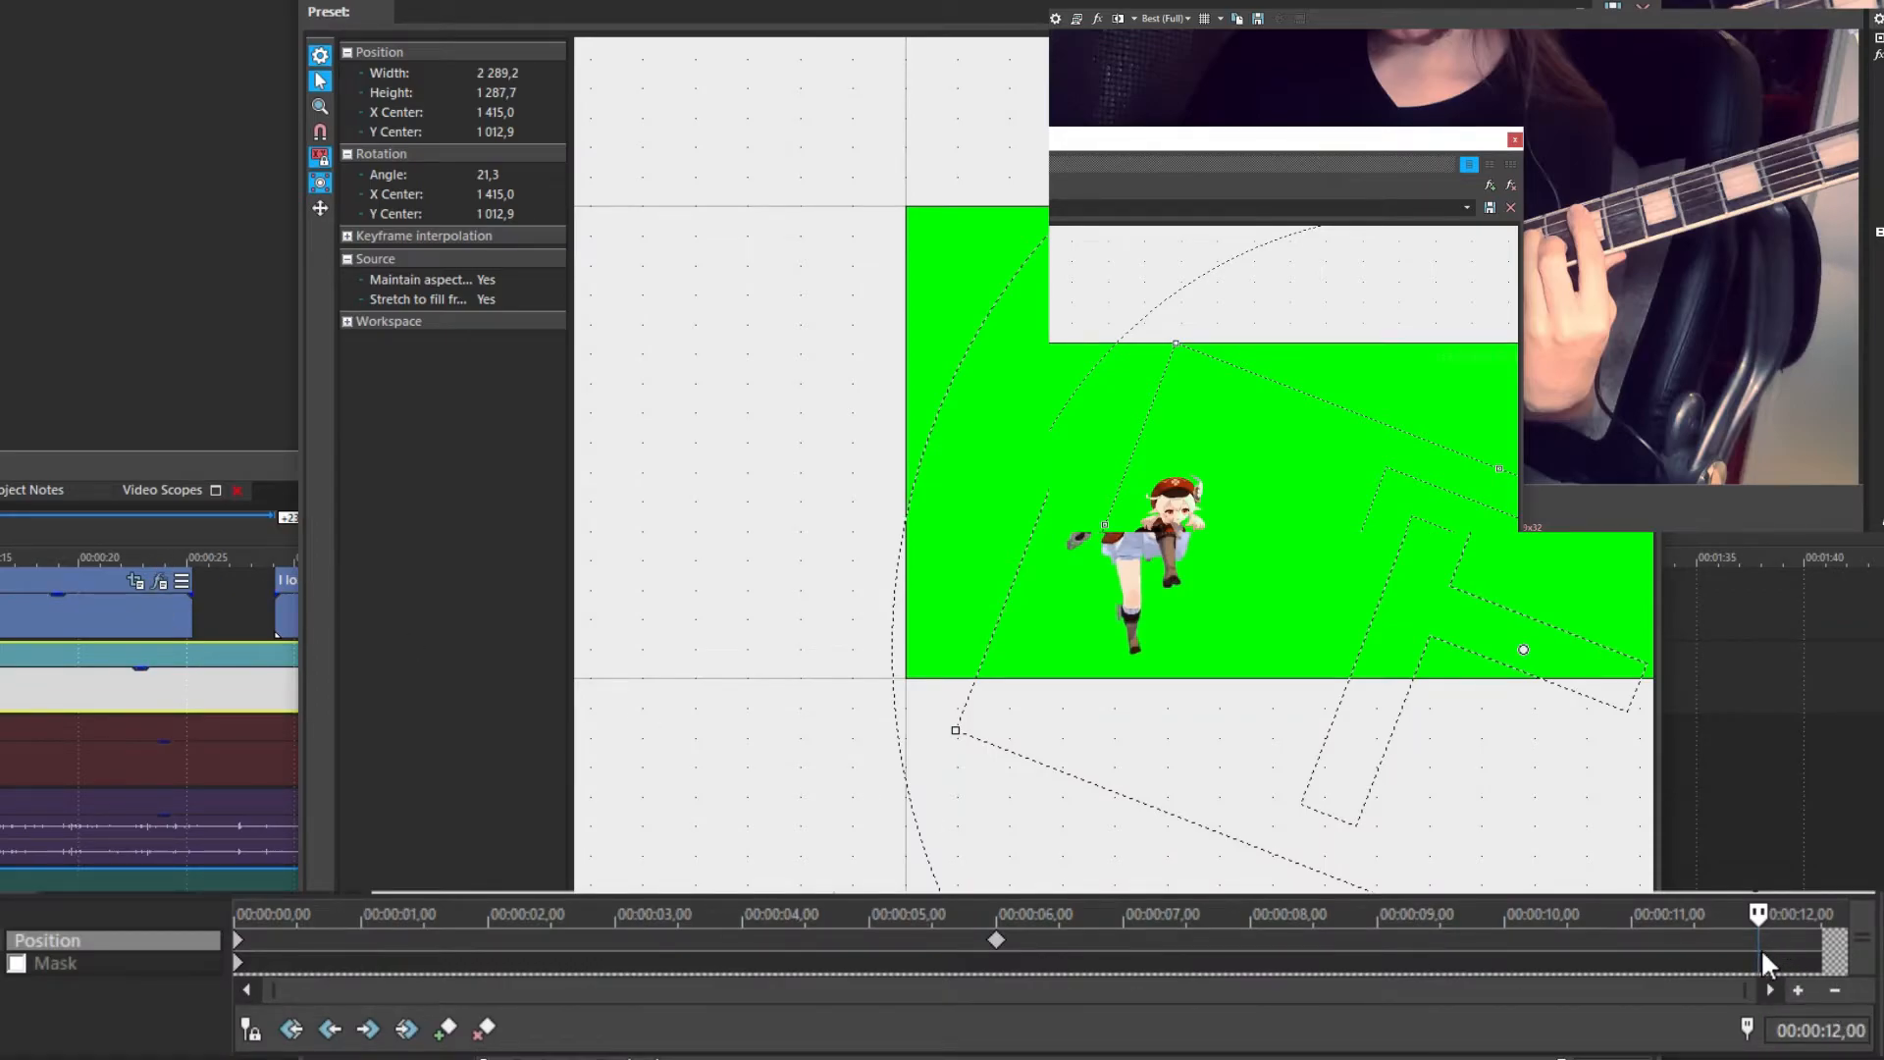
Paste the start framing as a Position keyframe at 12 seconds and play back the animation
click(1761, 953)
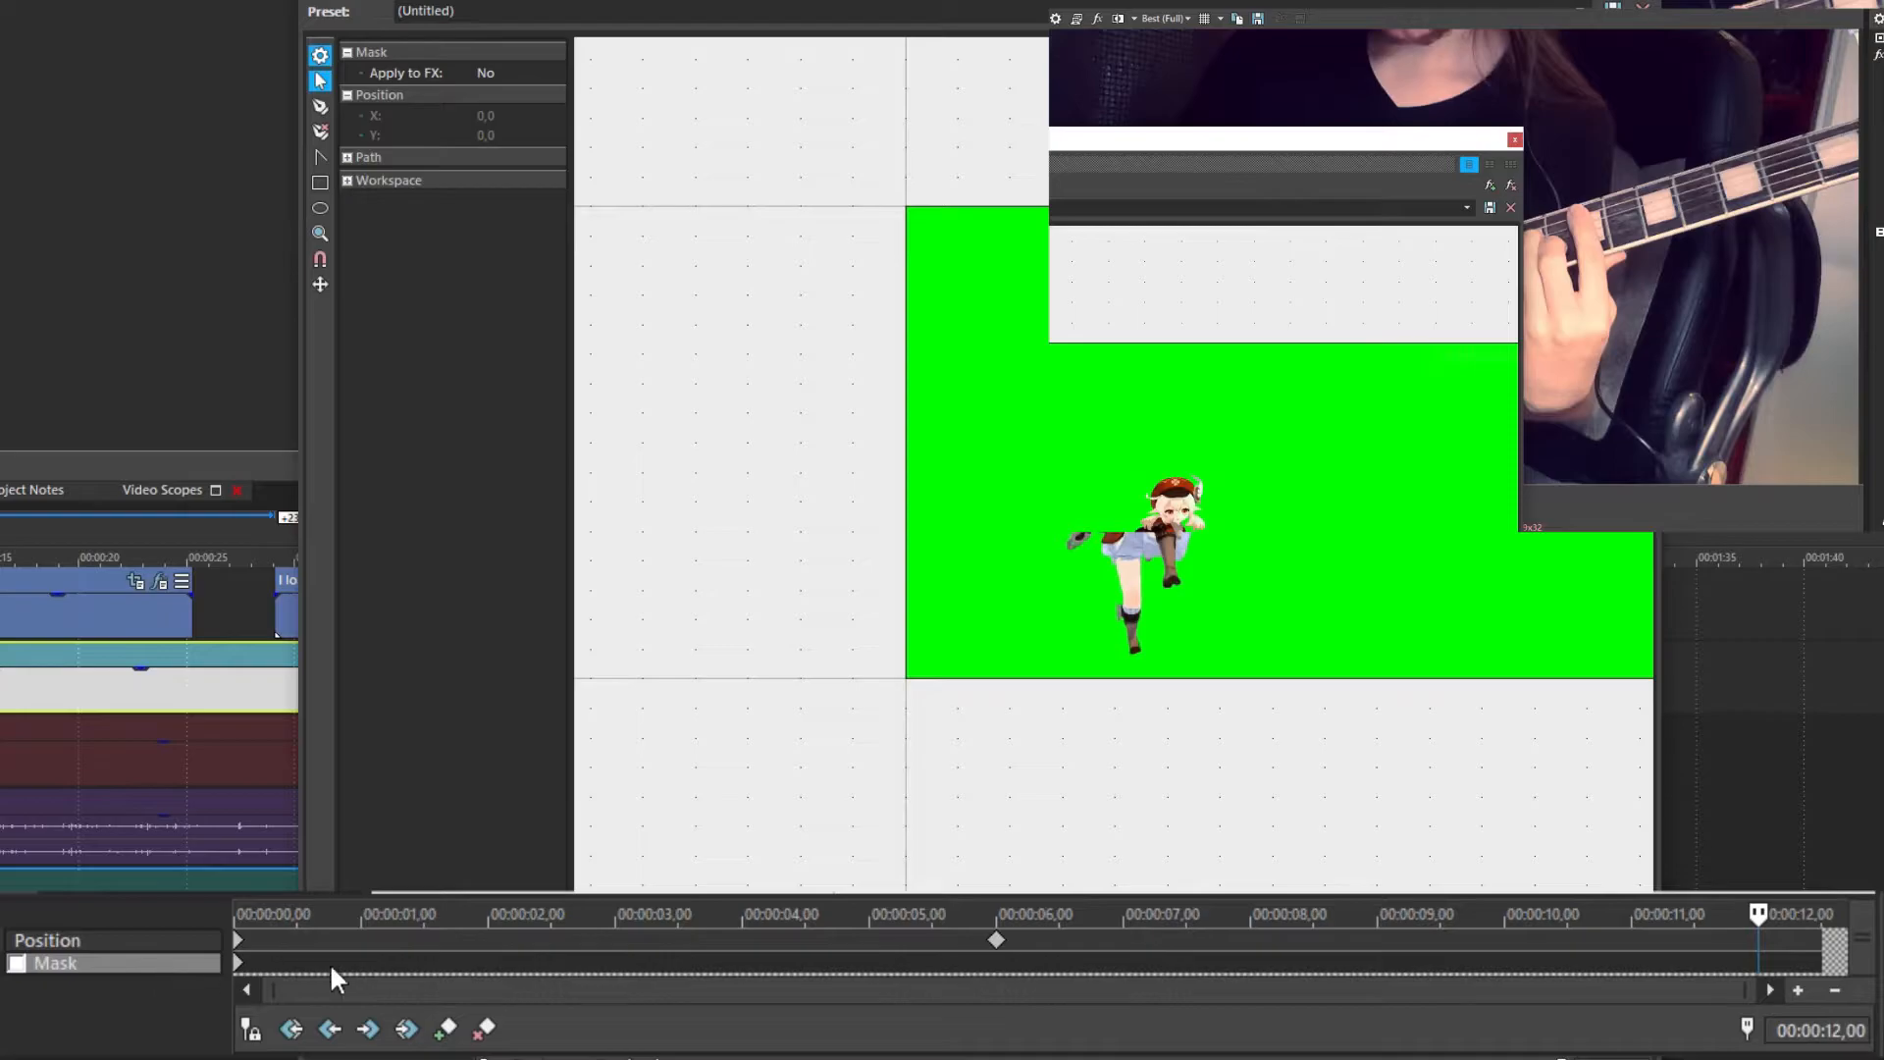
click(1759, 940)
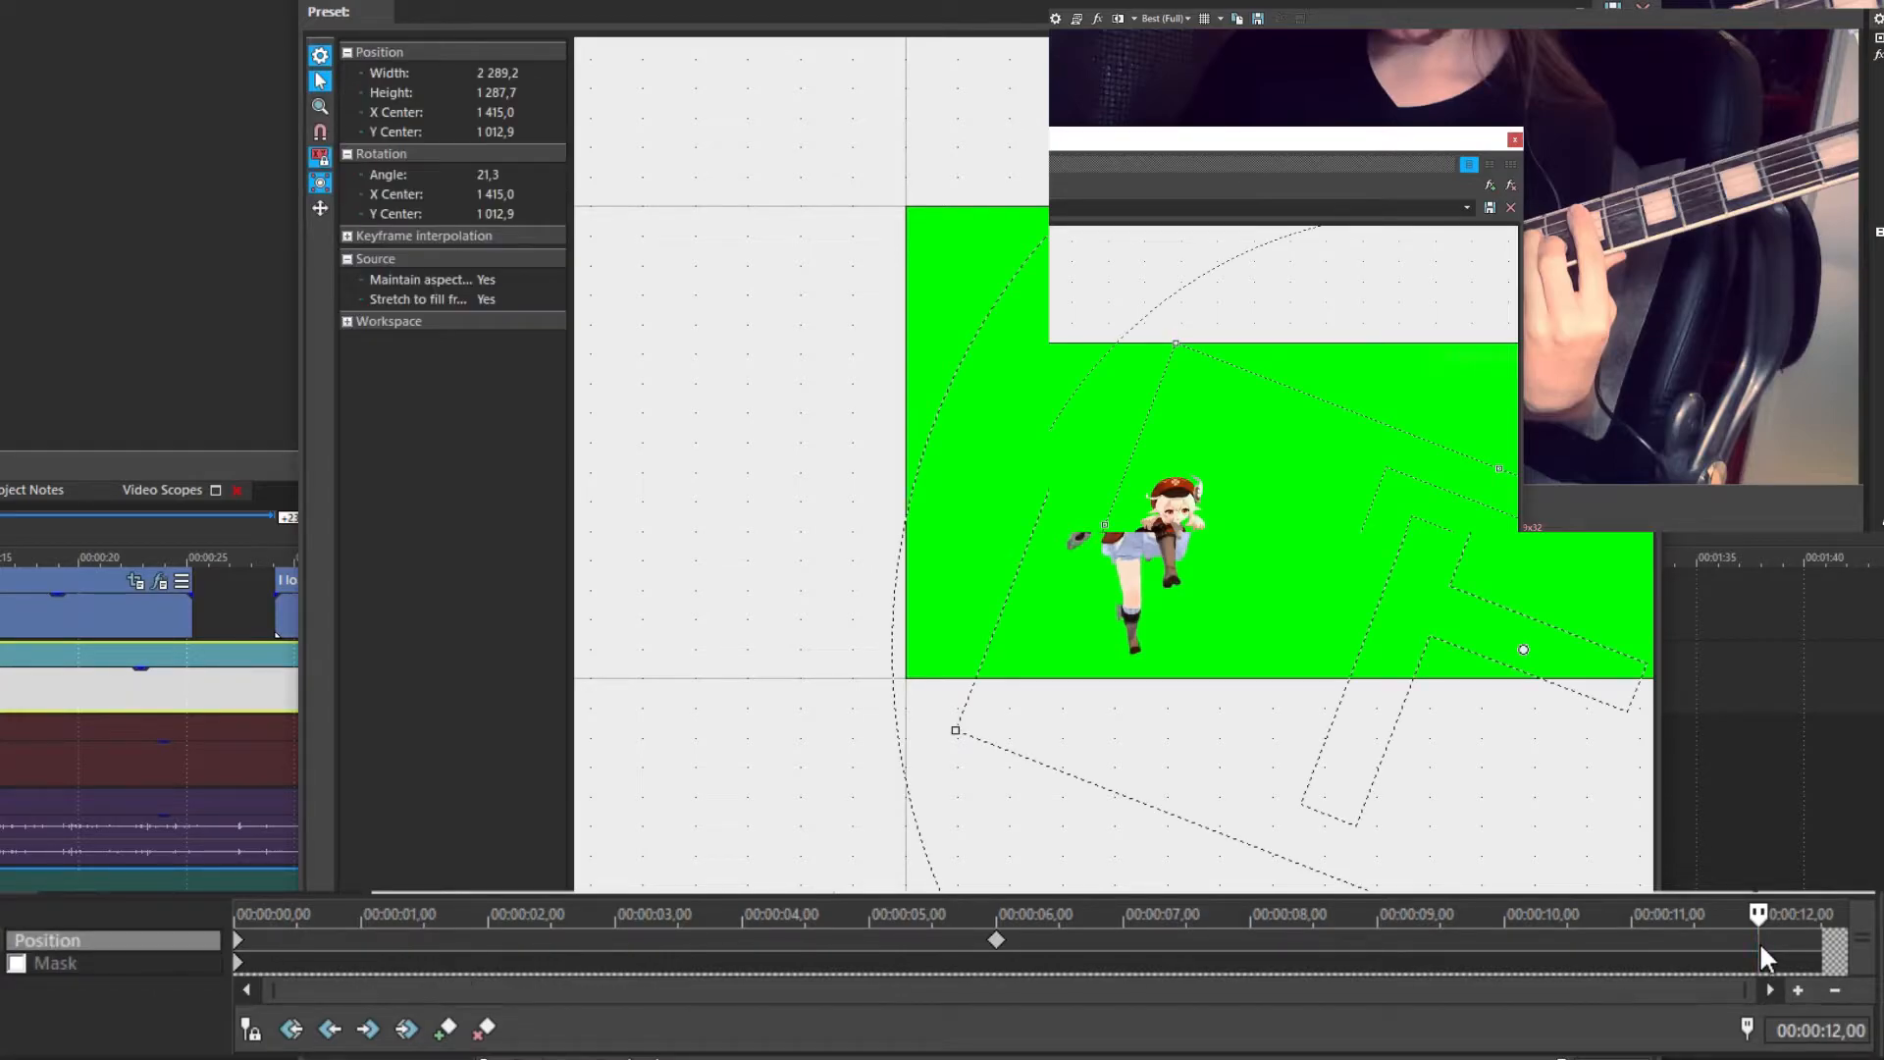
key(Delete)
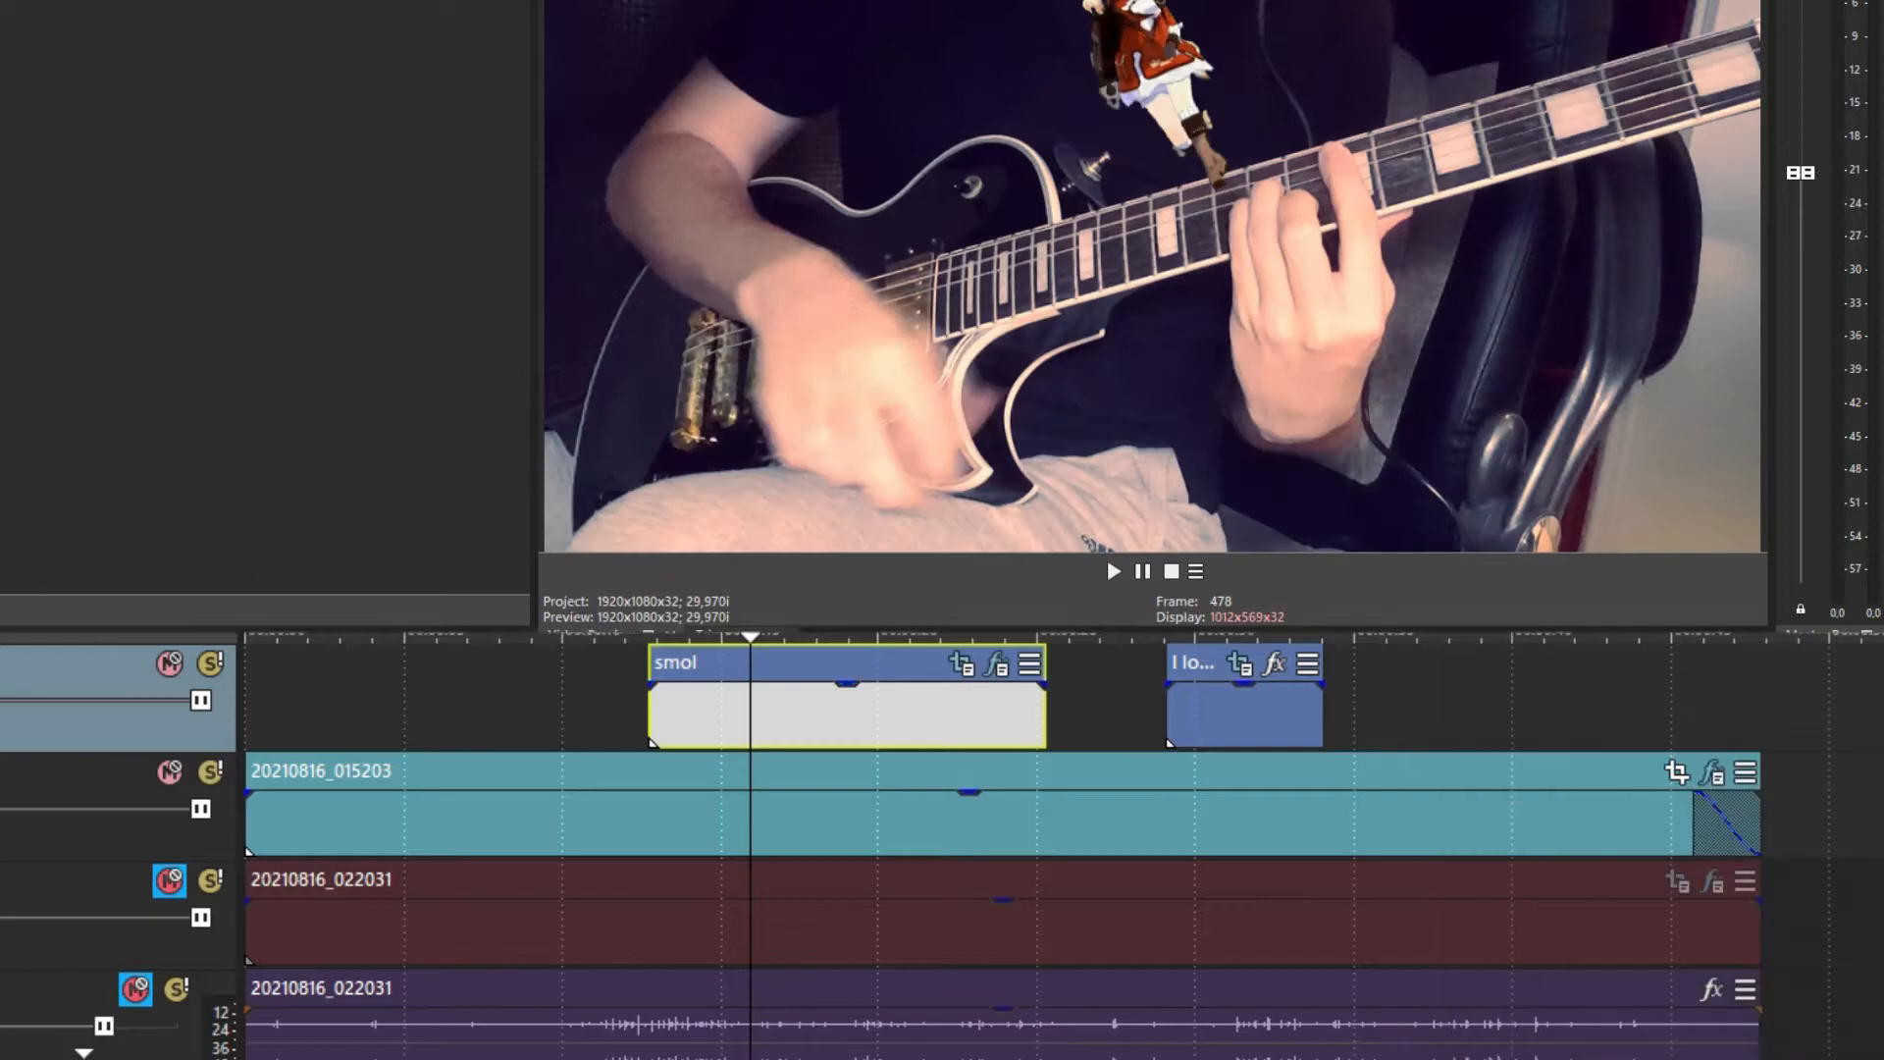
key(space)
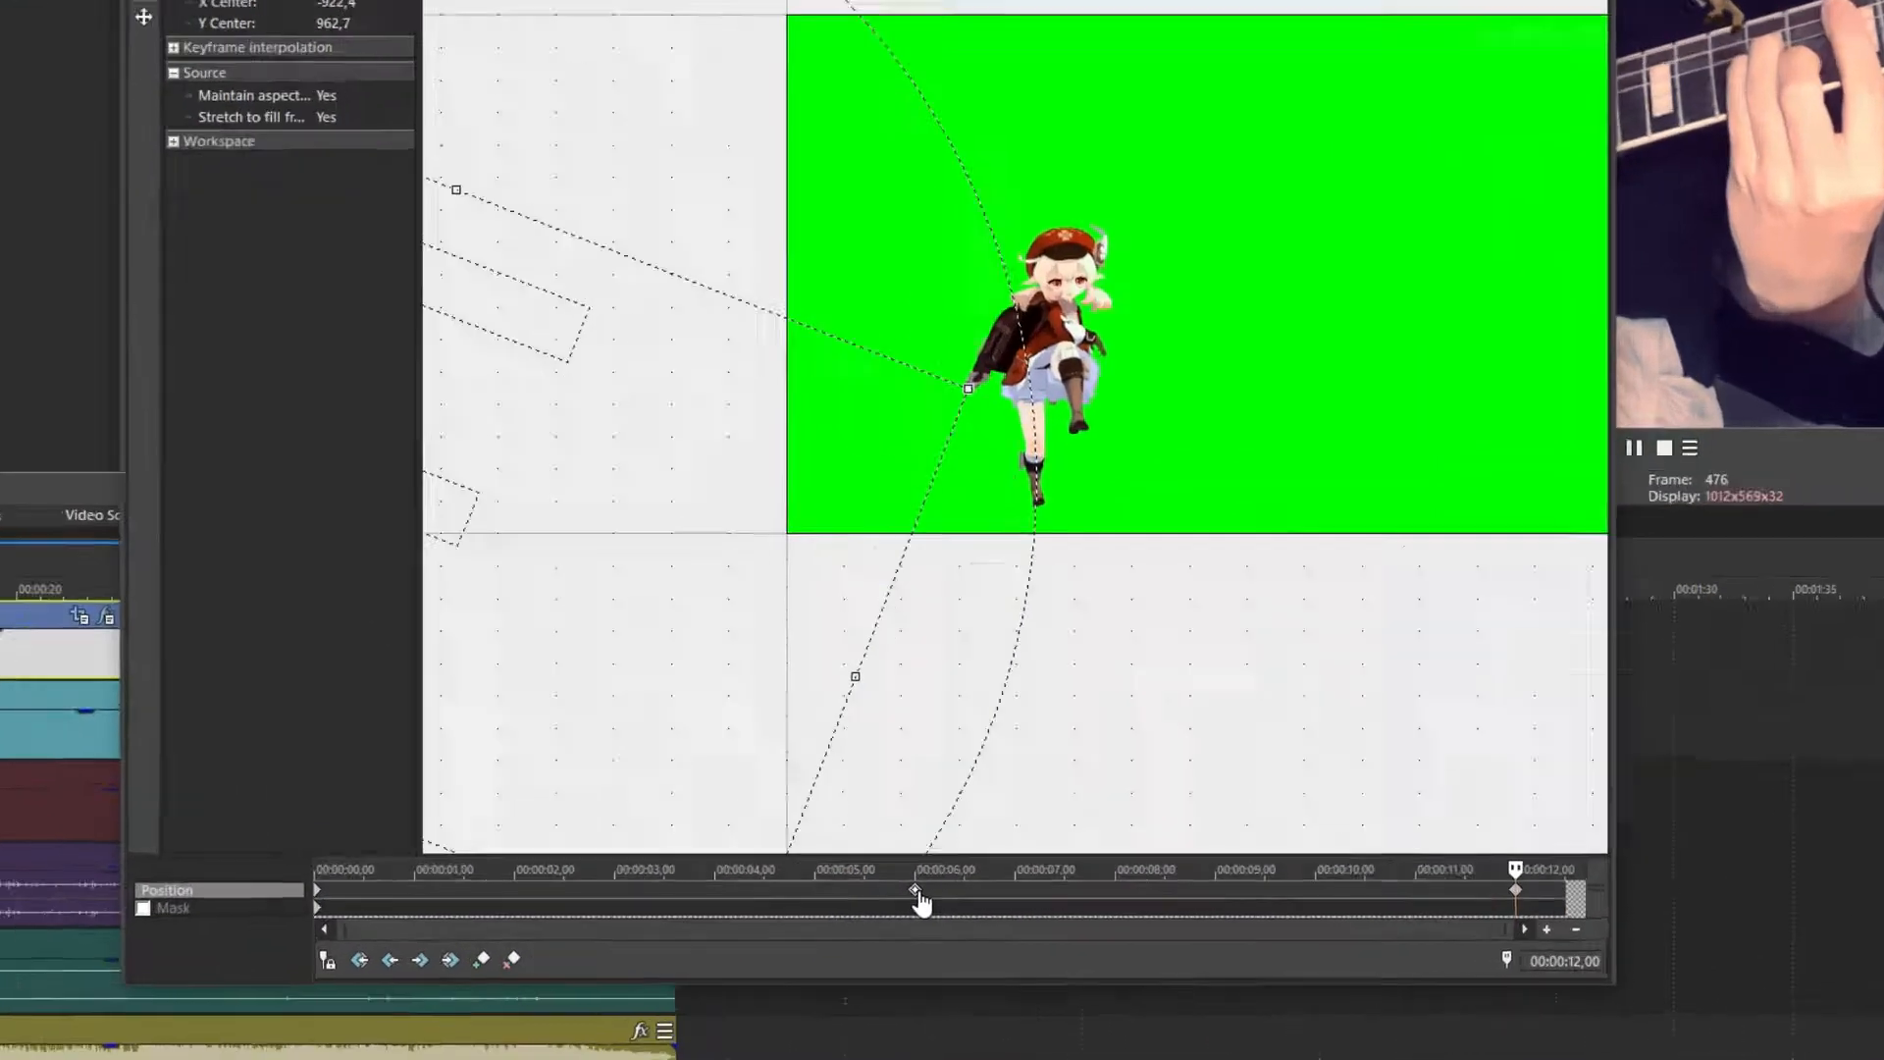
Add extra Pan/Crop keyframes between 6 and 7 seconds, around 6.2 and 6.5 s
click(899, 908)
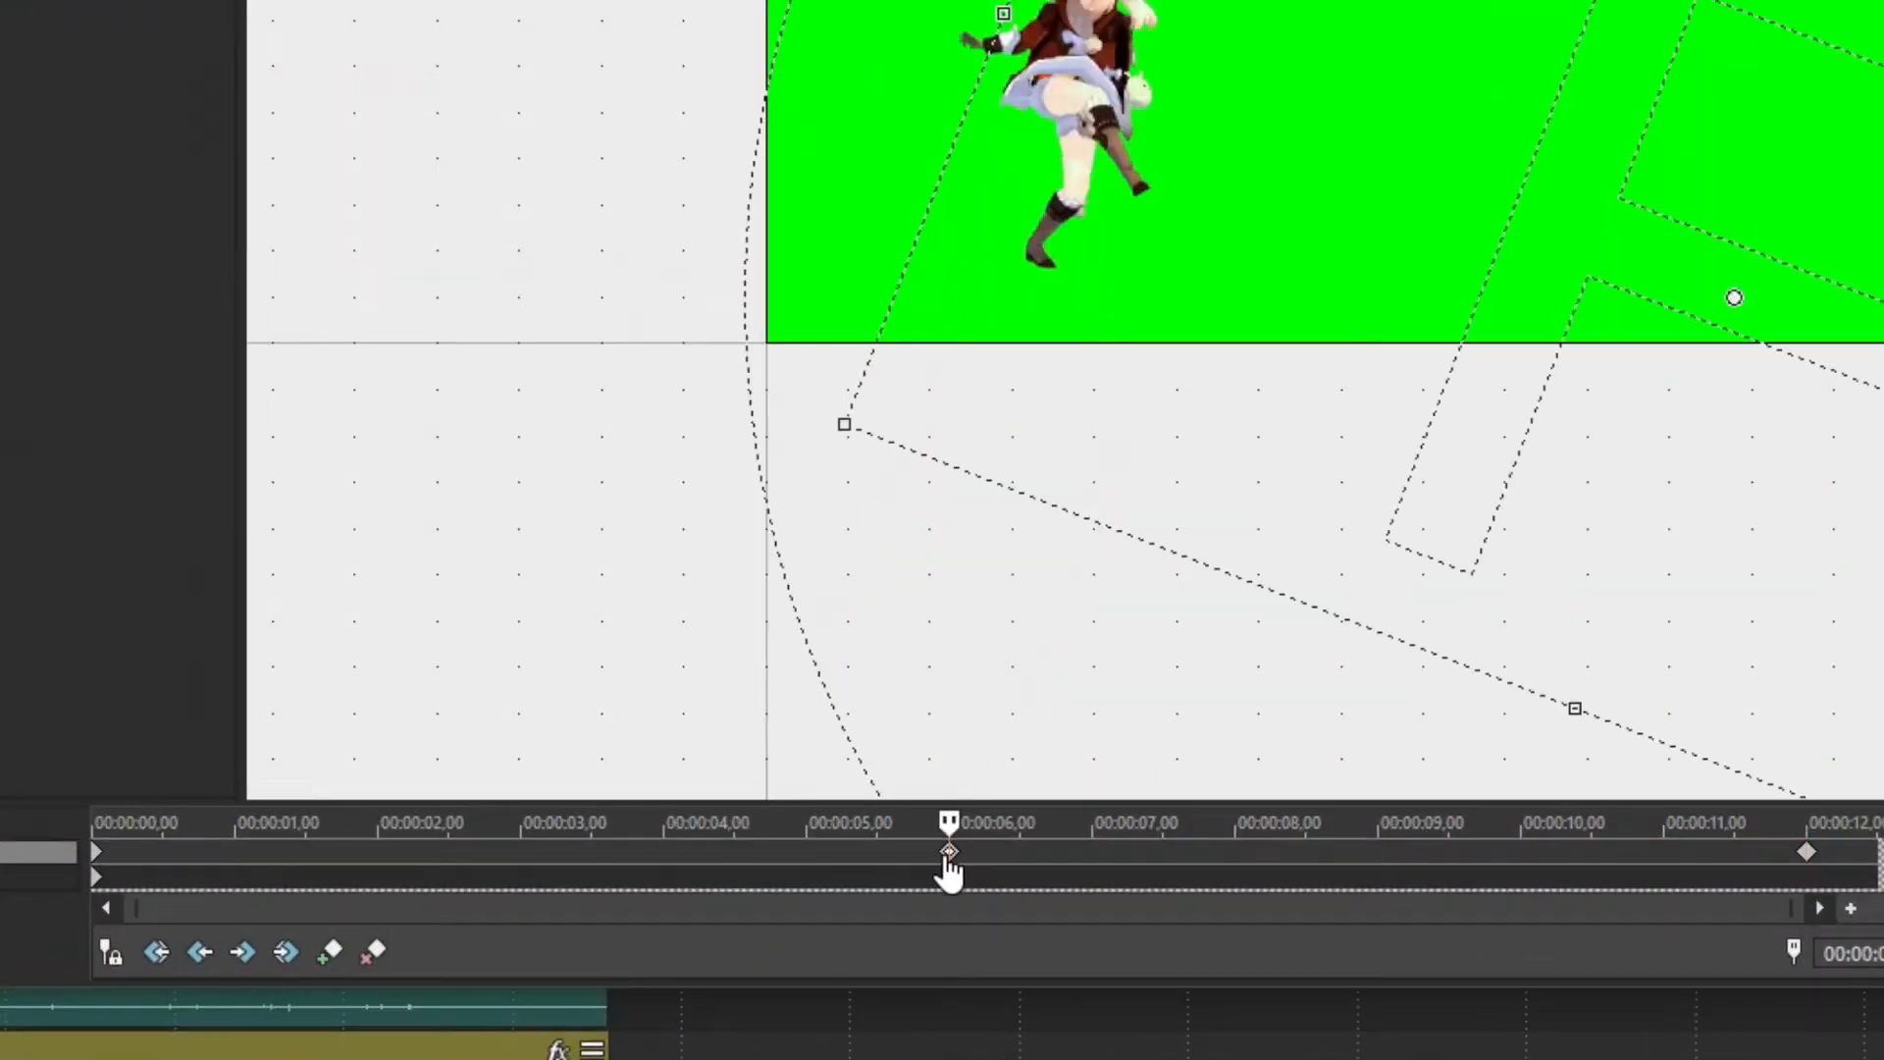
click(1022, 868)
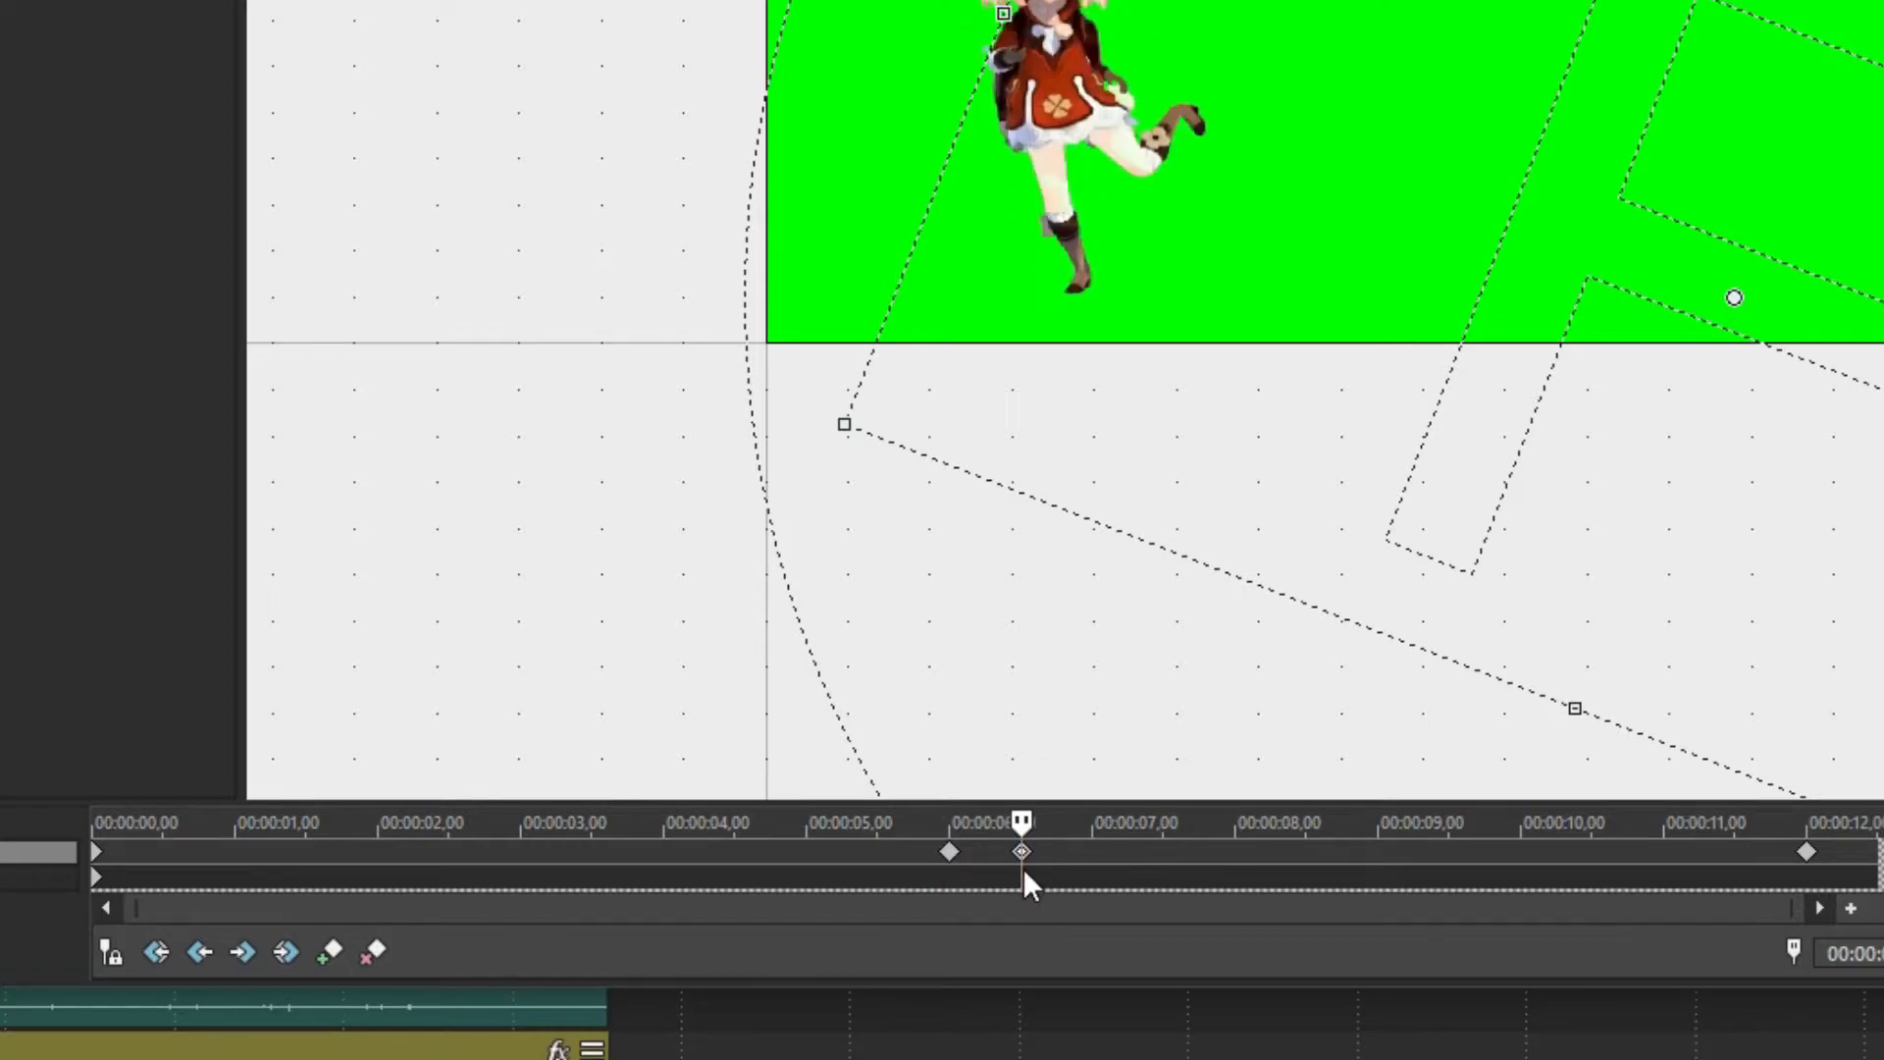
click(1029, 869)
right_click(948, 854)
key(Escape)
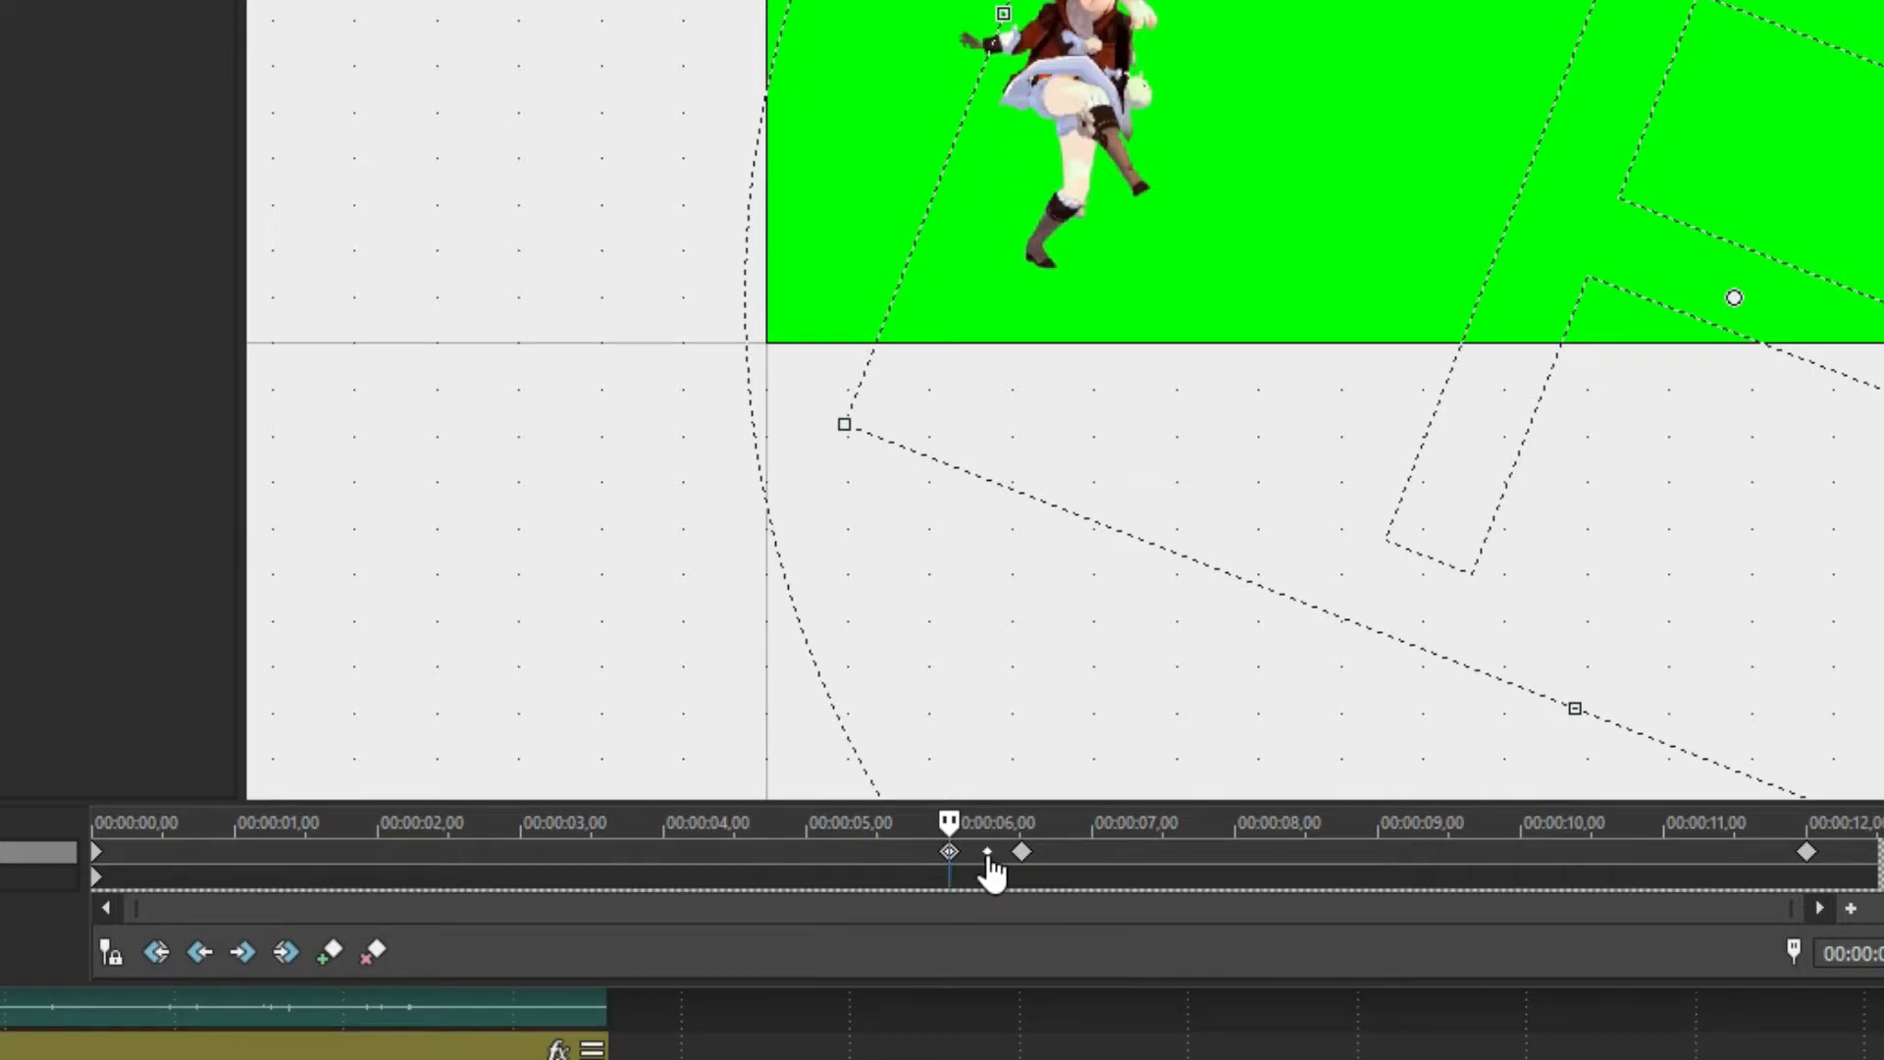
click(1093, 854)
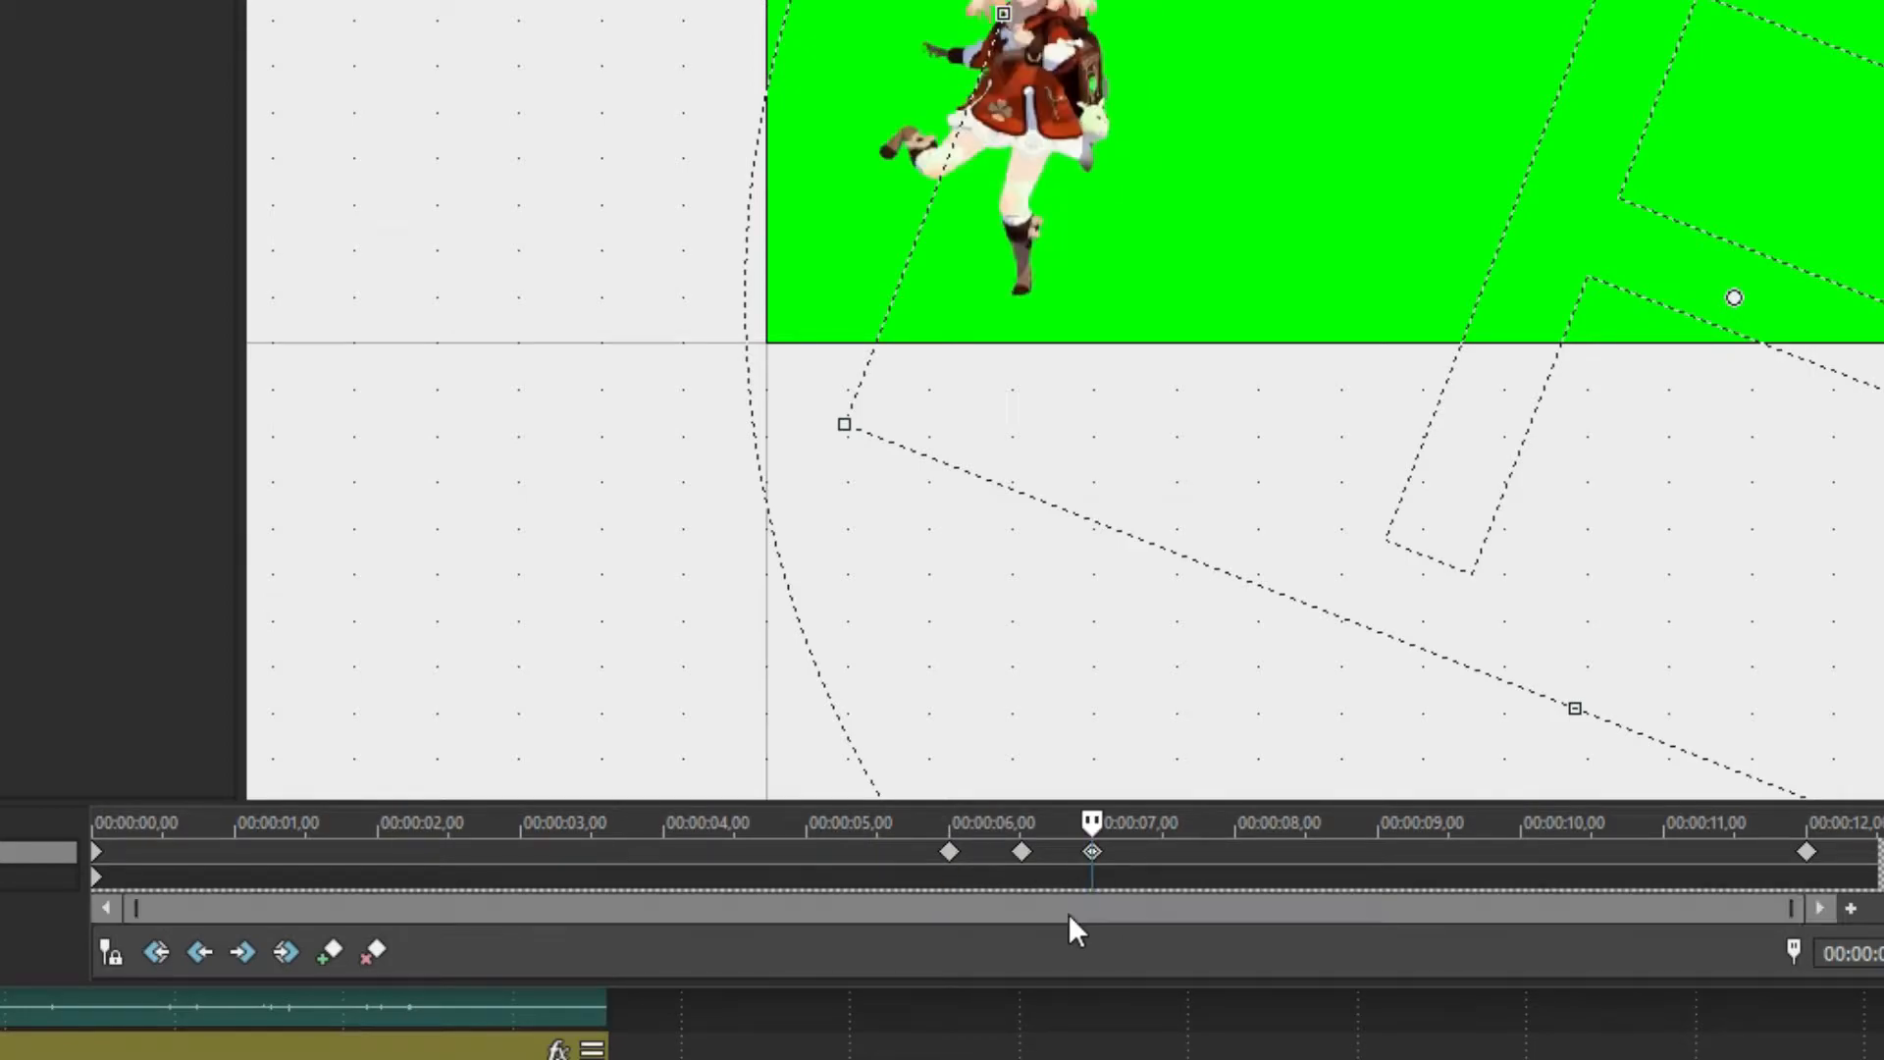
click(1030, 862)
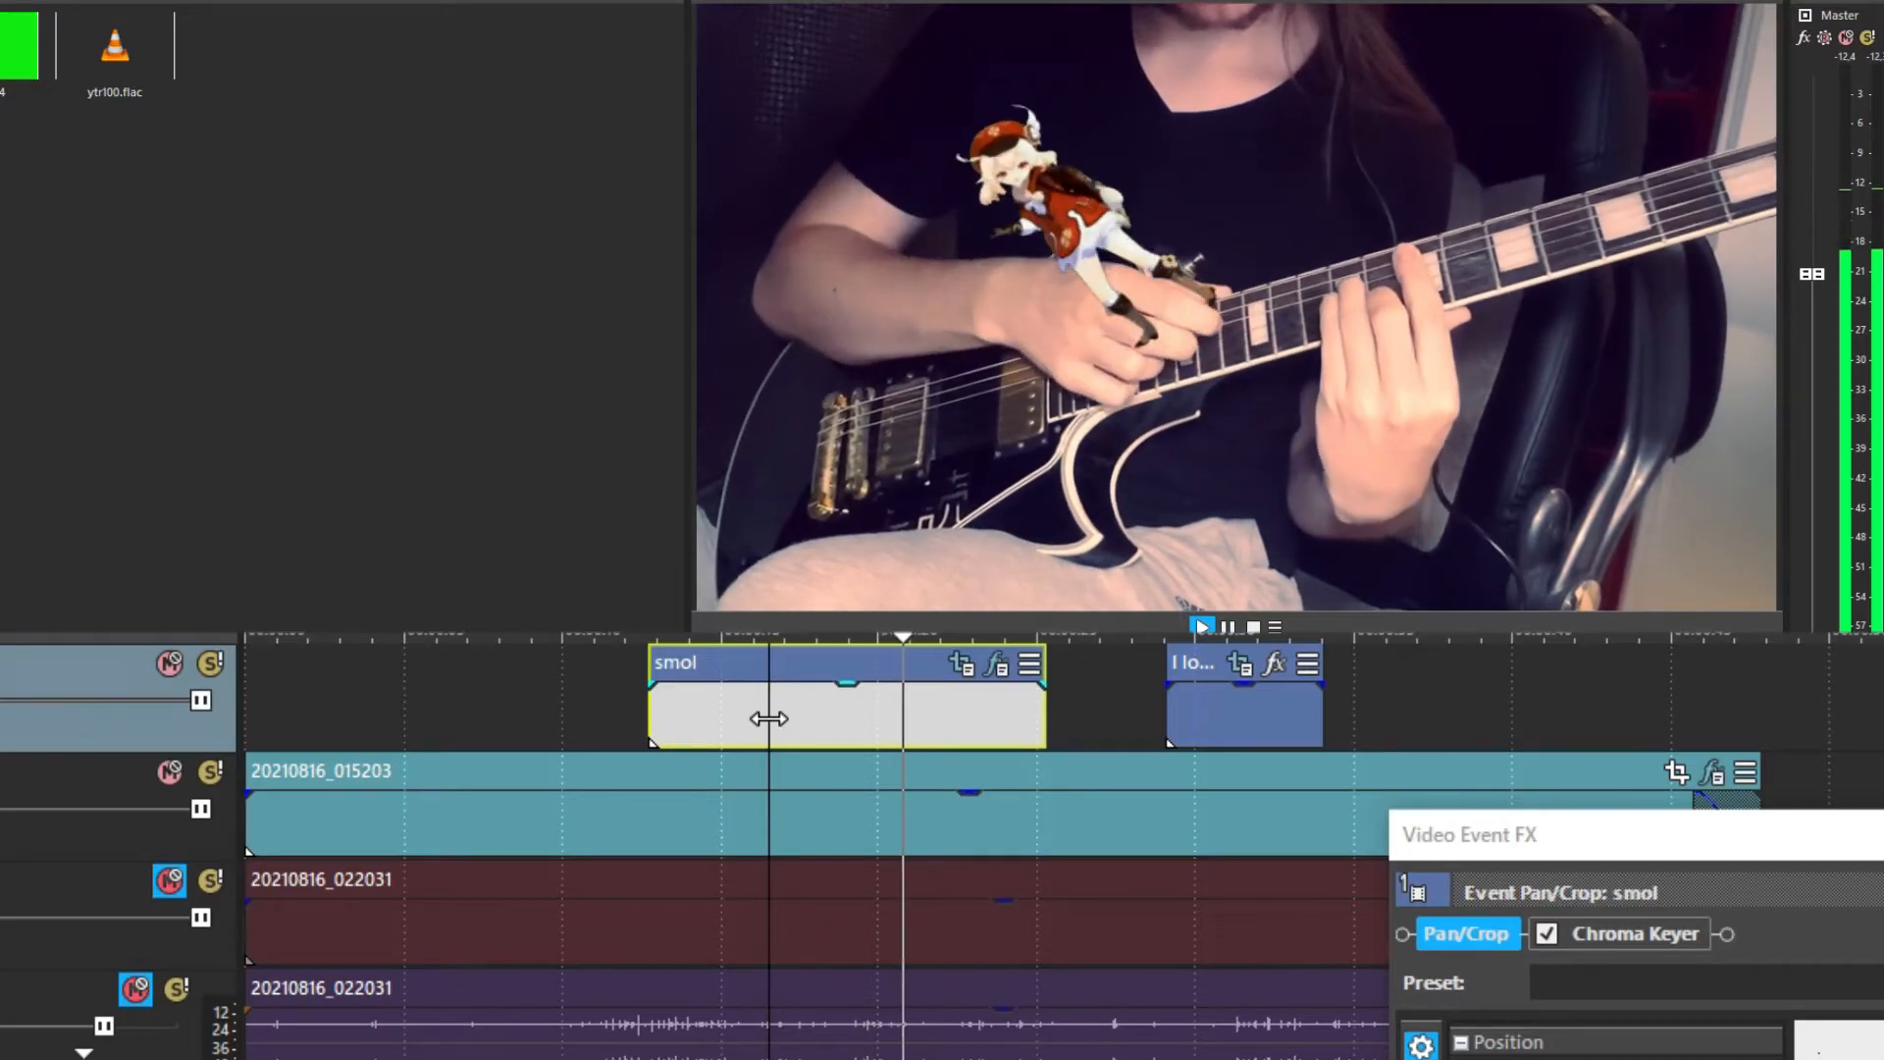
Stop playback and move the guitarist photo clip to start near 0:04
key(space)
drag(1521, 824, 631, 185)
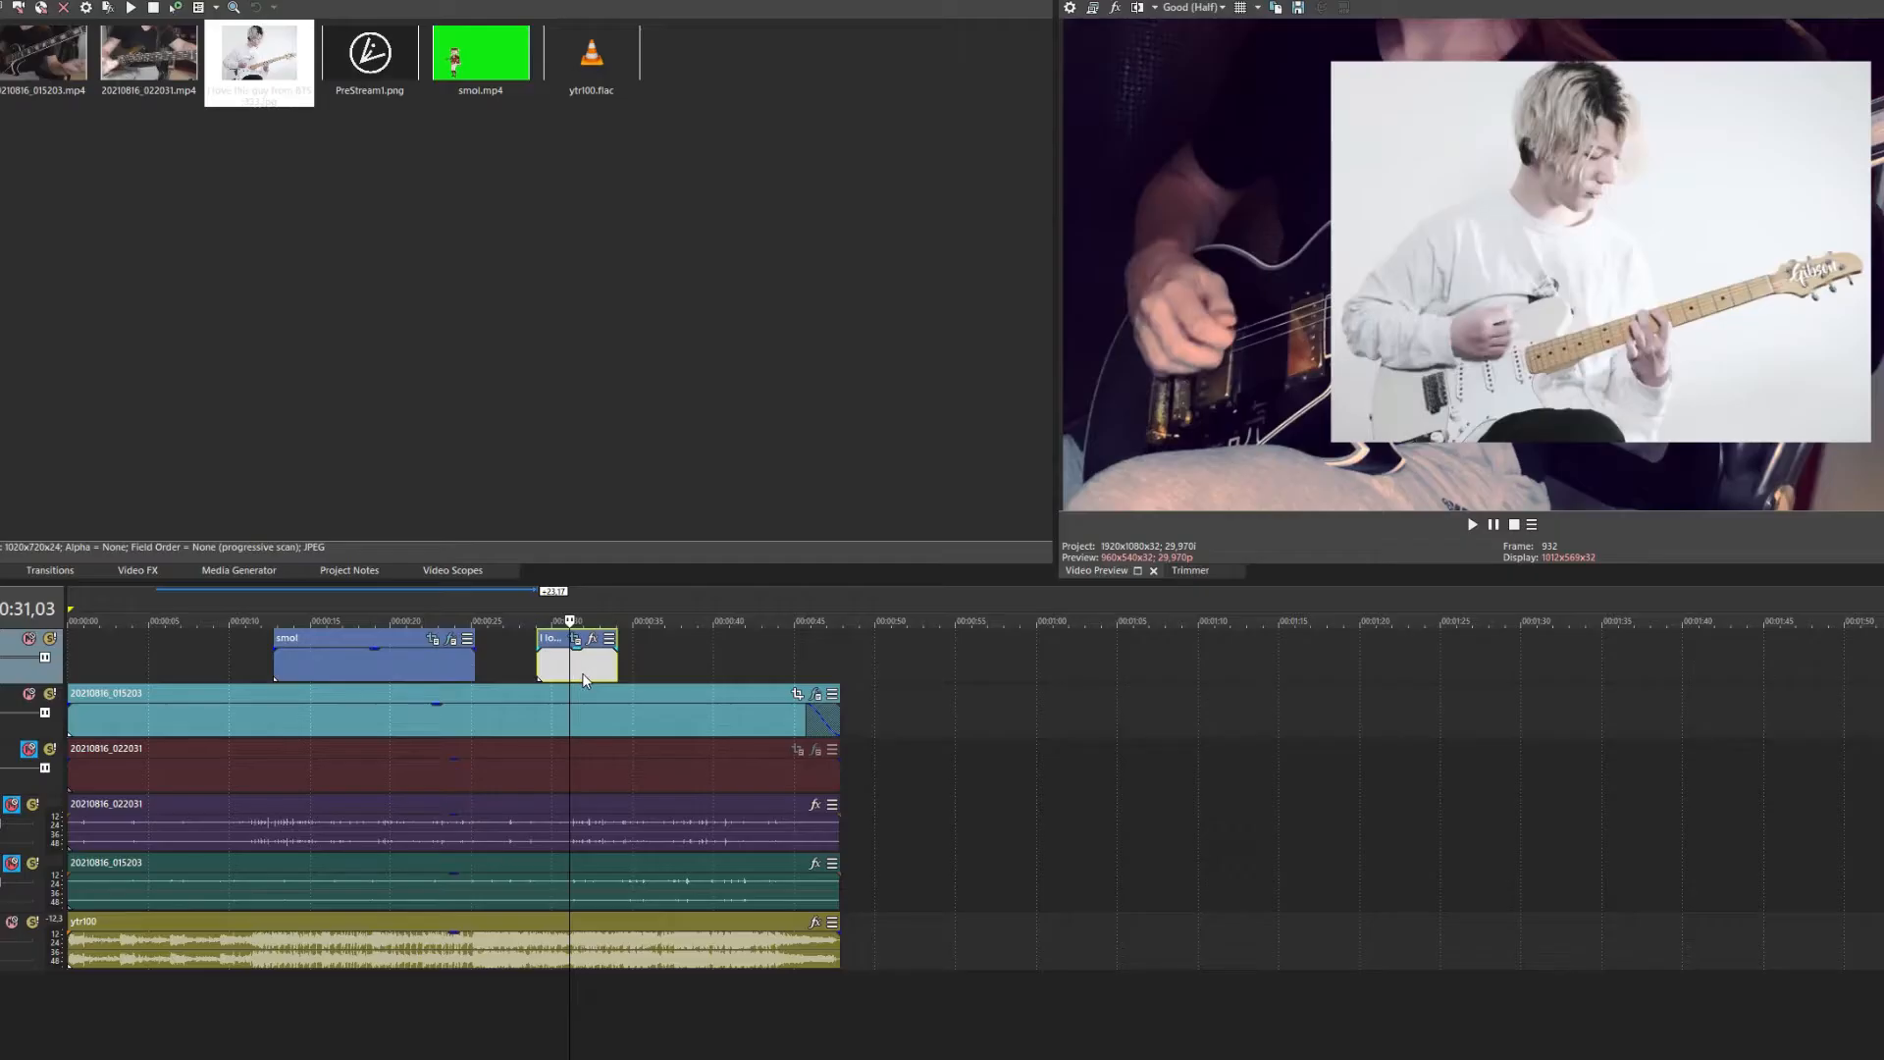
drag(579, 673, 179, 678)
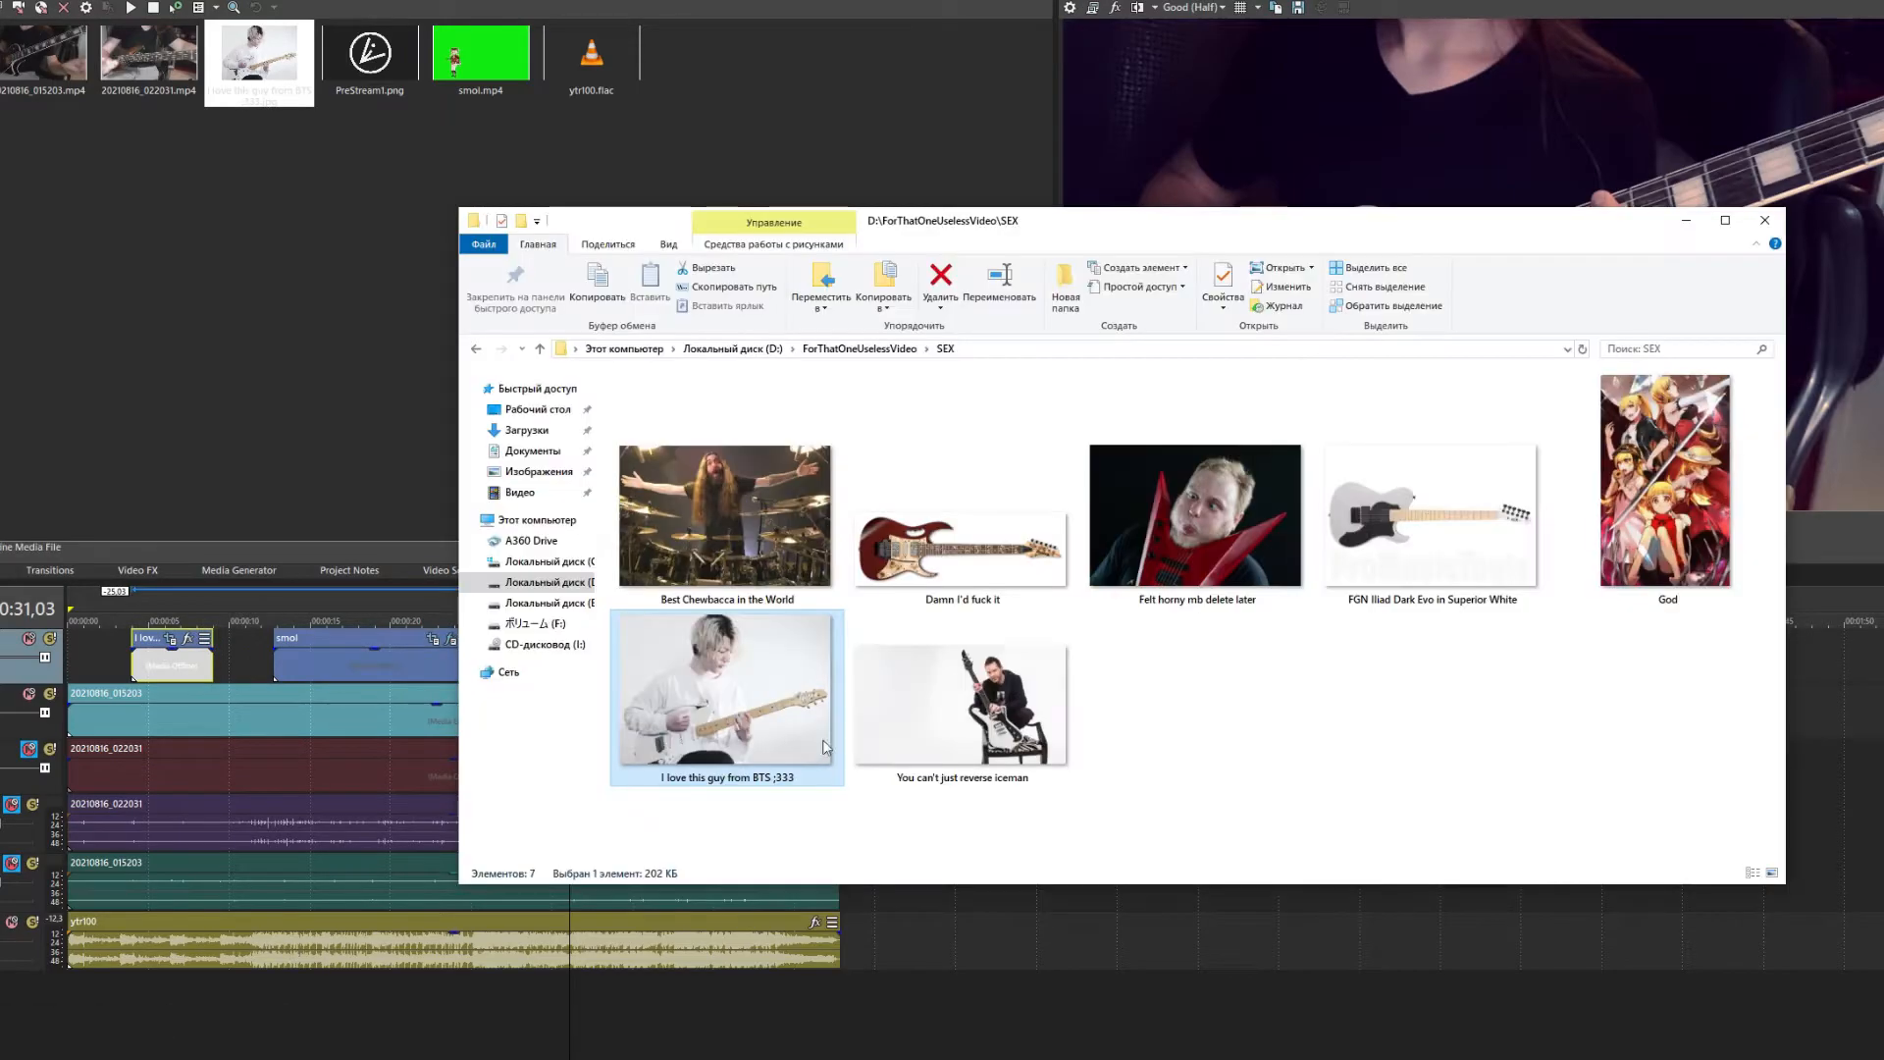
Add WAG.psd from the project folder to the timeline and insert a text media event
key(alt+Up)
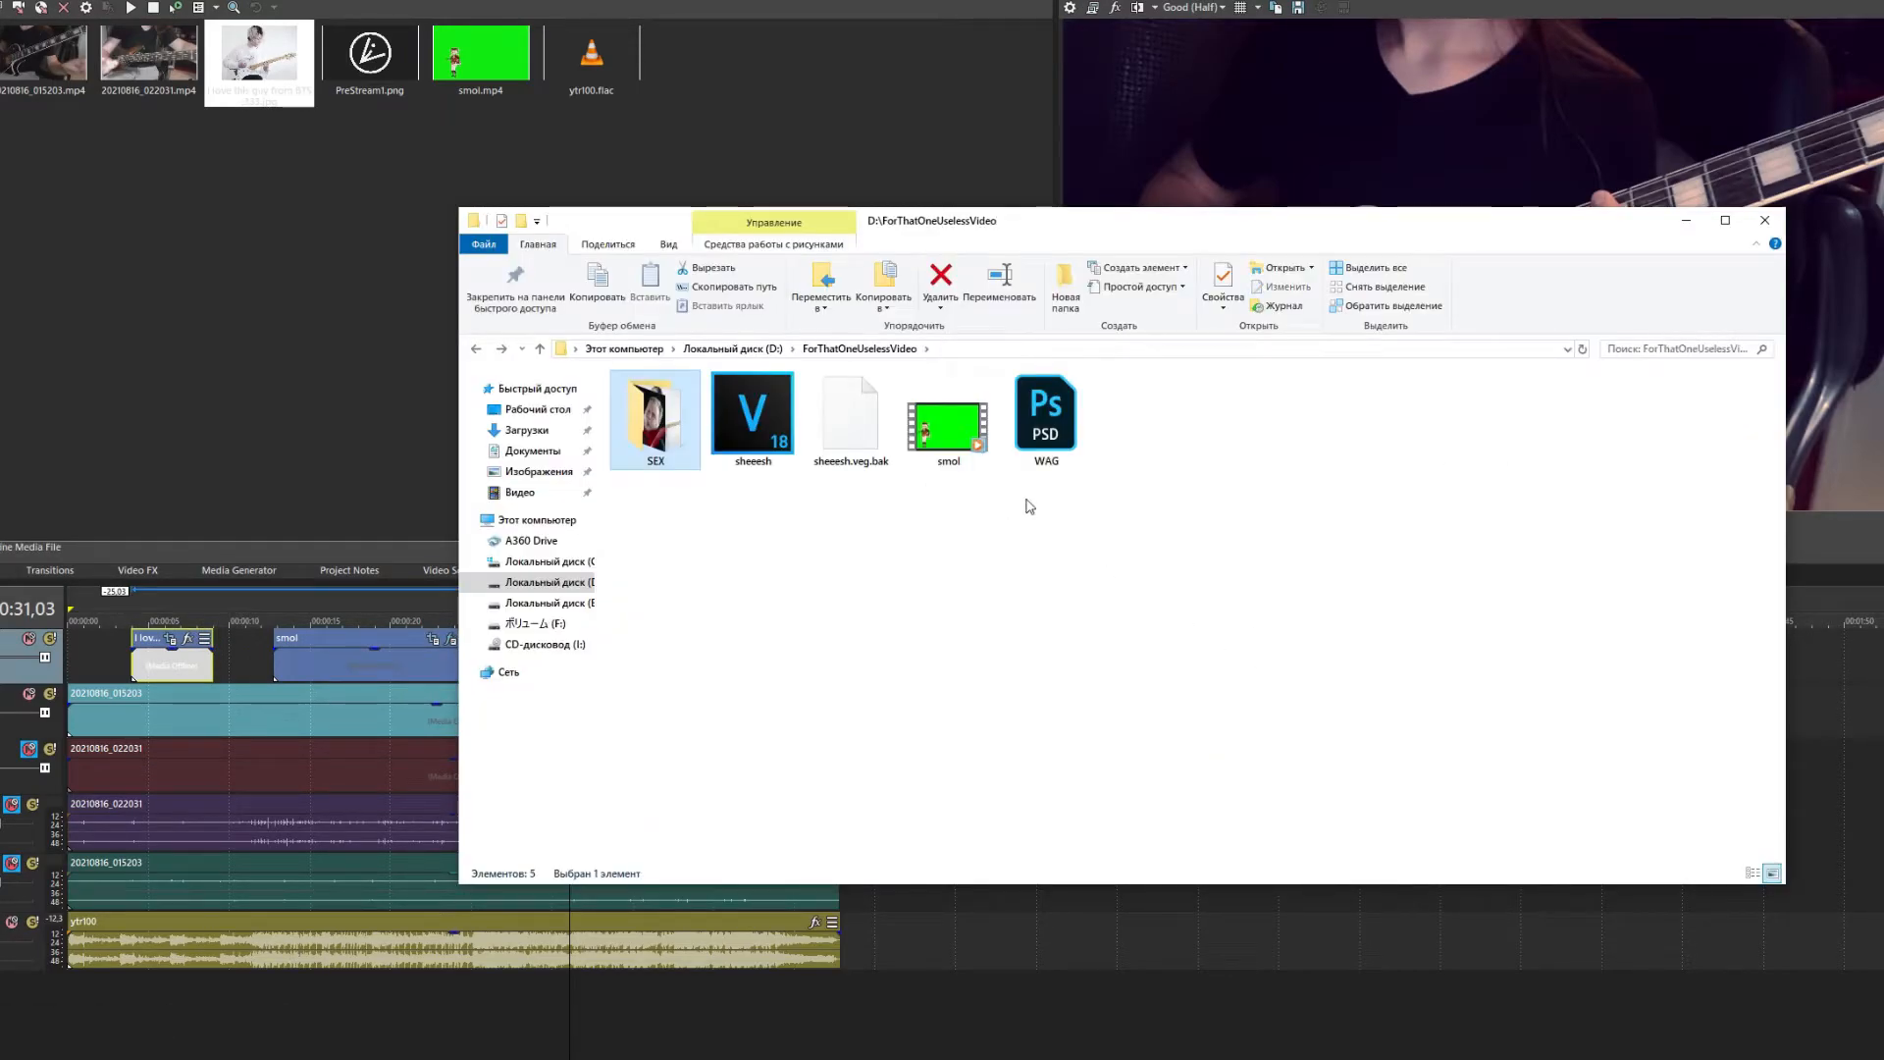
drag(1046, 417, 616, 664)
right_click(681, 666)
click(775, 1009)
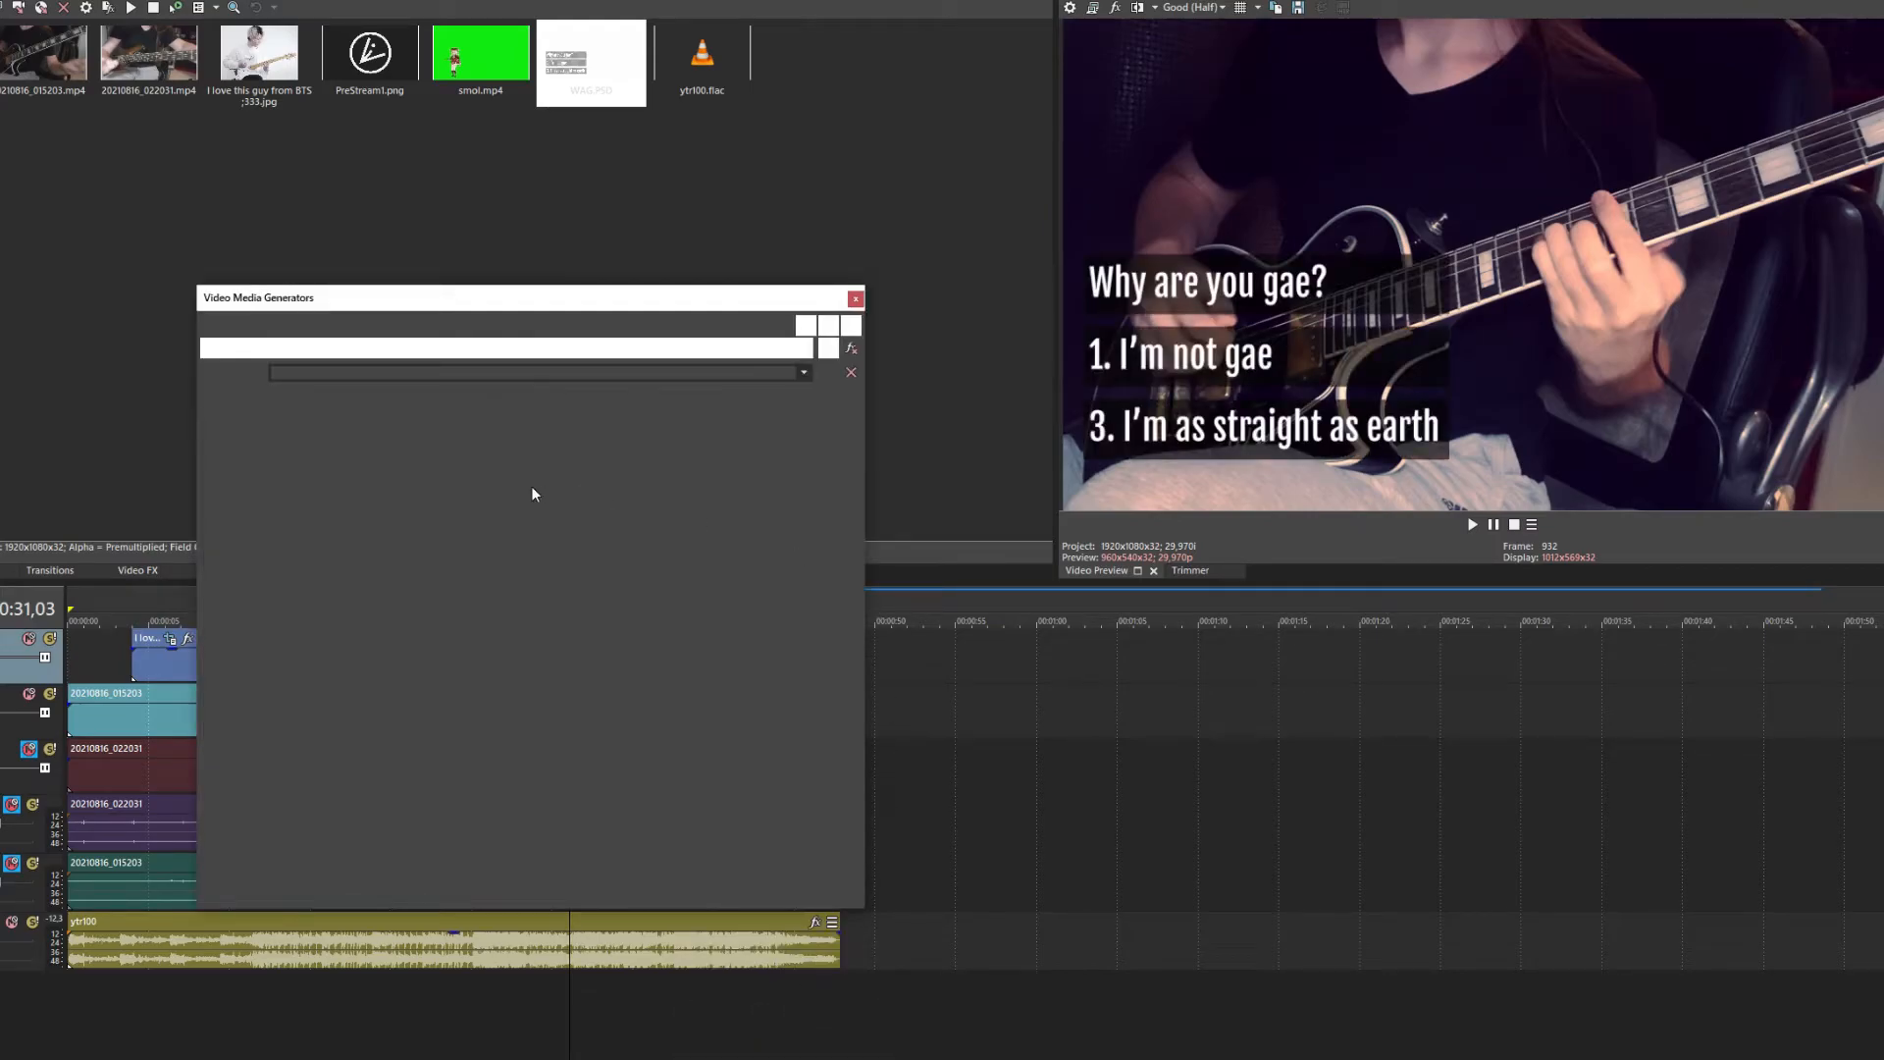
Enter the title text 'I LOVE 80085' and open WAG.psd's Pan/Crop editor
text(I LOVE B)
key(BackSpace)
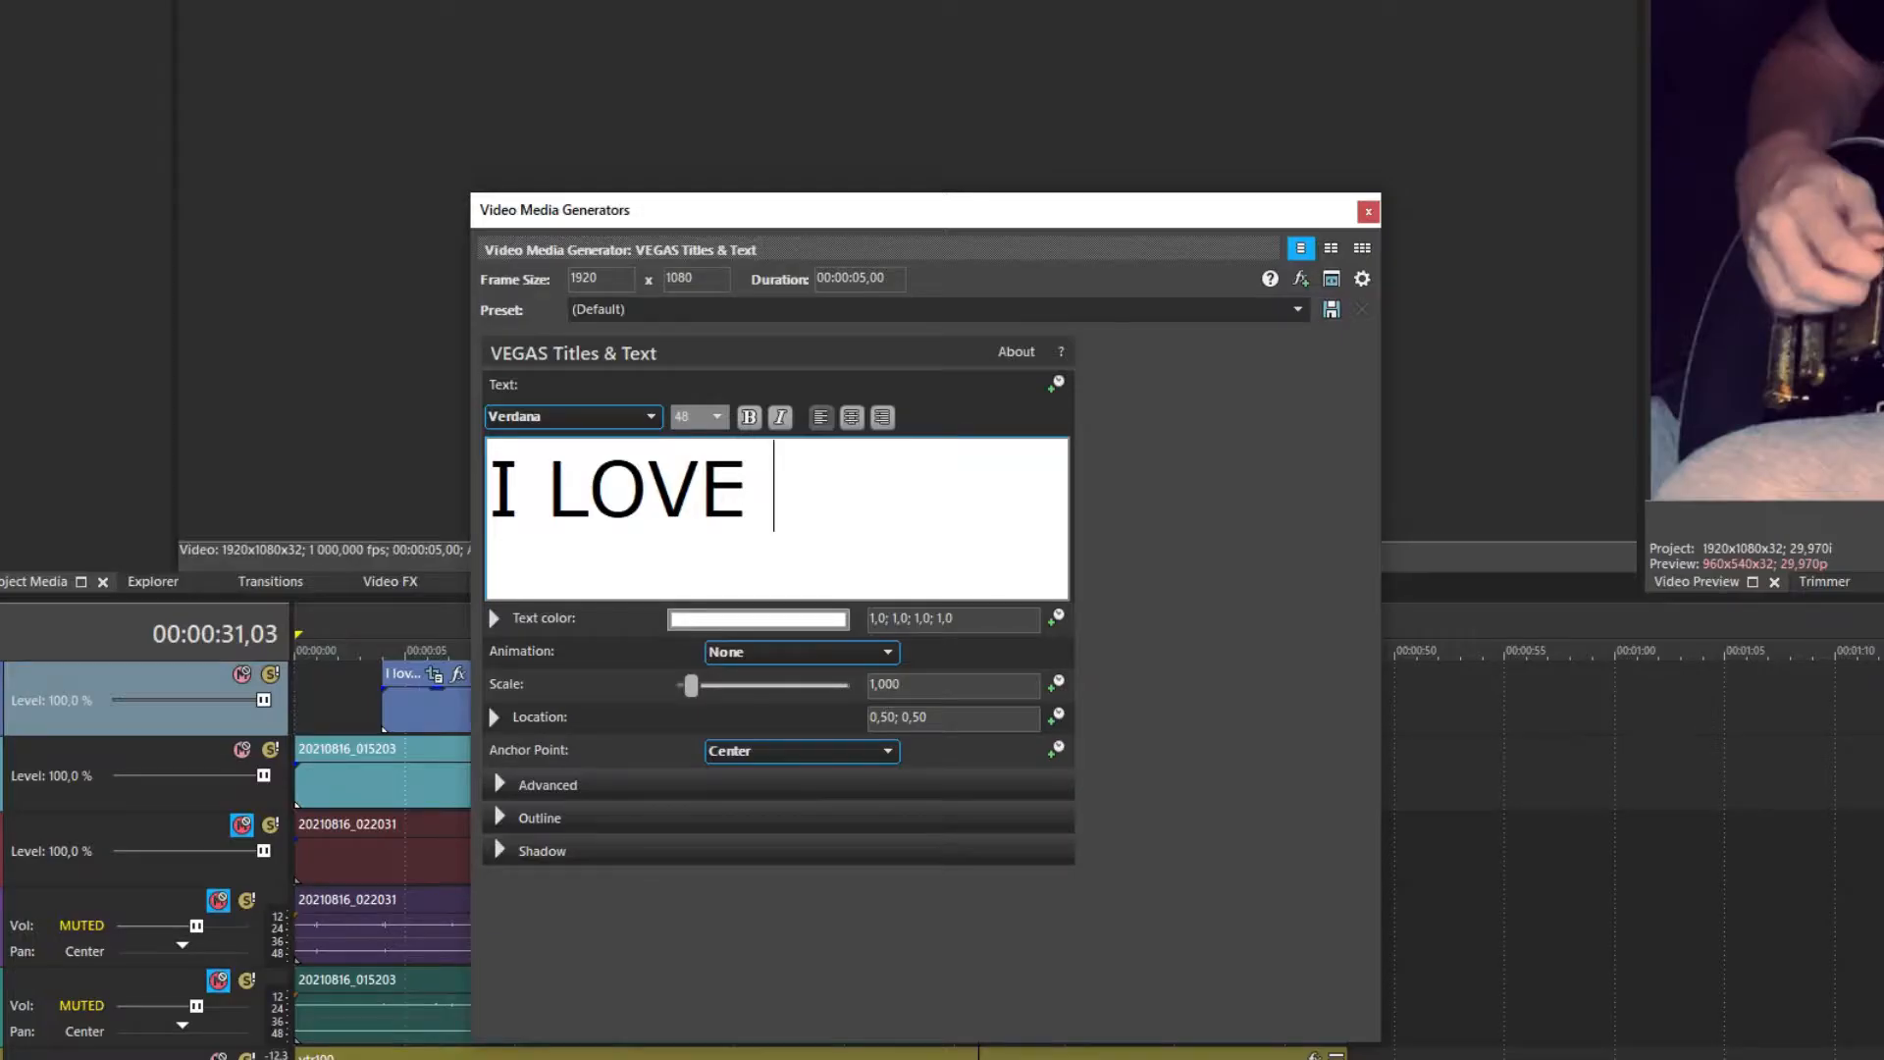
text(800)
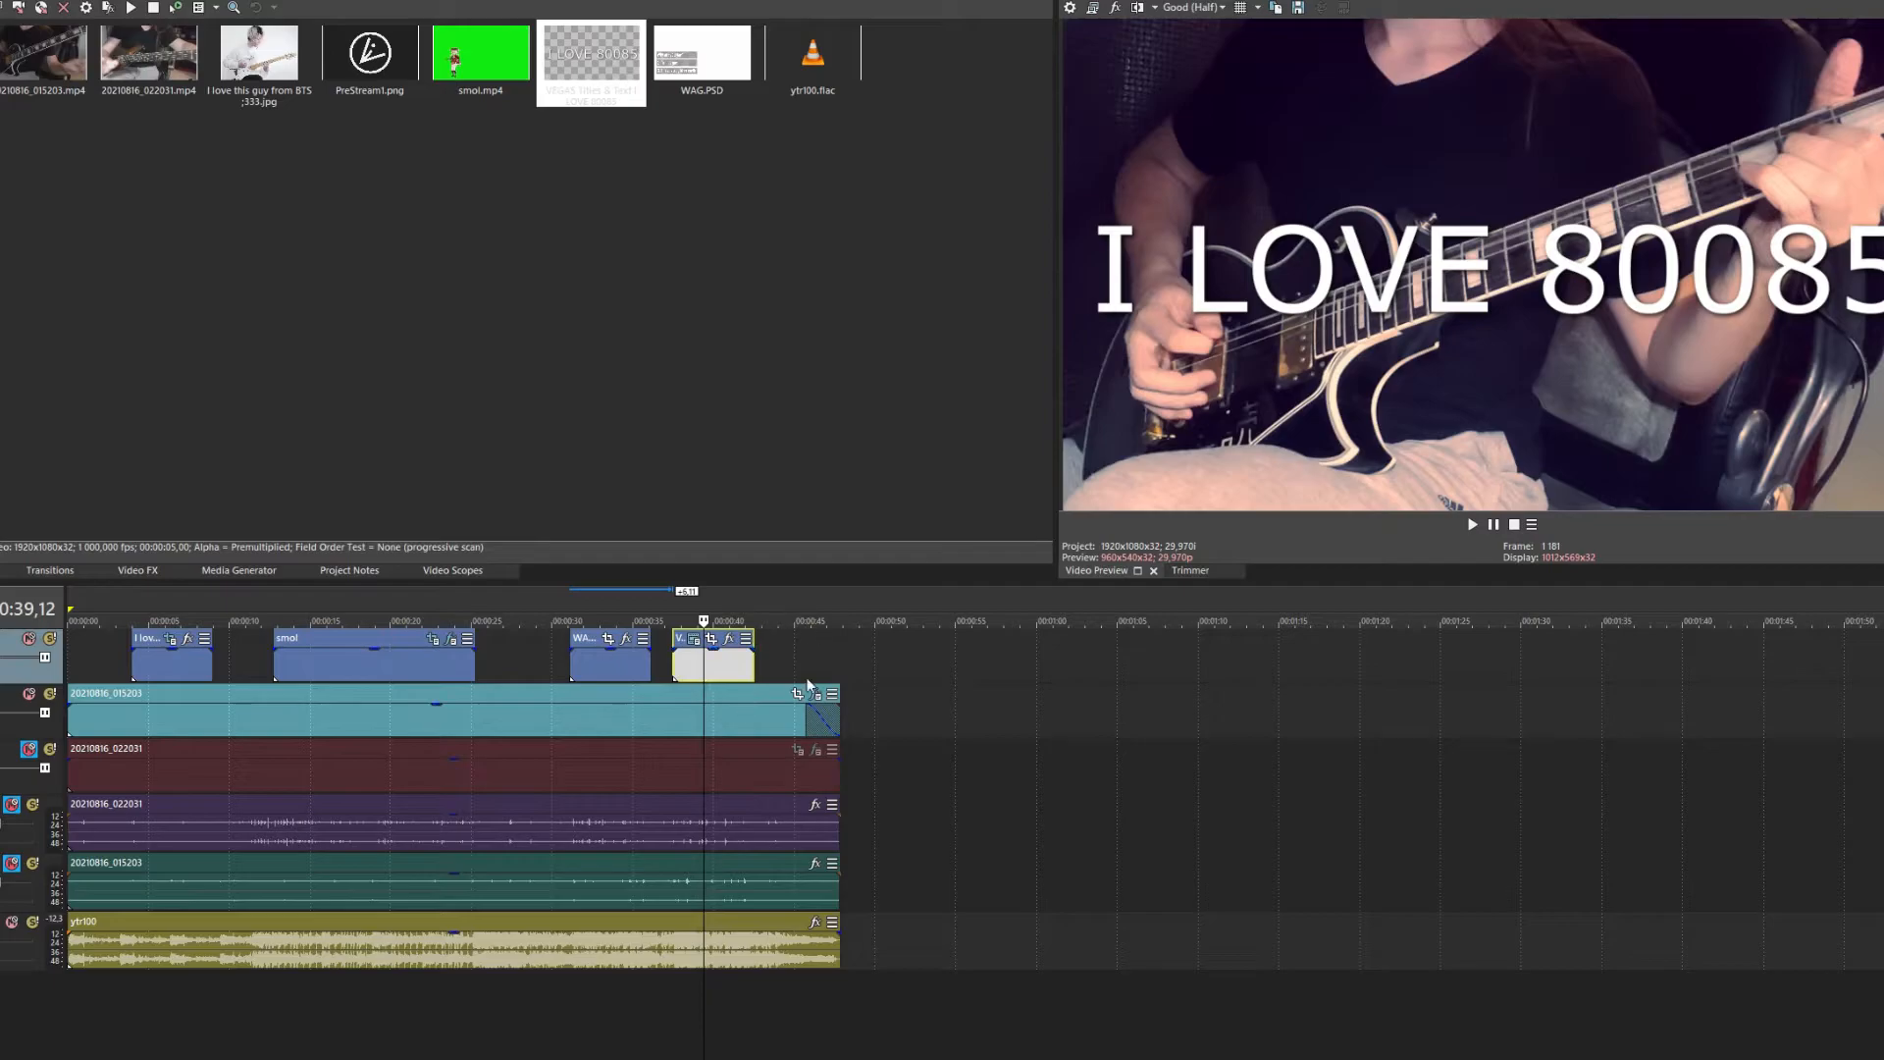
click(712, 641)
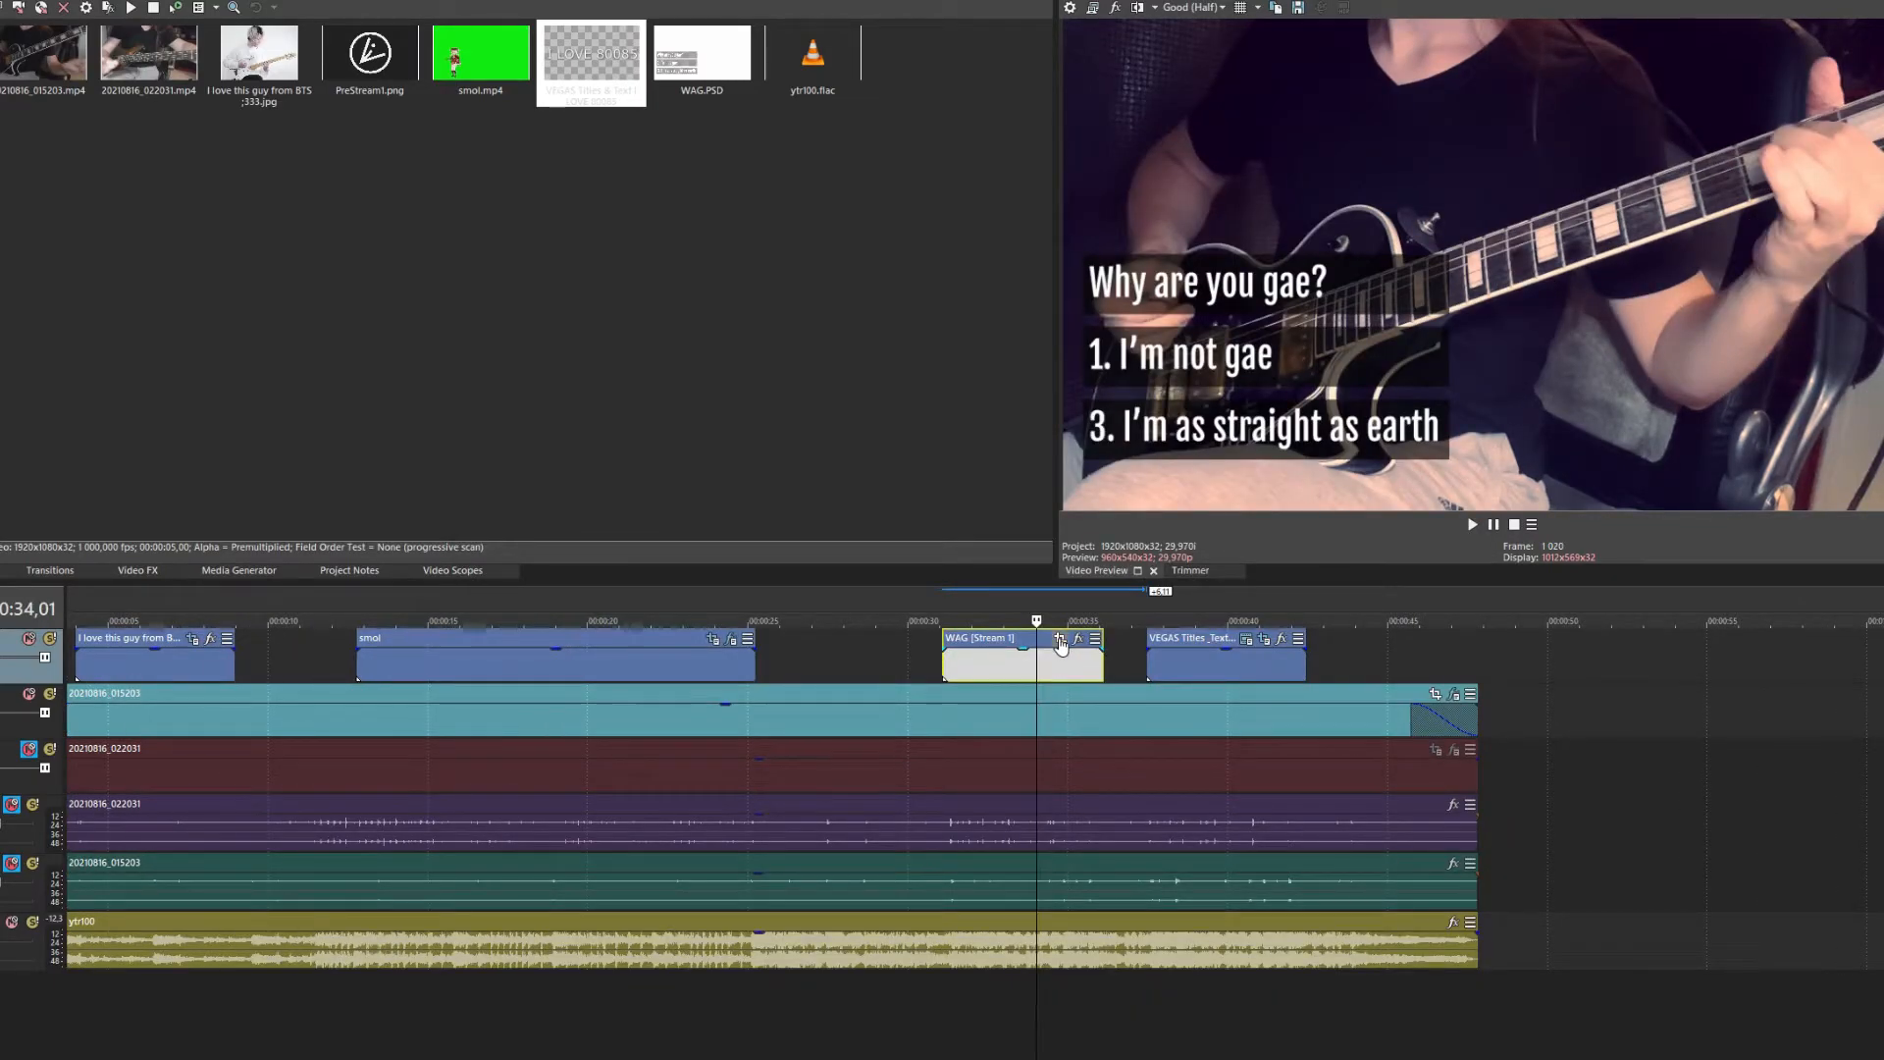
click(1060, 639)
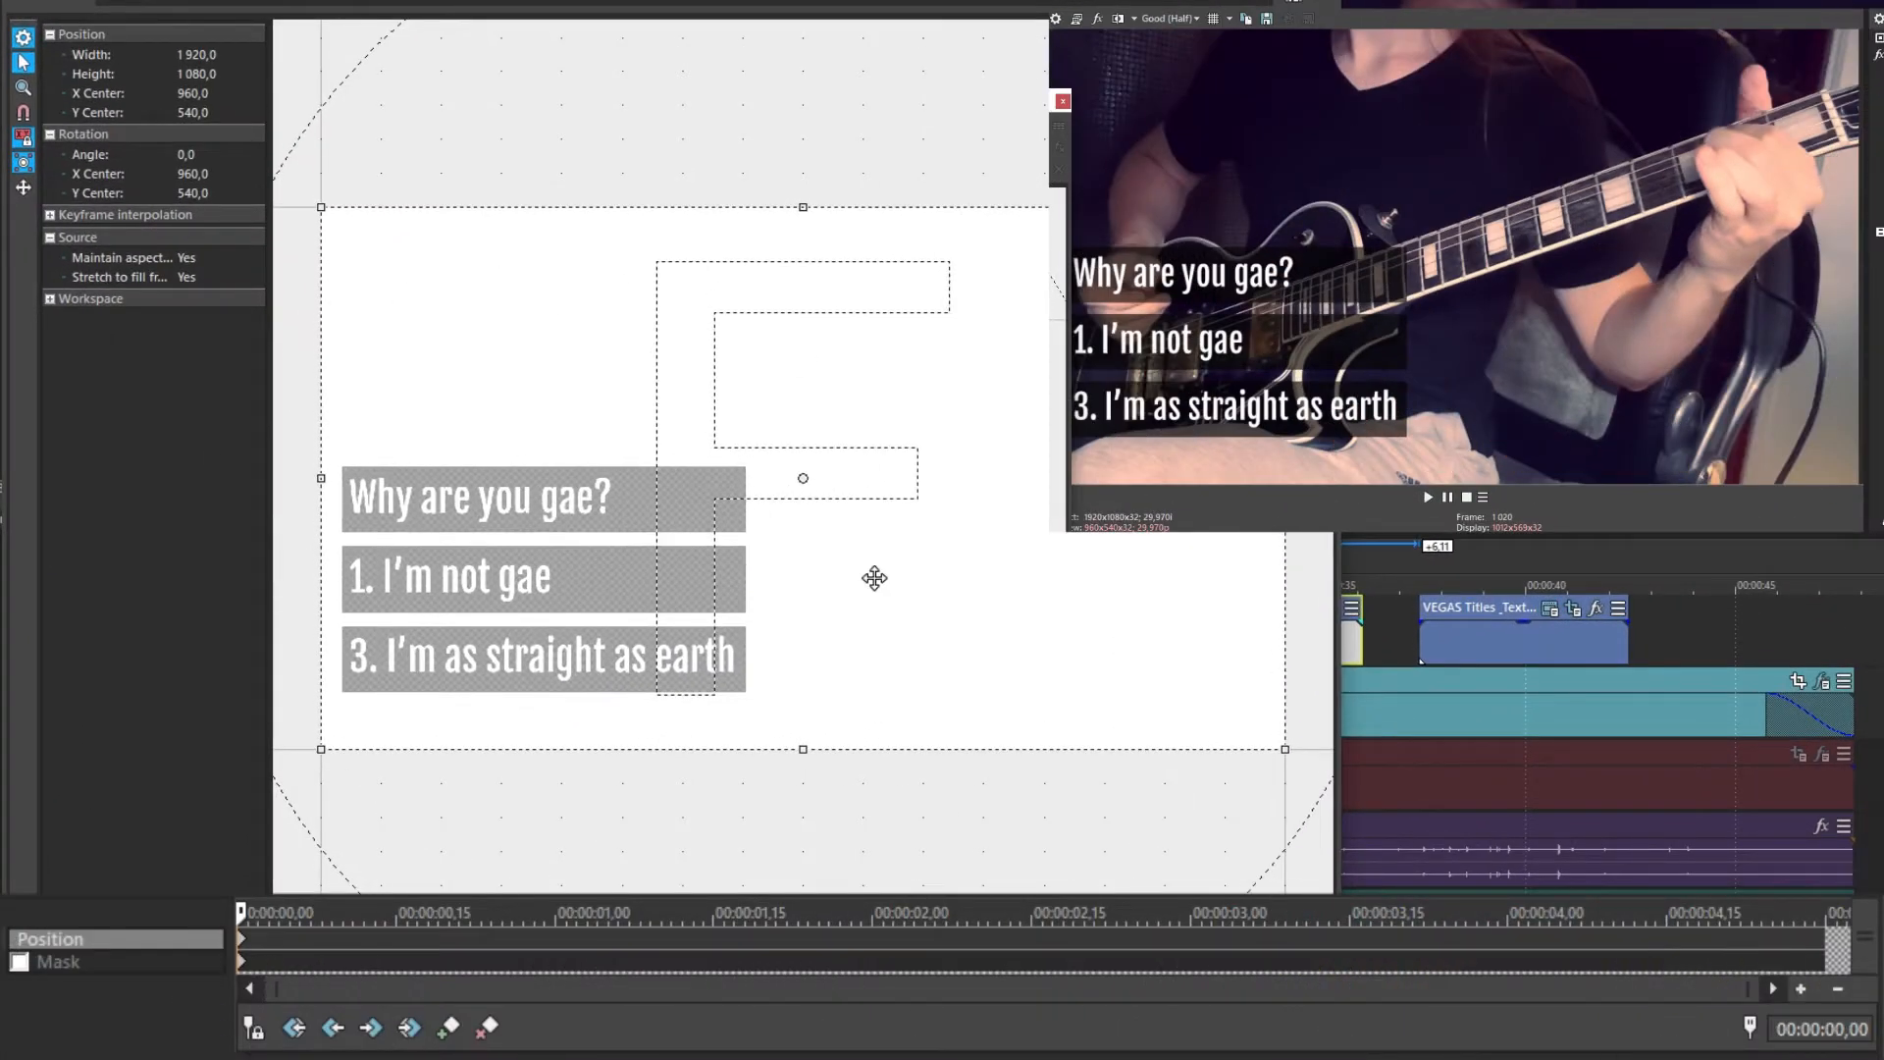
Mask the WAG clip with a rectangle so only 'Why are you gae?' shows
click(20, 962)
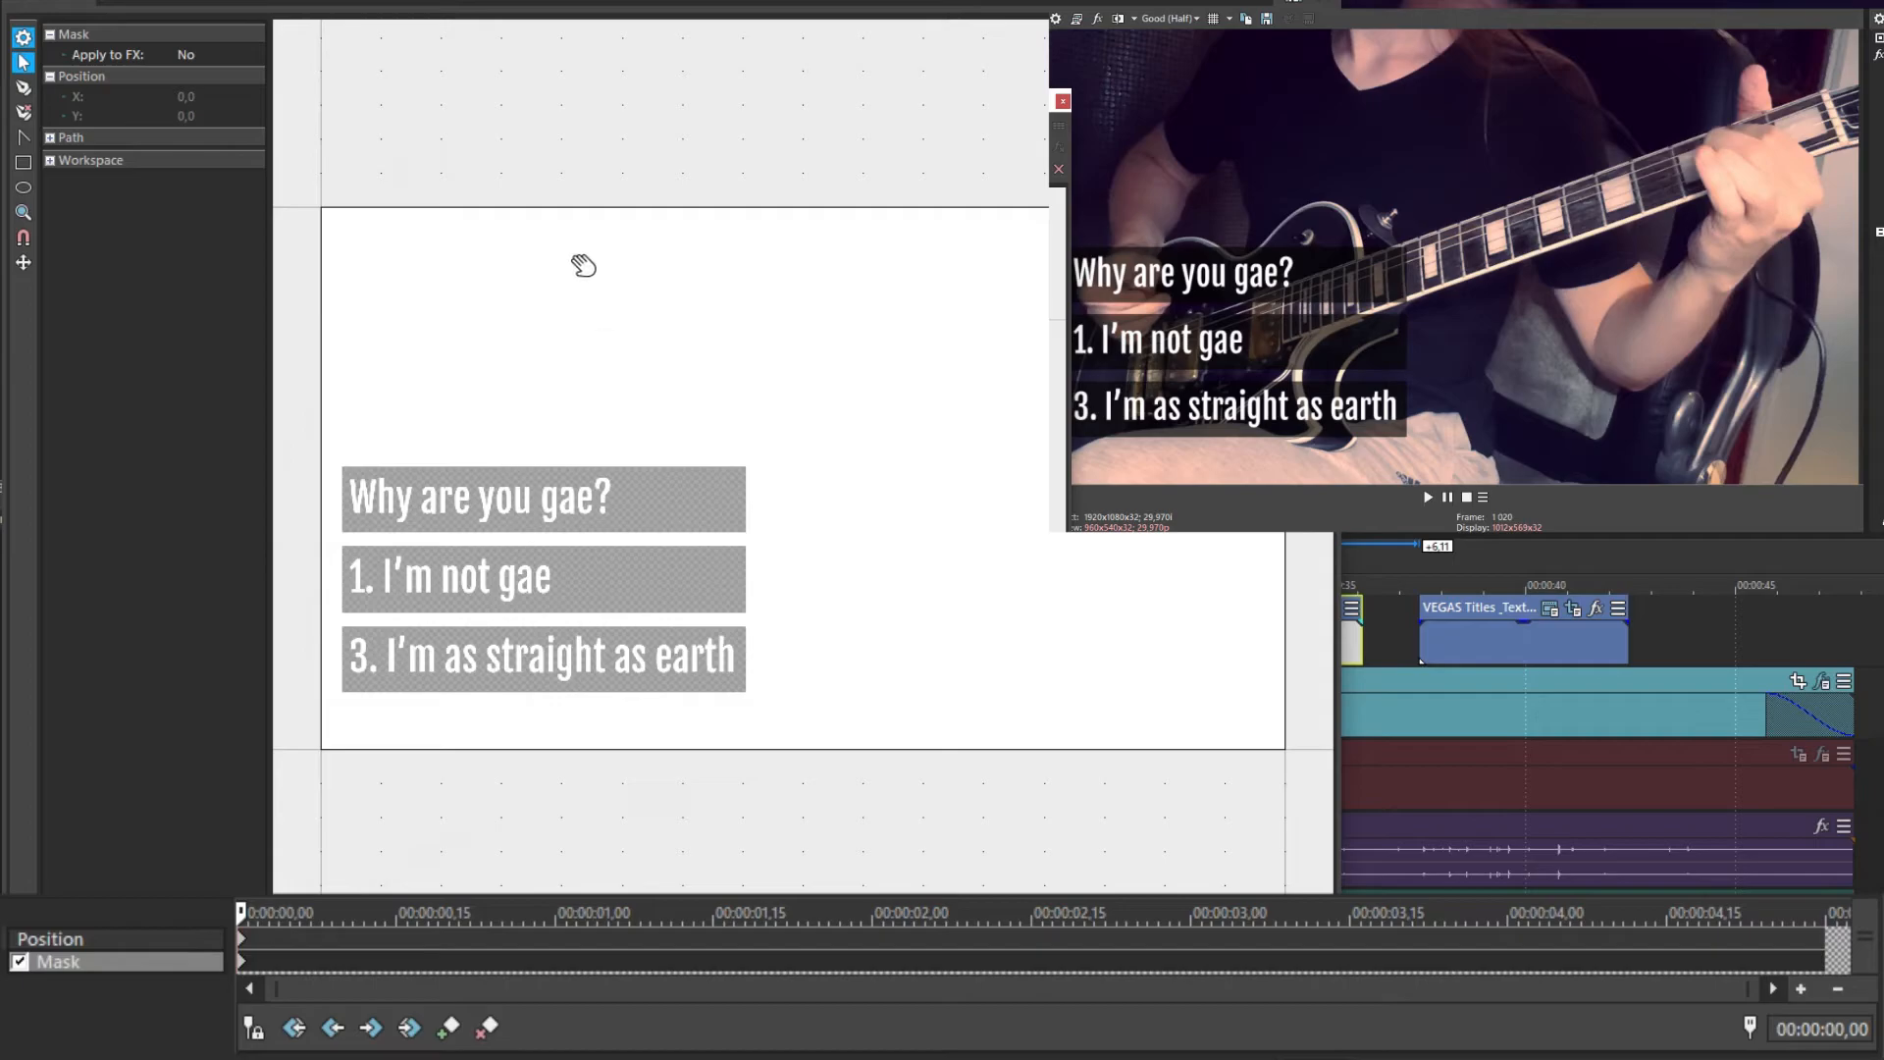
click(23, 162)
drag(283, 417, 750, 539)
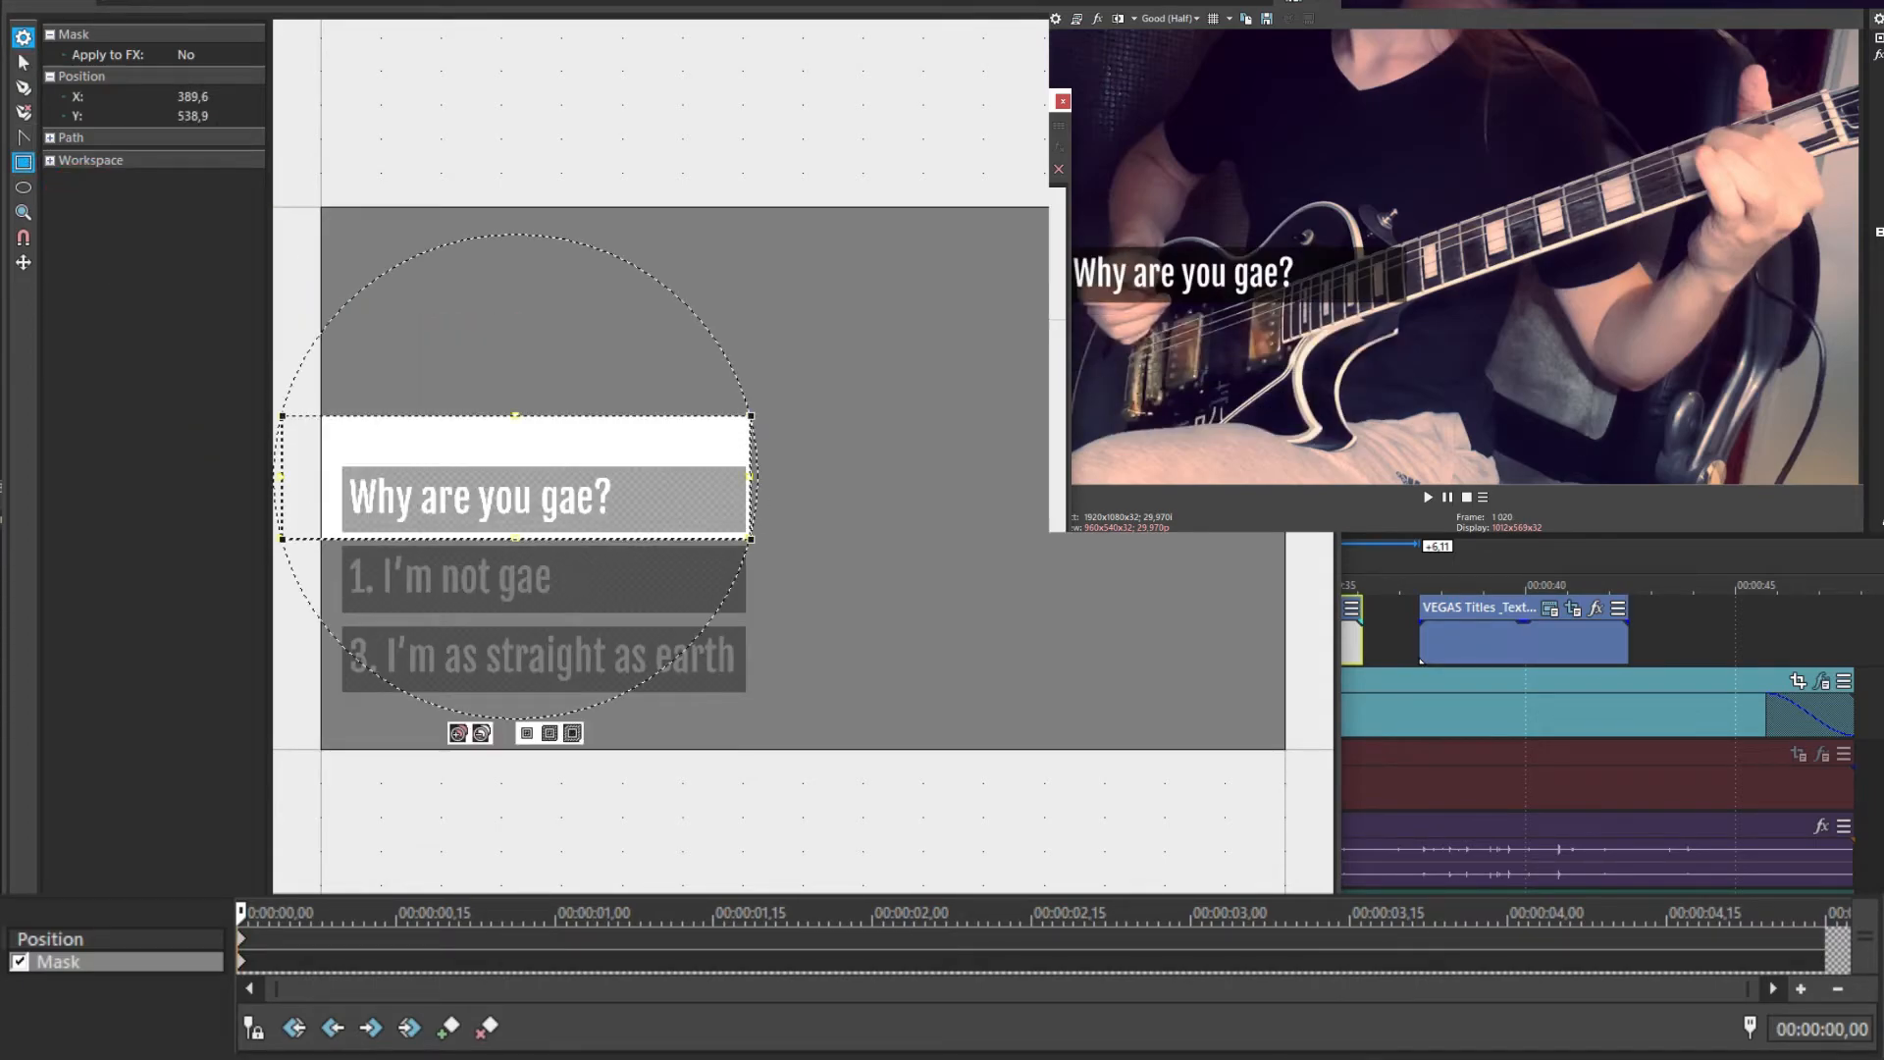
click(1062, 101)
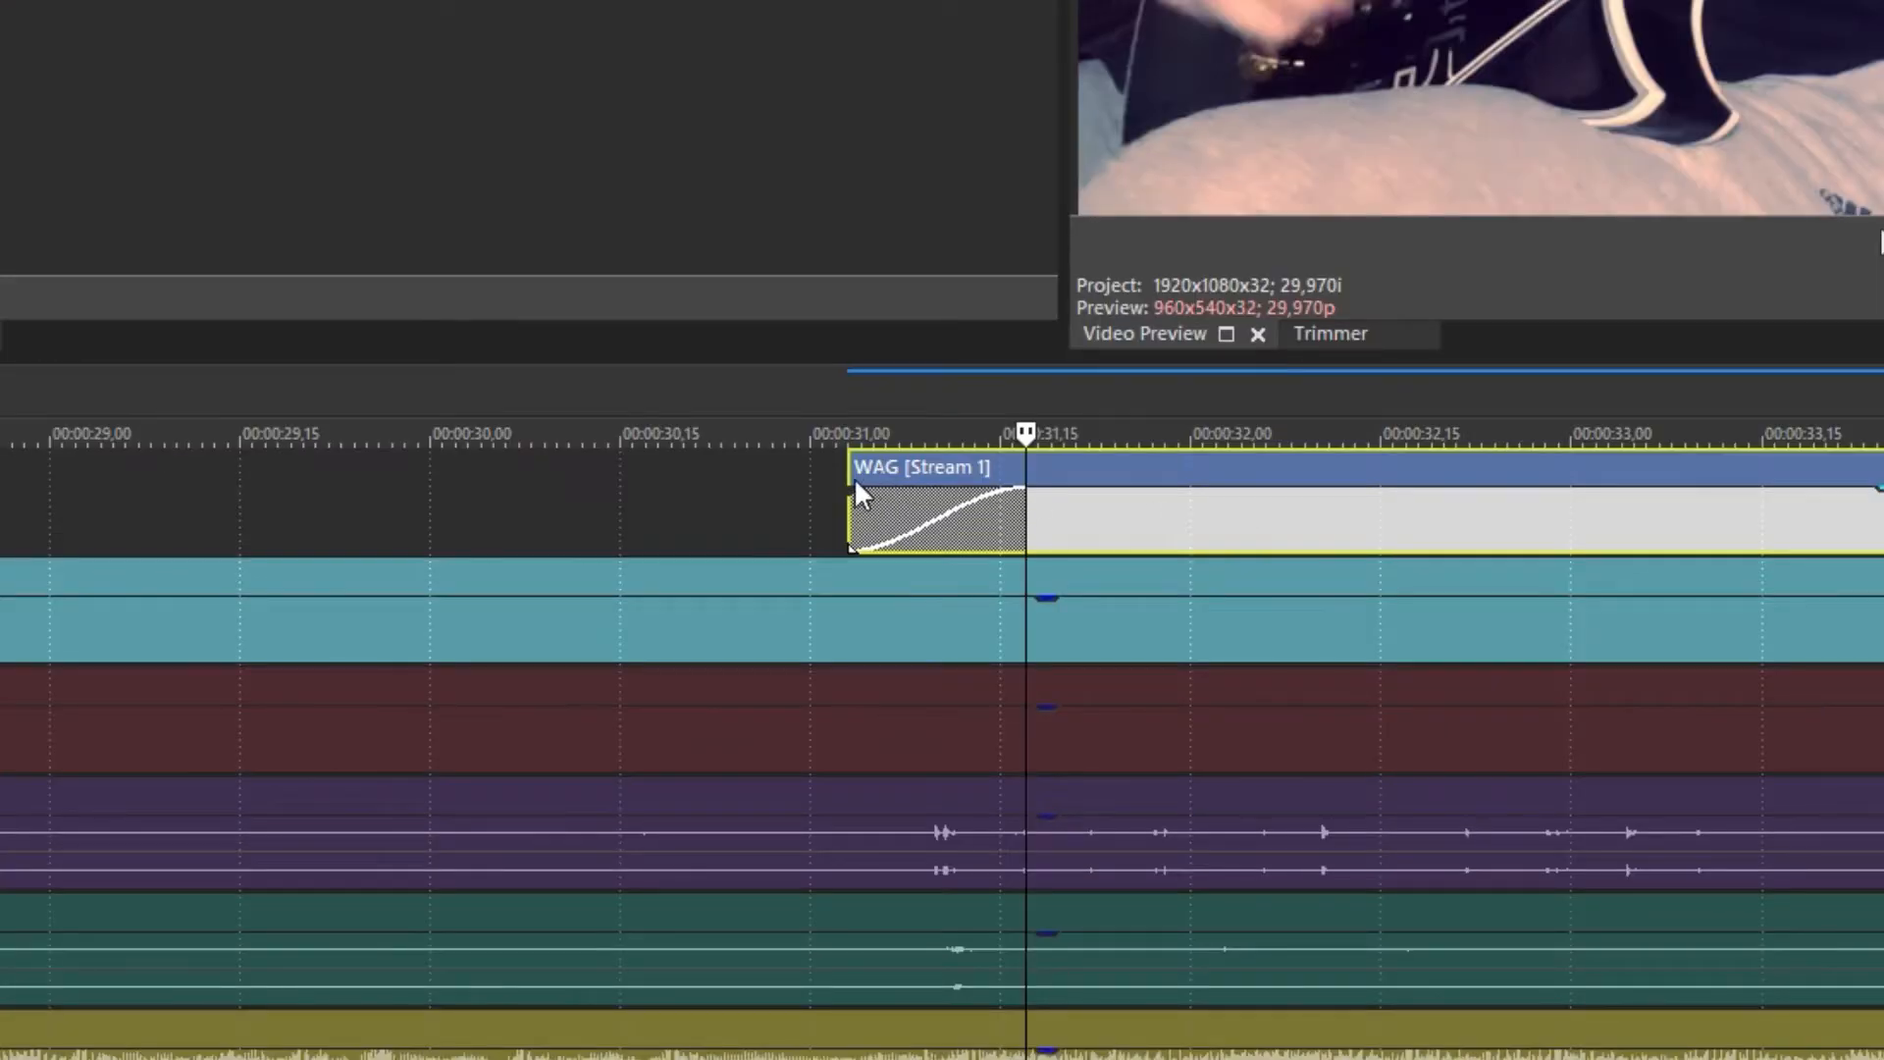
Replace the WAG event's fade-in with the default Linear Wipe transition
mouse_move(888, 488)
mouse_down()
mouse_move(889, 506)
mouse_move(887, 451)
mouse_up()
drag(1023, 488, 863, 495)
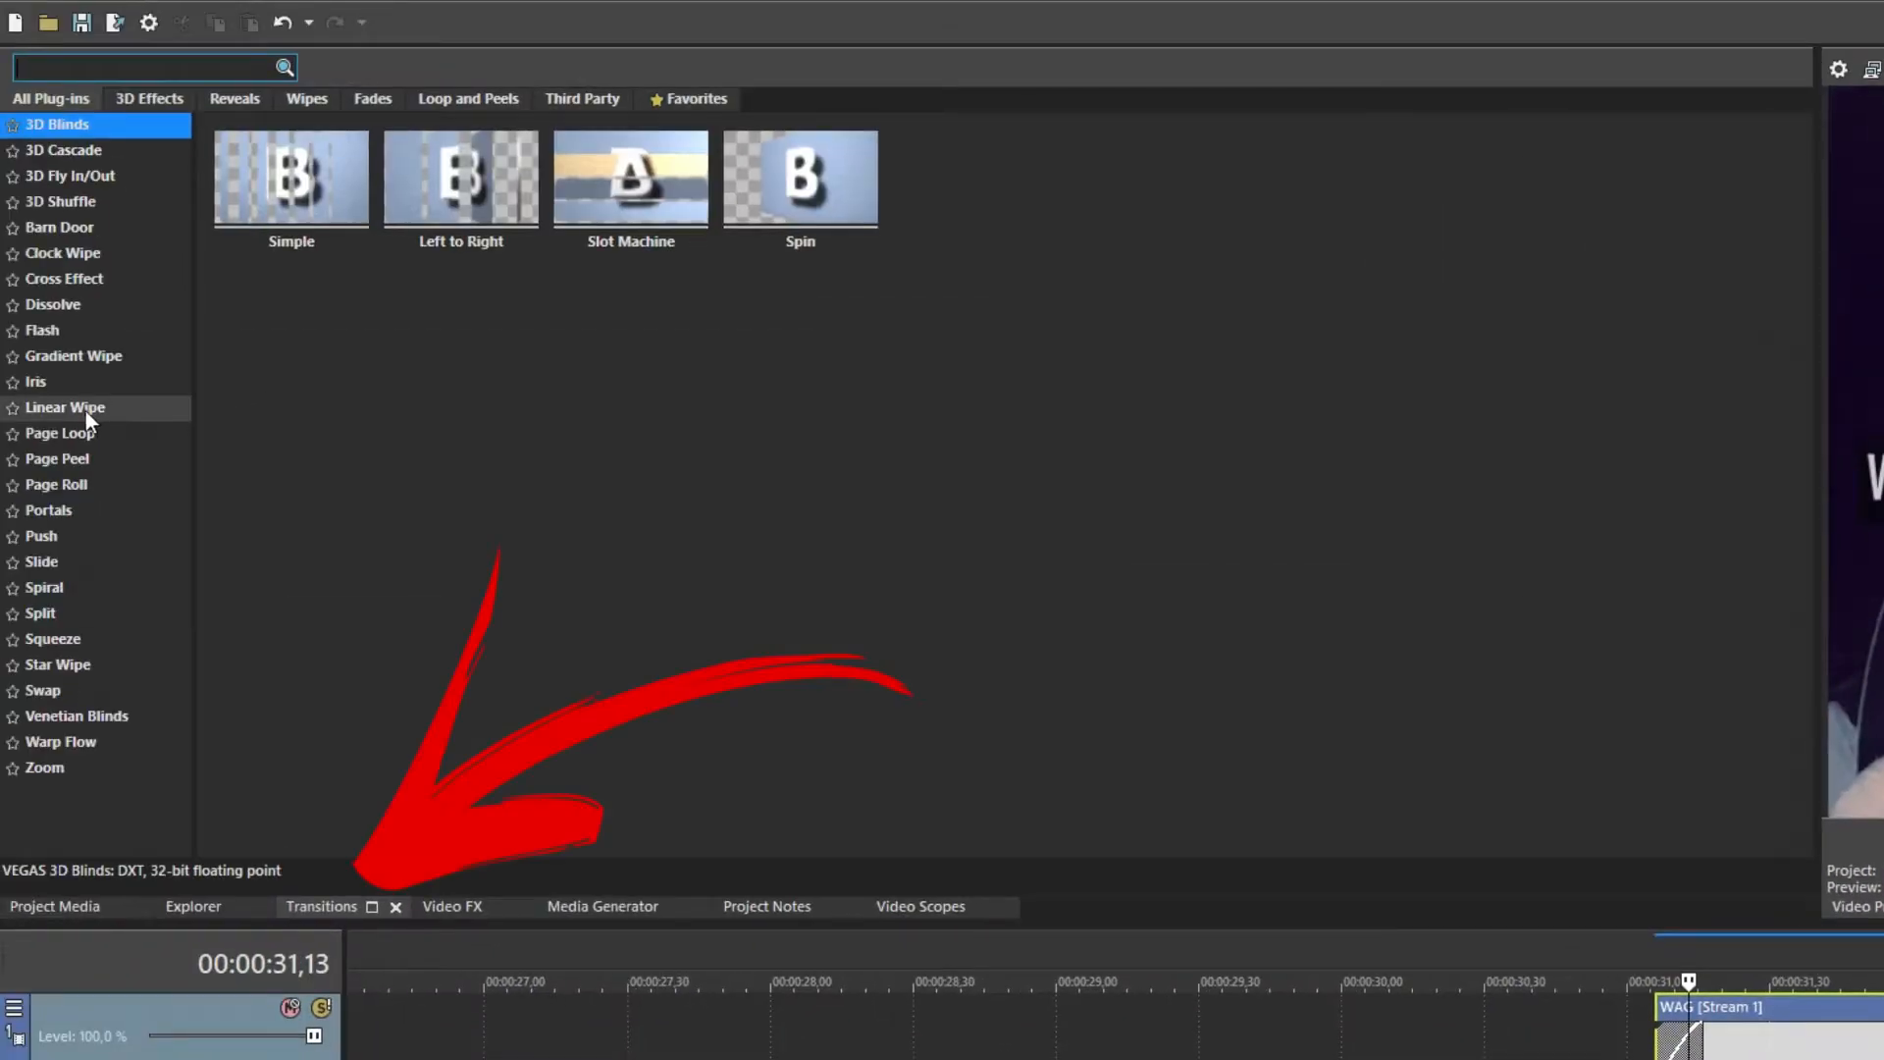
click(85, 410)
drag(320, 181, 1680, 1040)
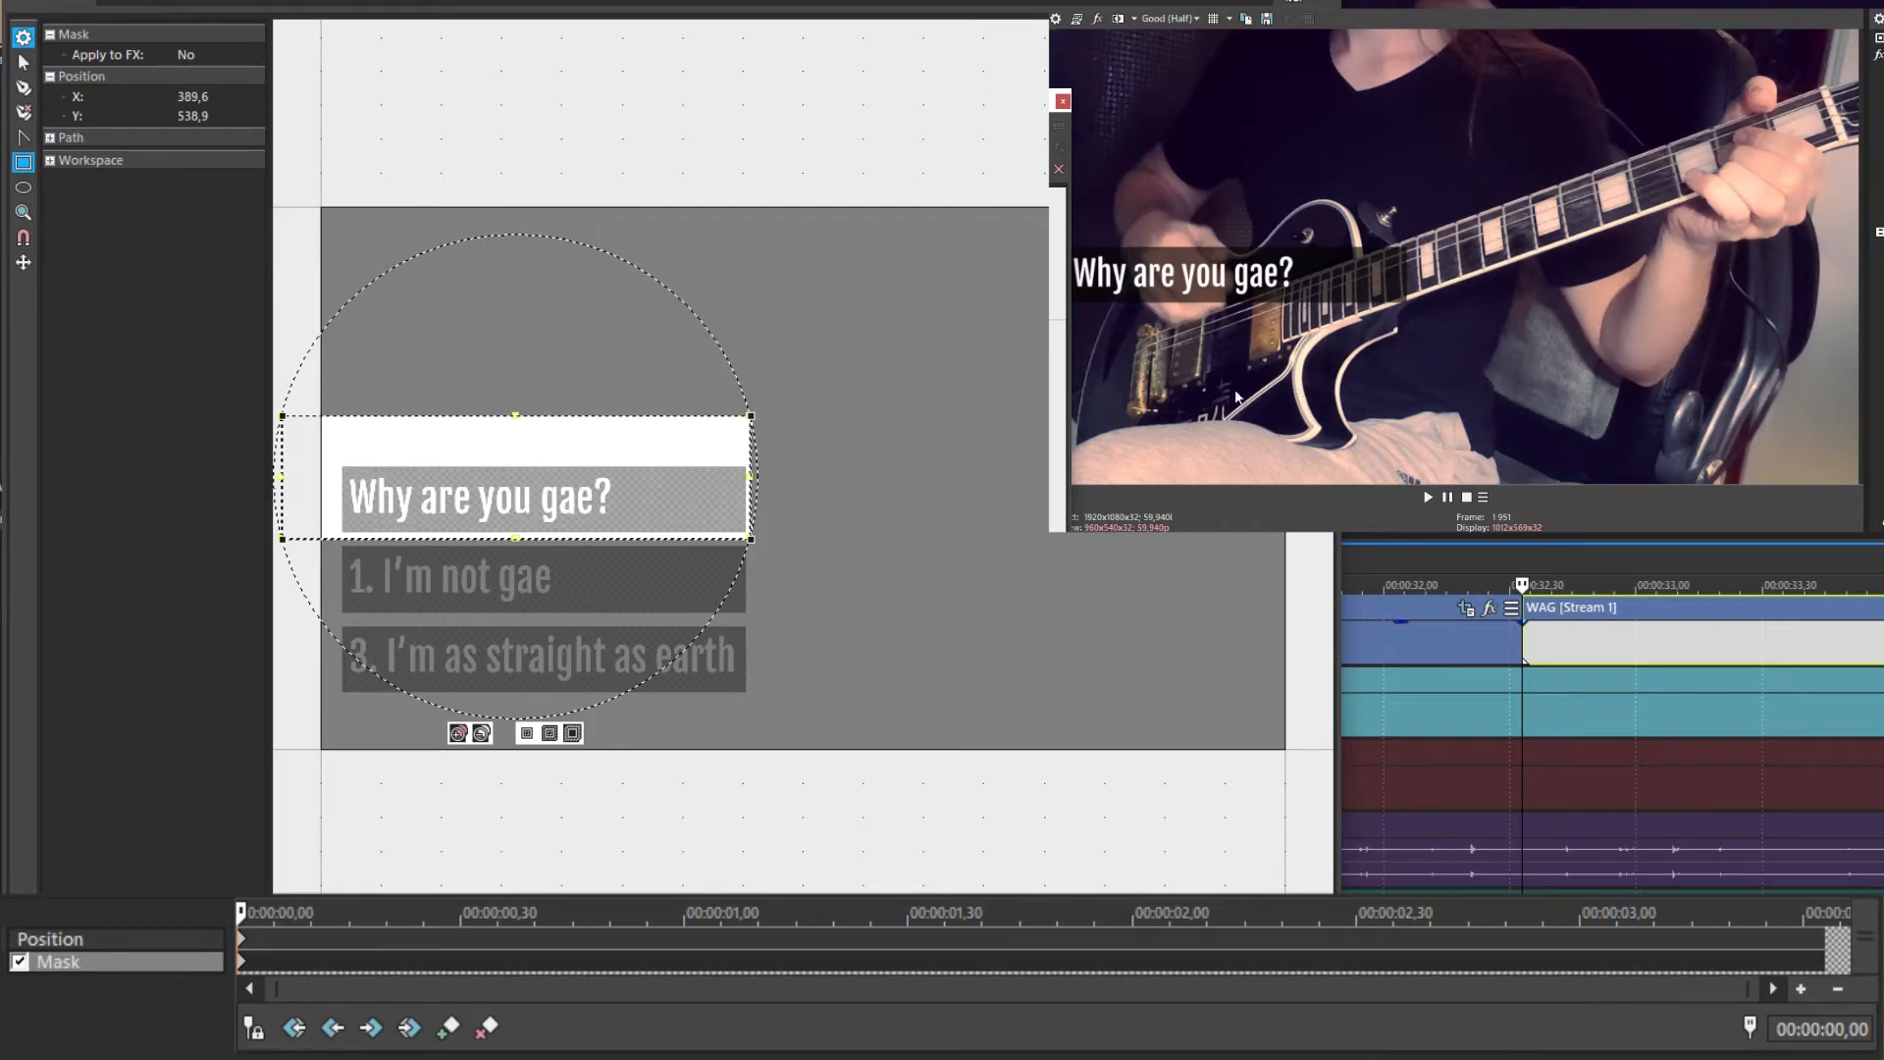
Draw a second mask and widen it by 00:00:00,24 to reveal '1. I'm not gae'
drag(294, 630, 340, 529)
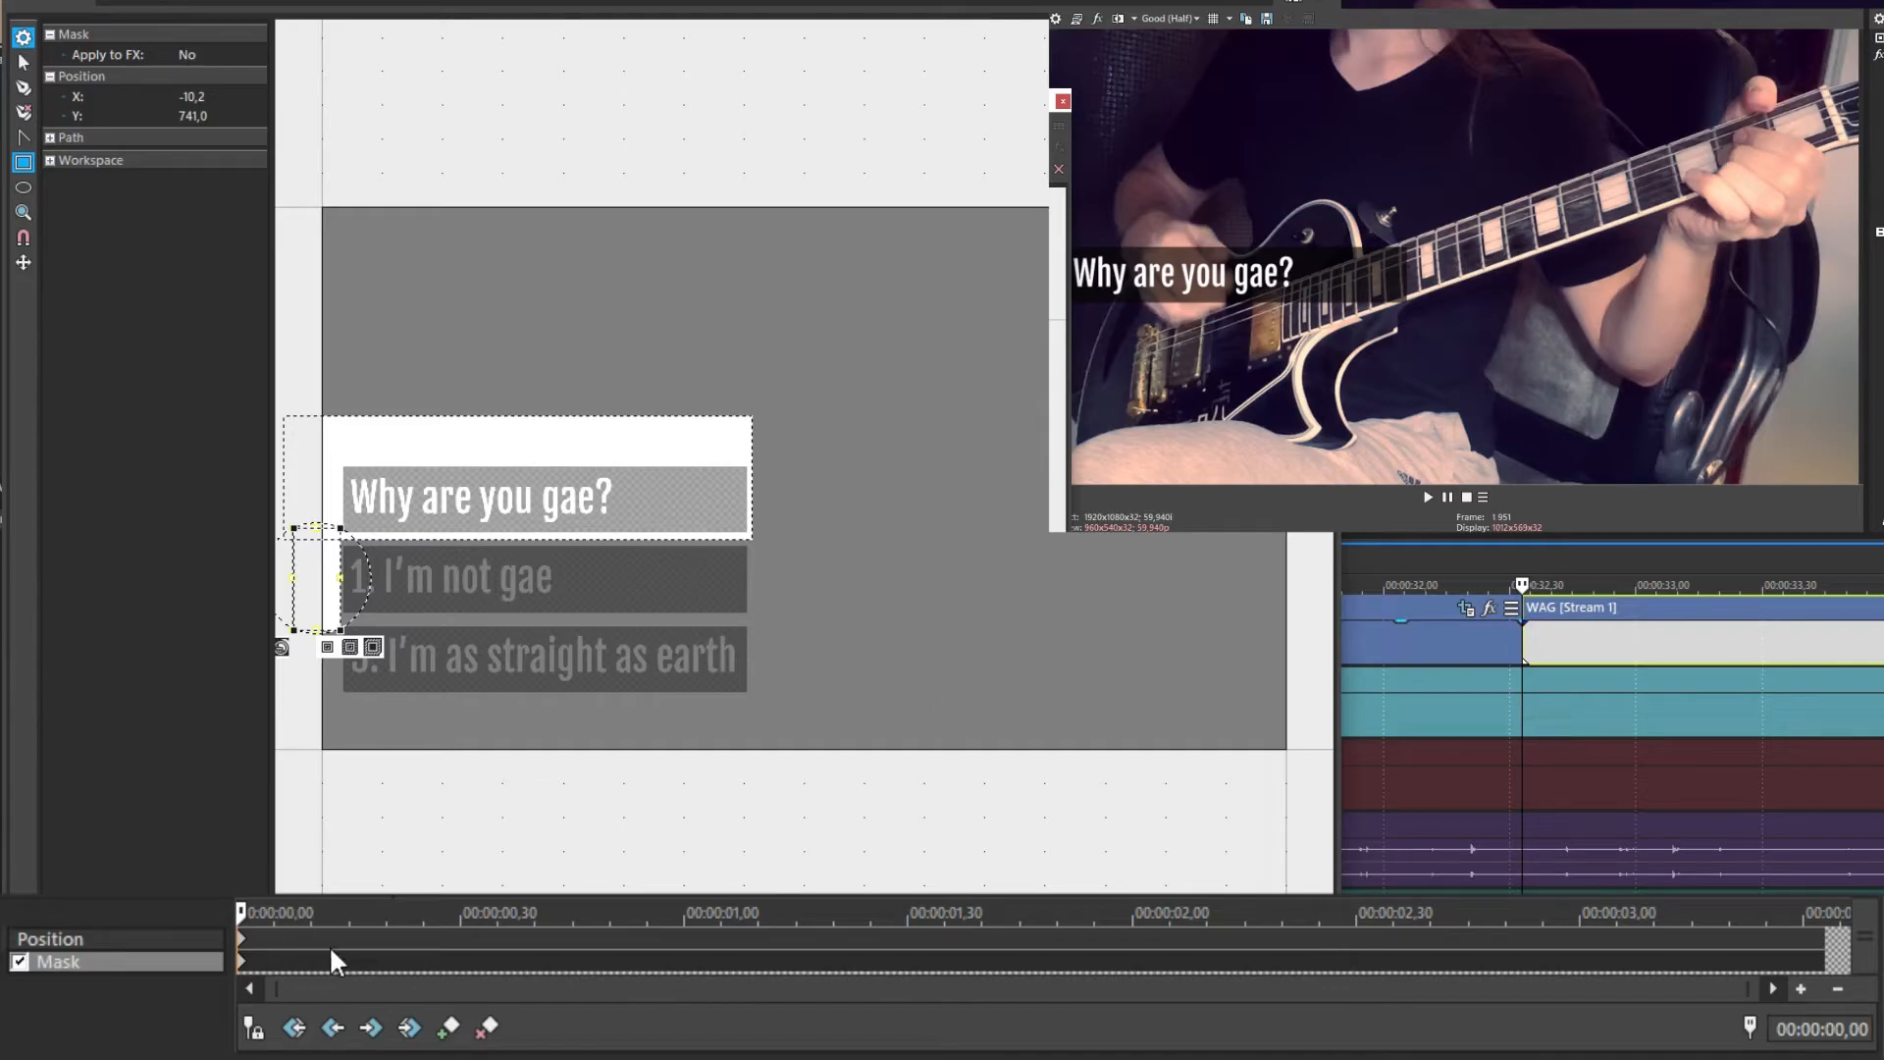
scroll(339, 952, up, 4)
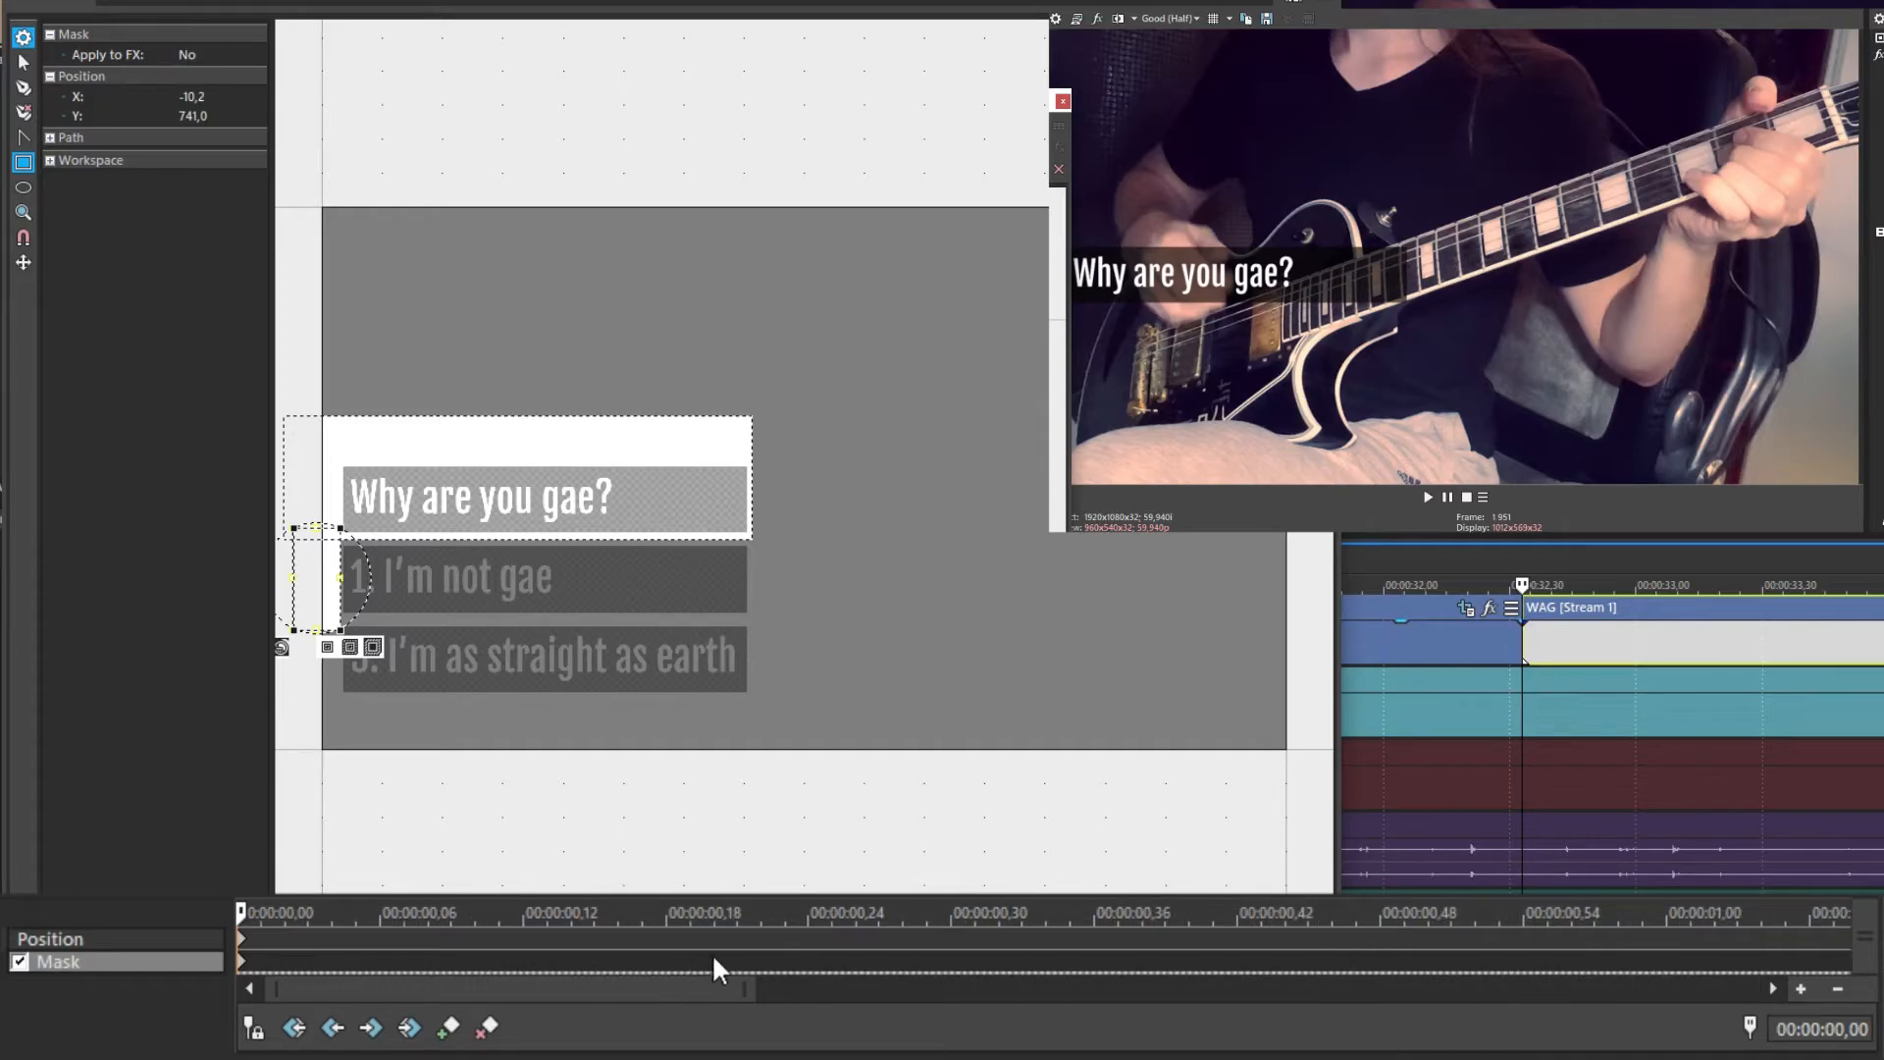
click(807, 966)
drag(313, 631, 313, 622)
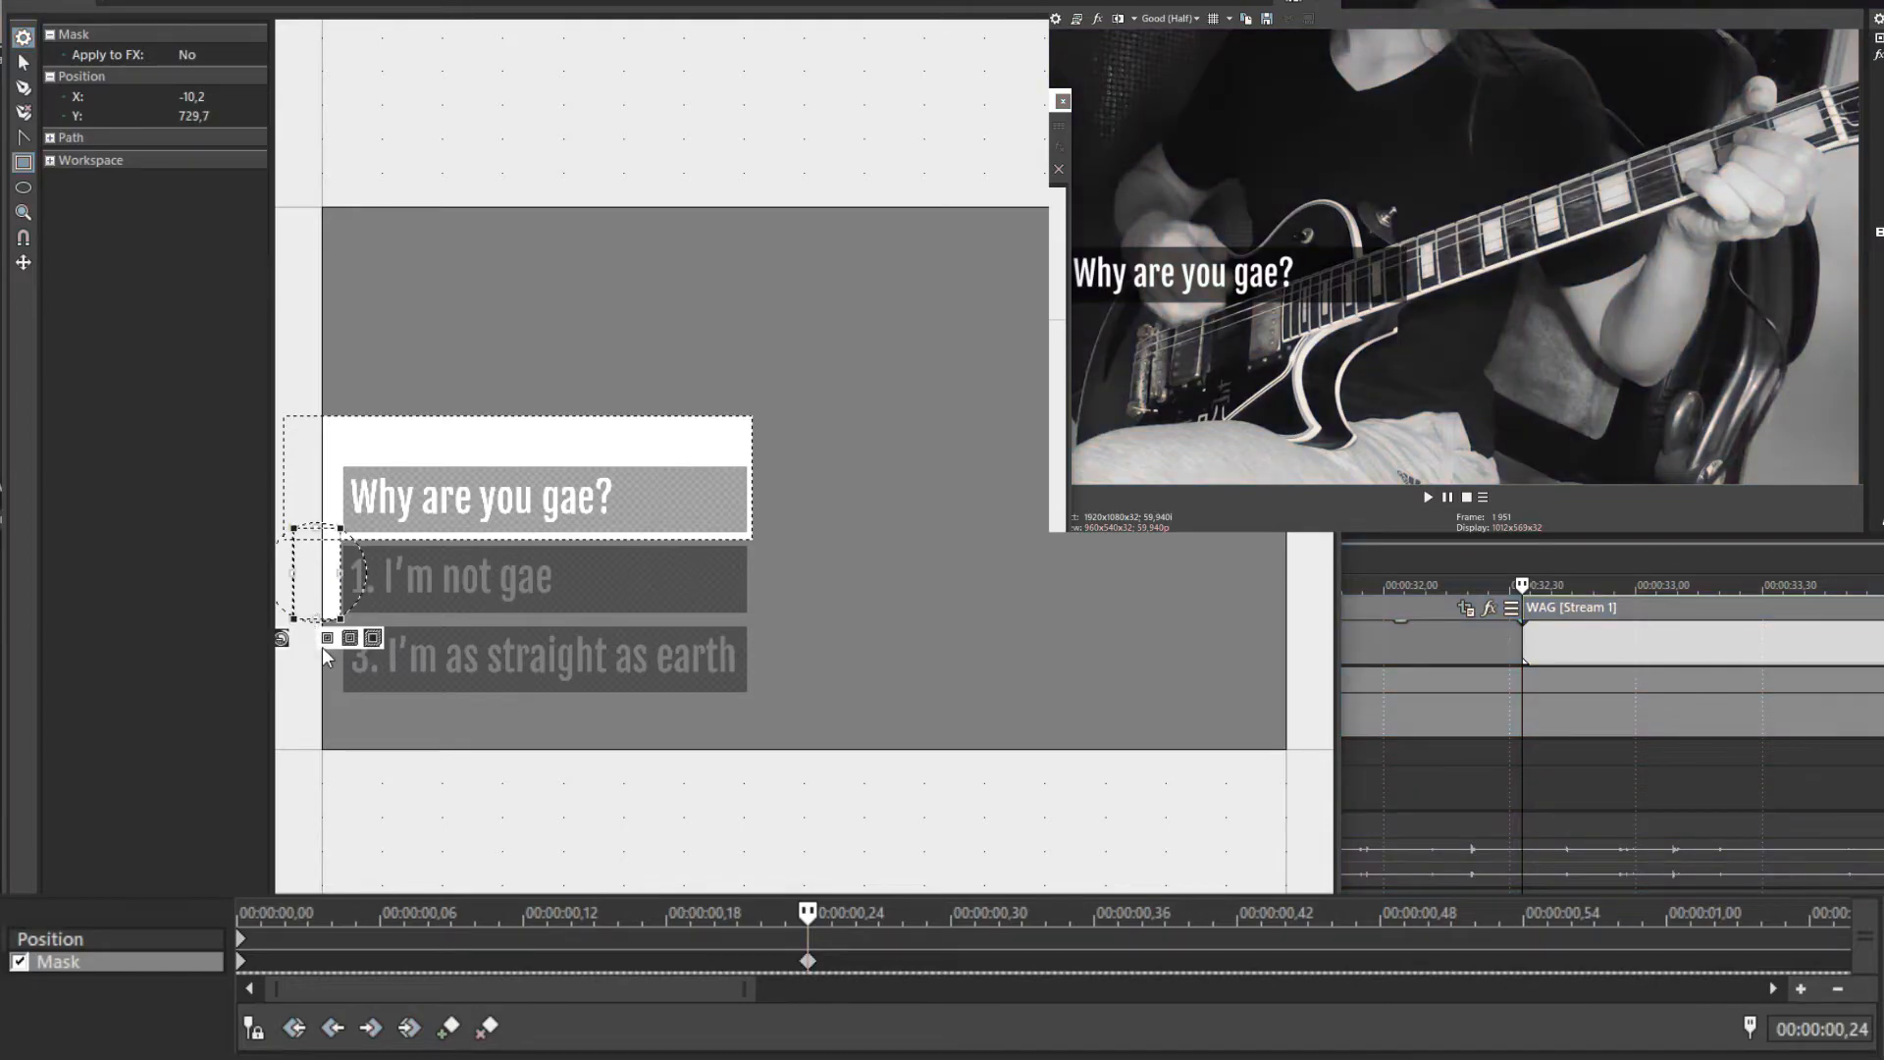
click(809, 962)
key(Delete)
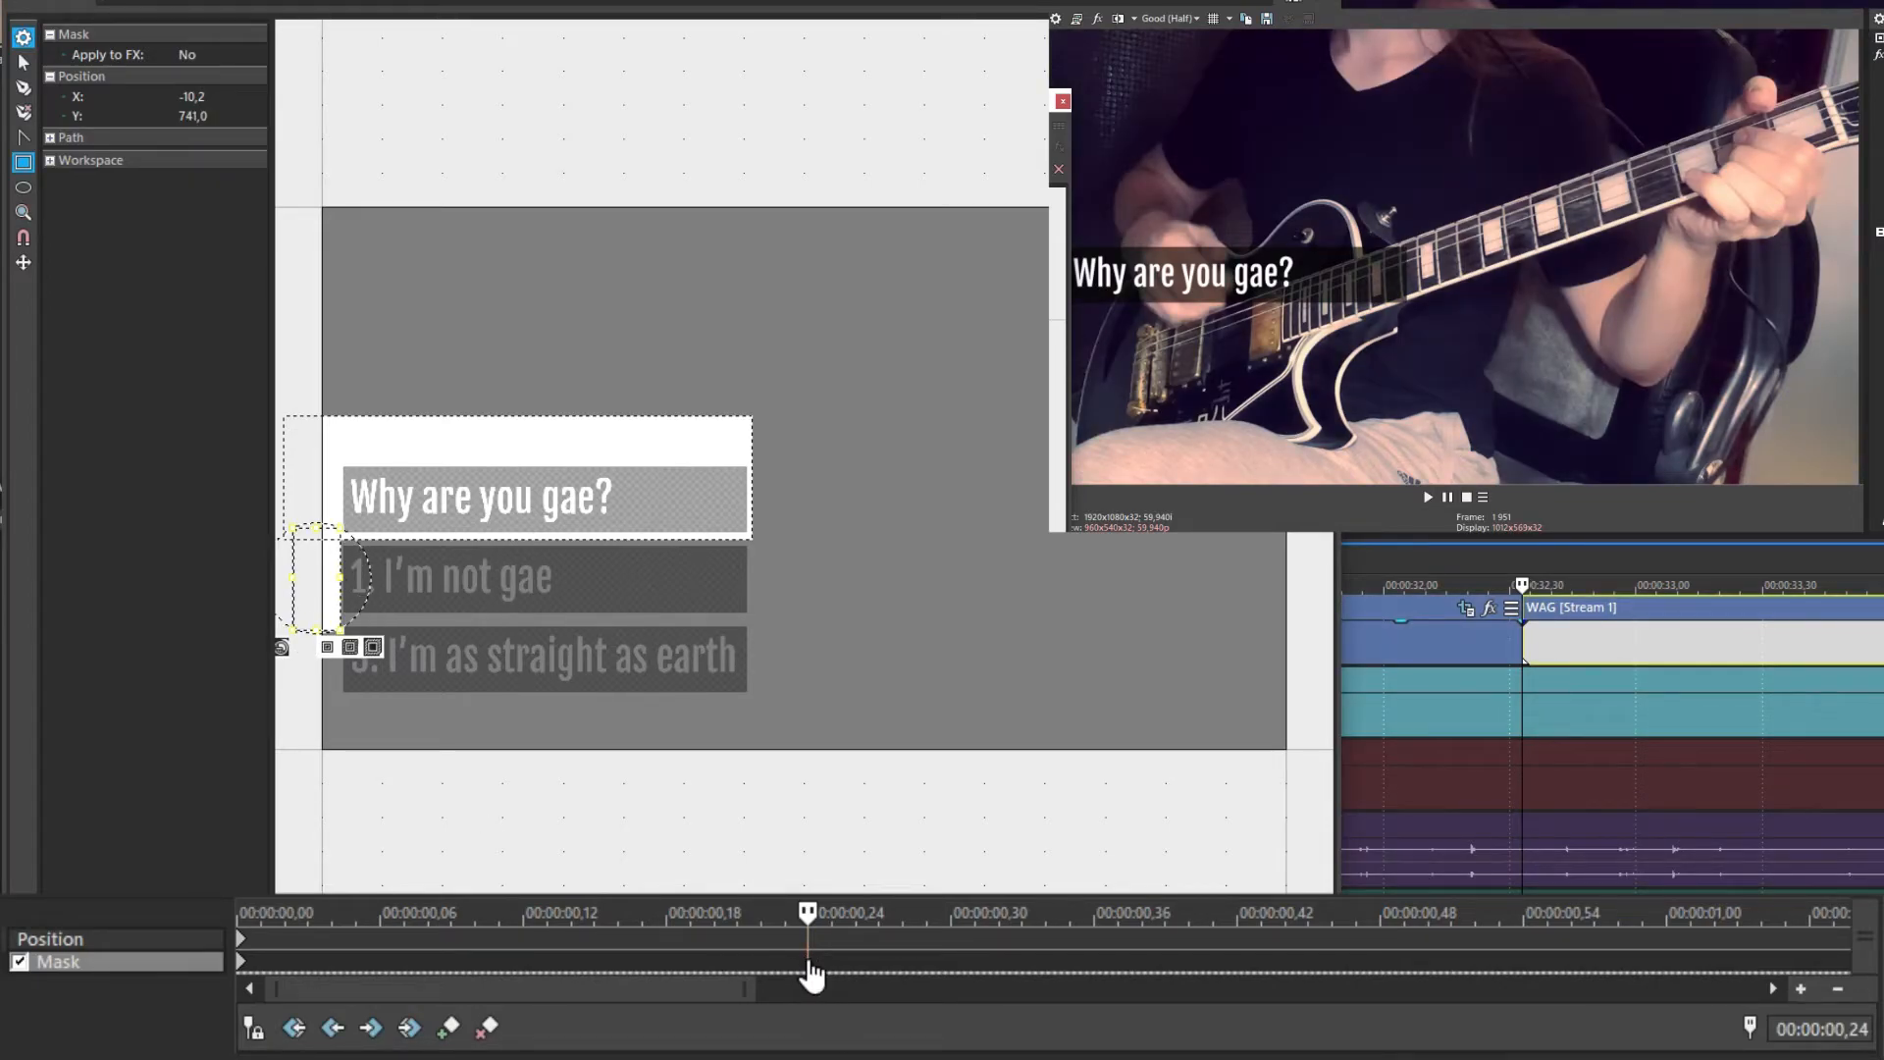
mouse_move(809, 915)
mouse_down()
mouse_move(210, 913)
mouse_move(707, 920)
mouse_move(817, 951)
mouse_up()
drag(337, 579, 755, 581)
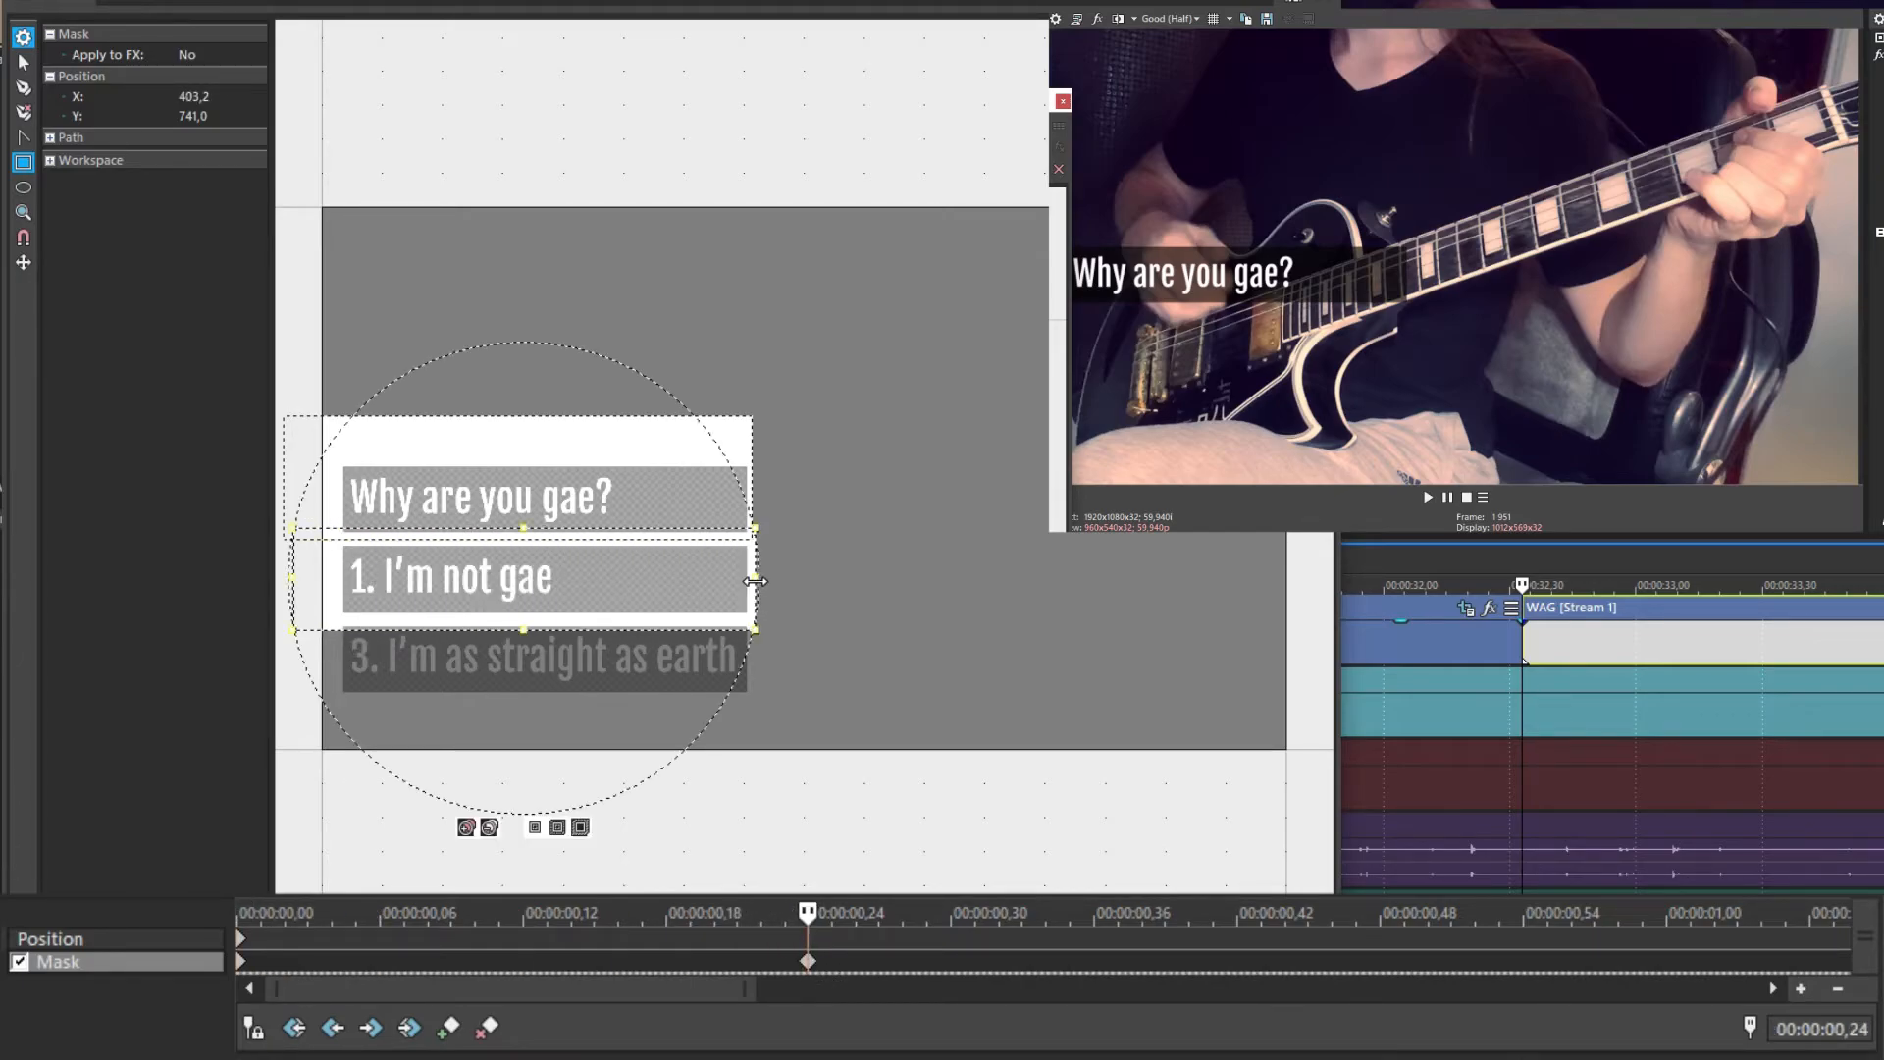
Move the event's framing off centre, then reset it back to centre
click(180, 943)
drag(819, 480, 1055, 672)
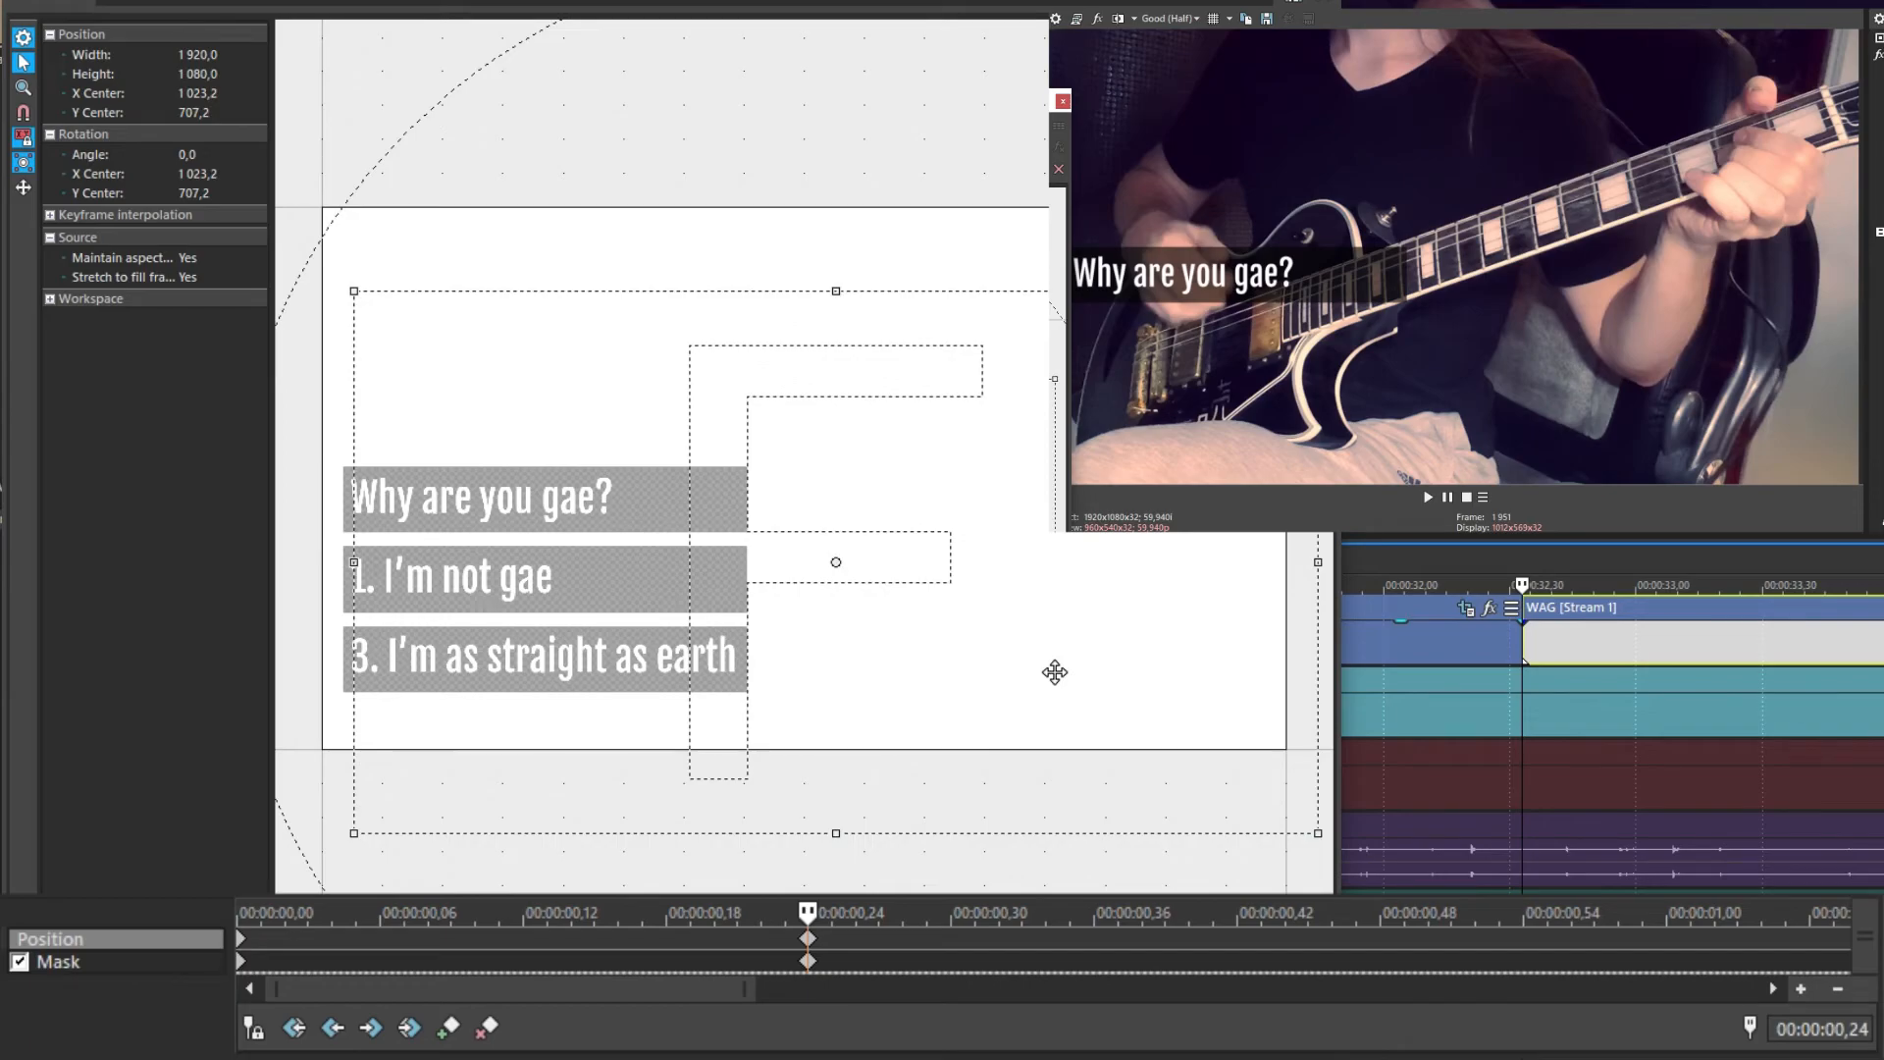
right_click(957, 502)
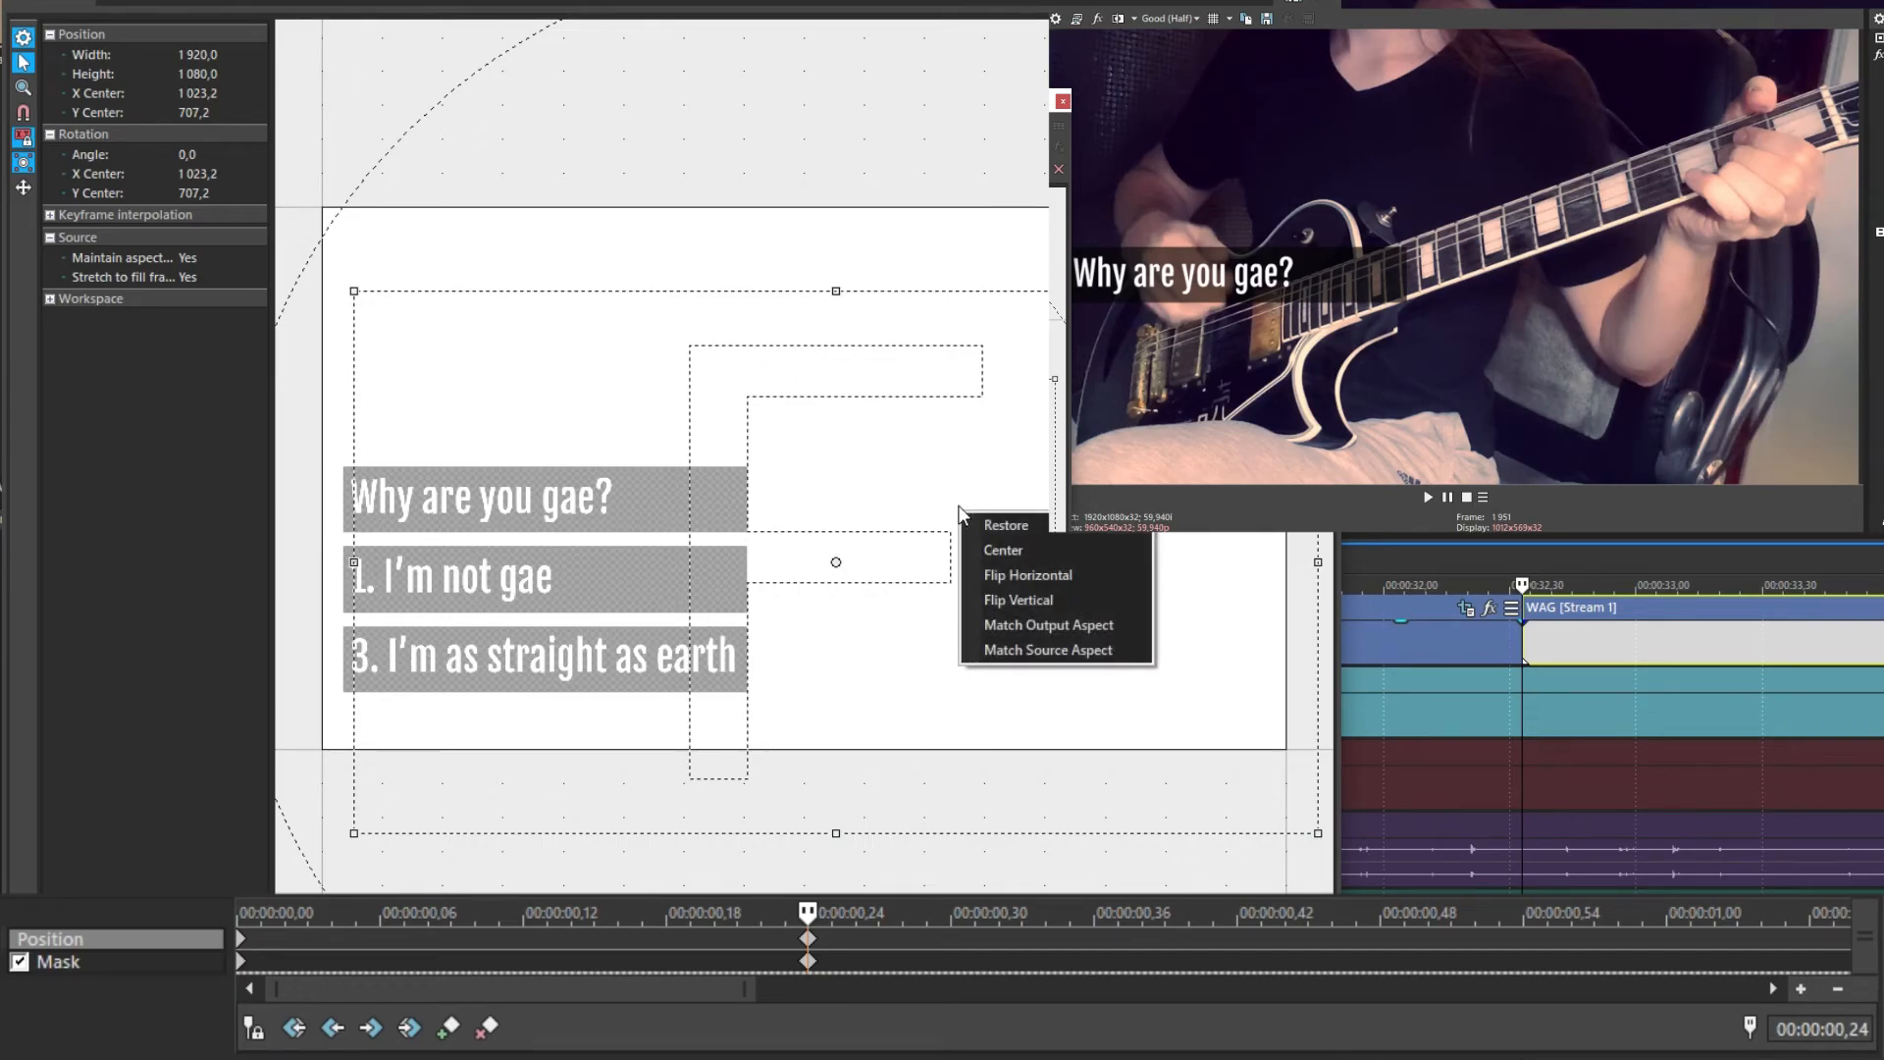
click(996, 520)
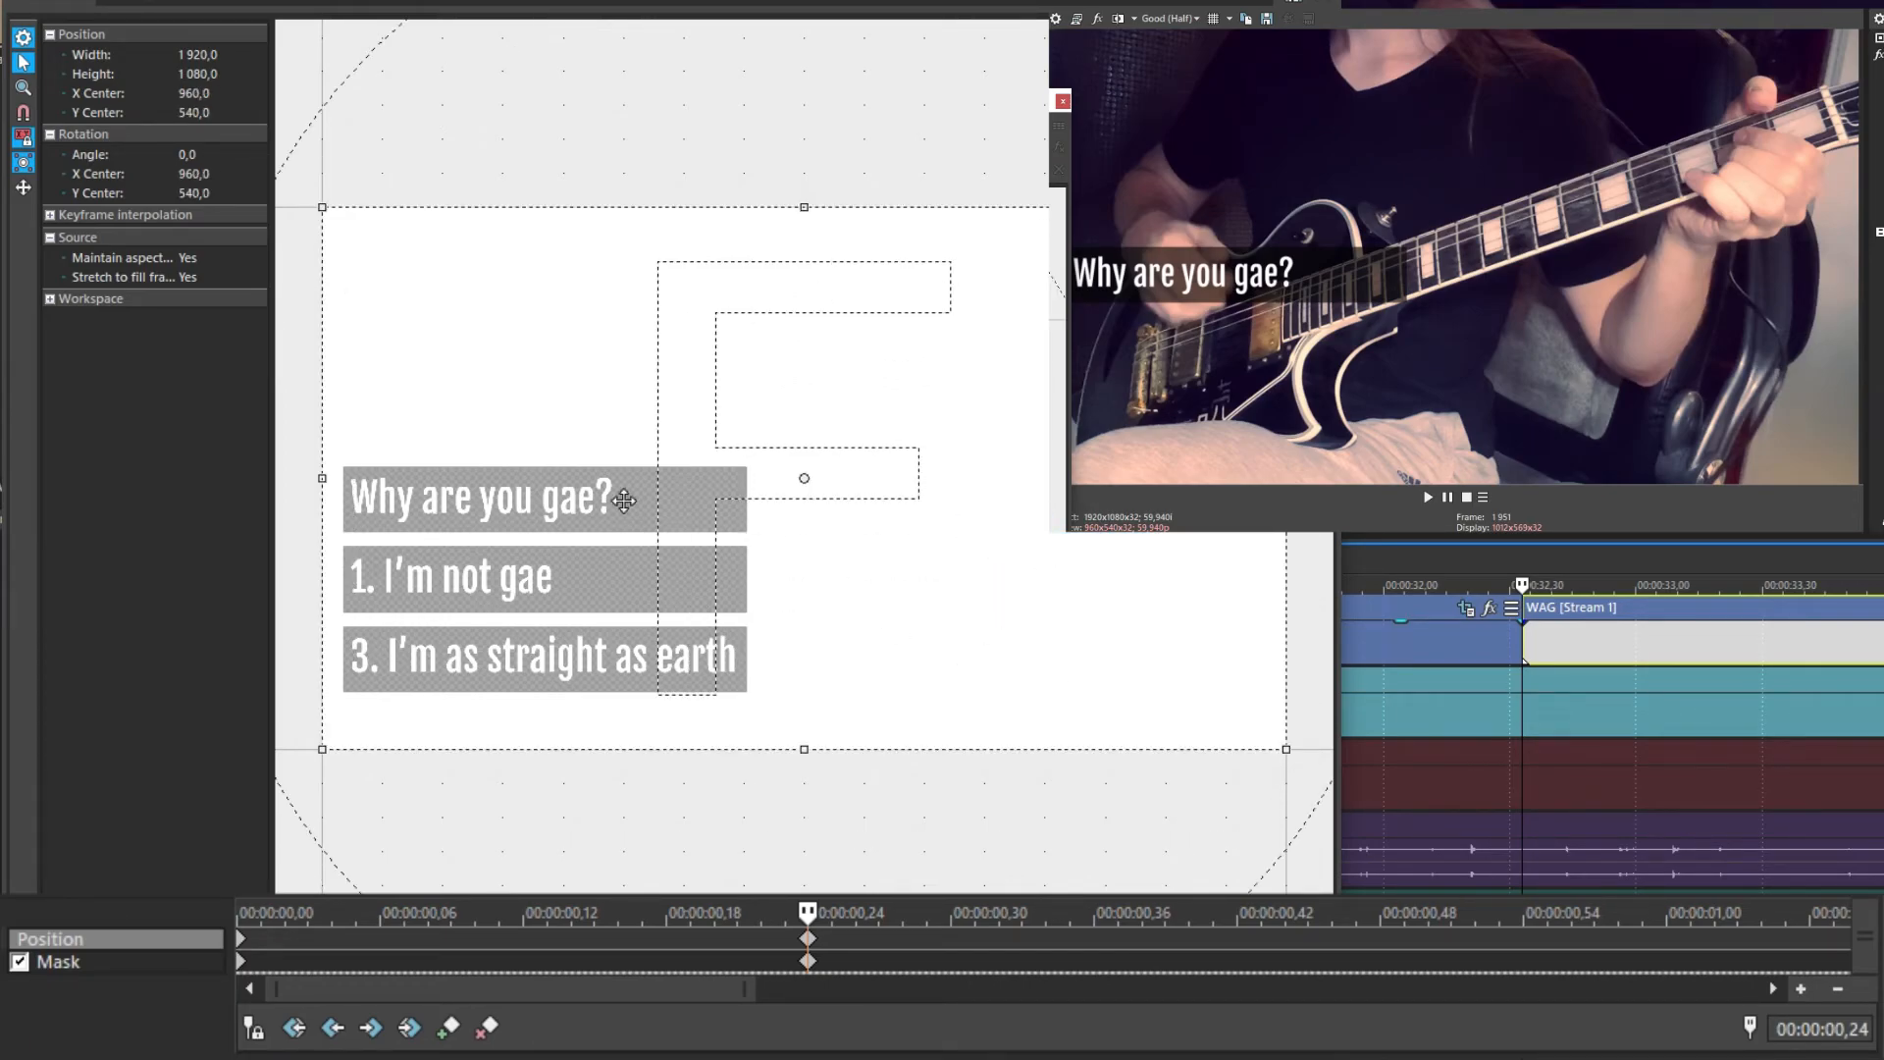
Play back the second-line reveal from just before the mask keyframe
click(807, 961)
click(1494, 634)
key(space)
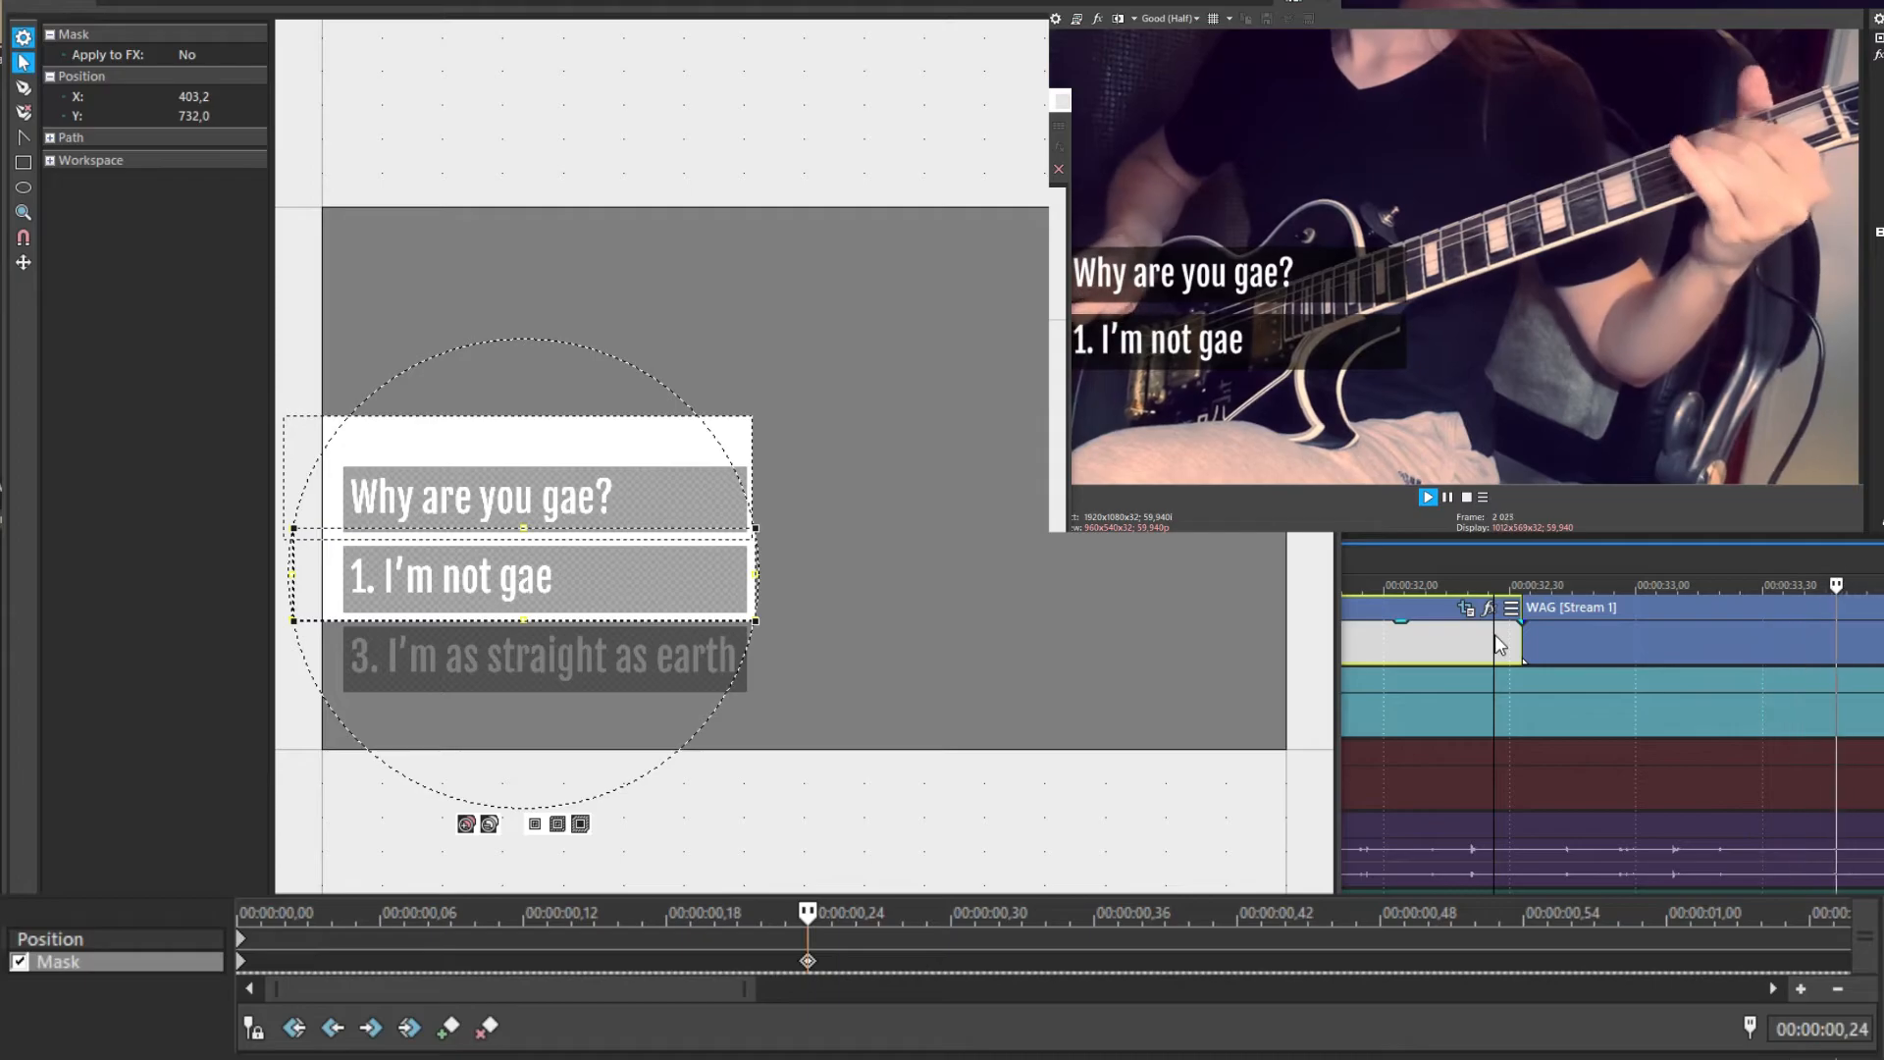
key(space)
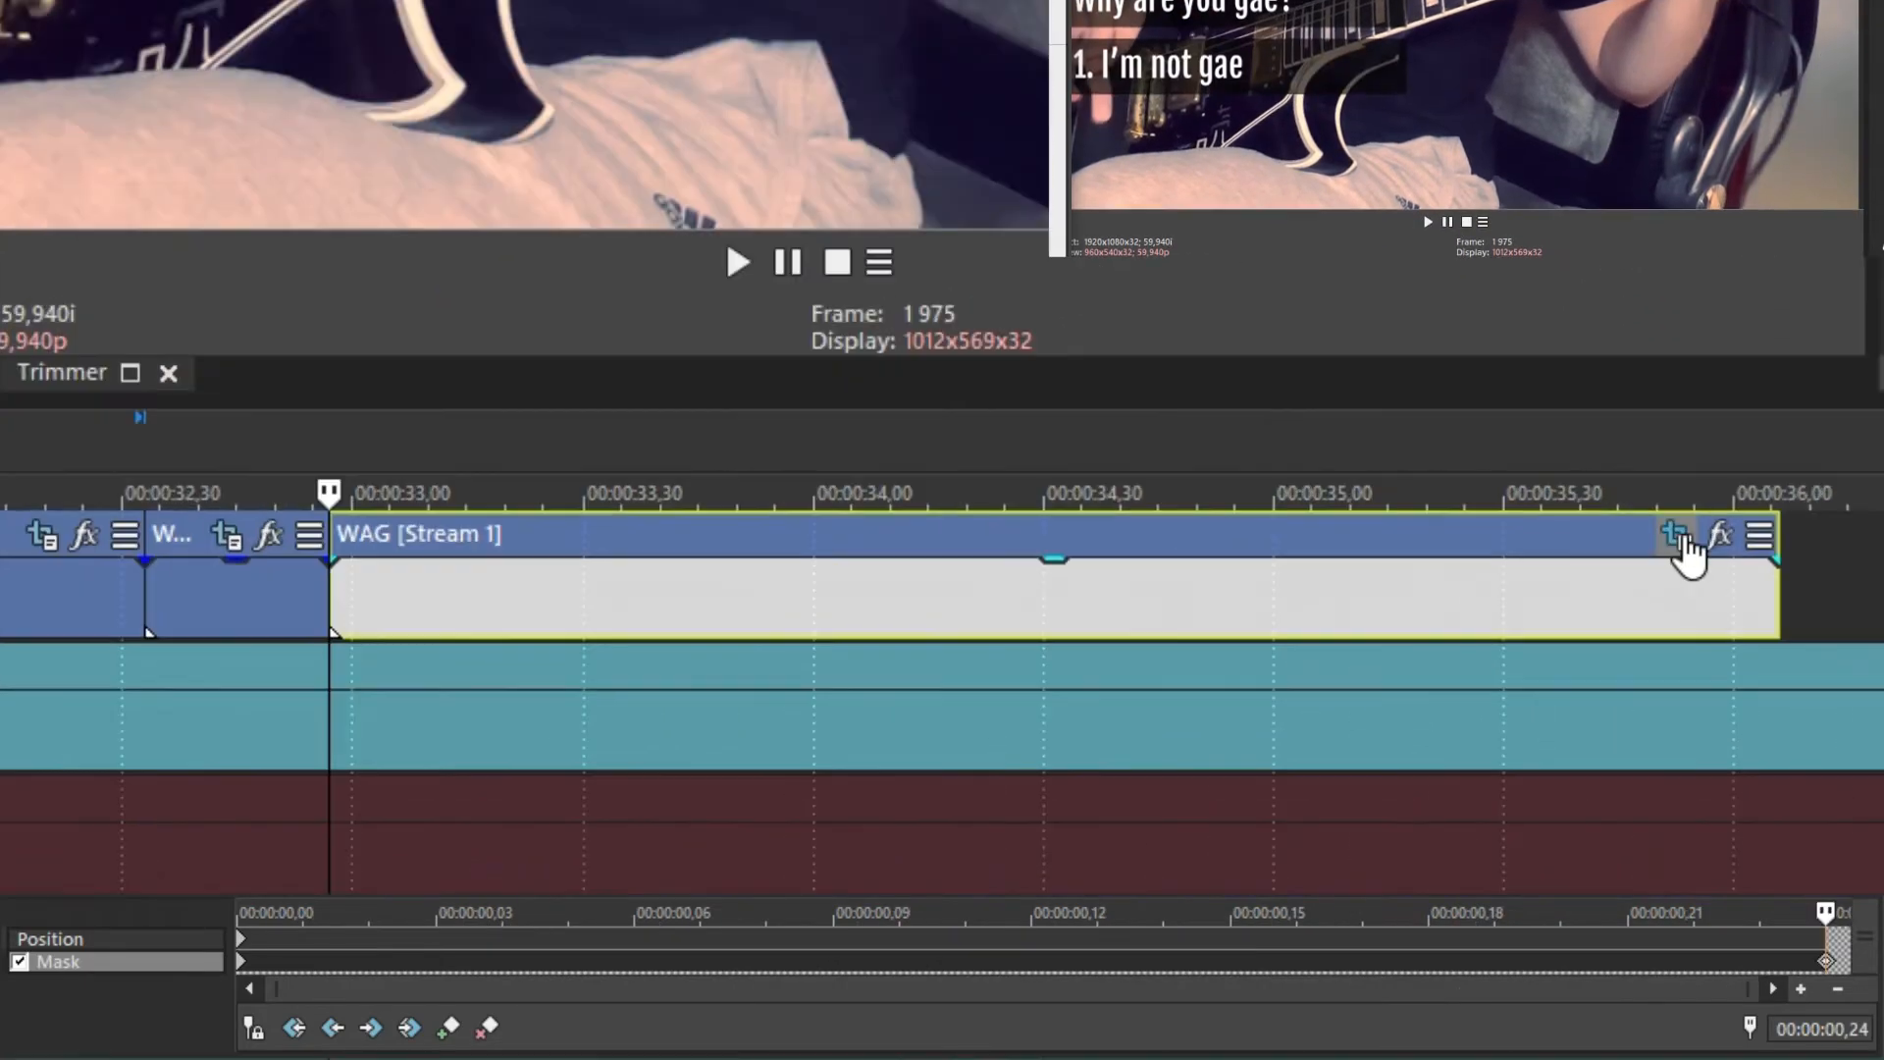
Set up an animated mask revealing '3. I'm as straight as earth' on the new WAG event
click(1675, 535)
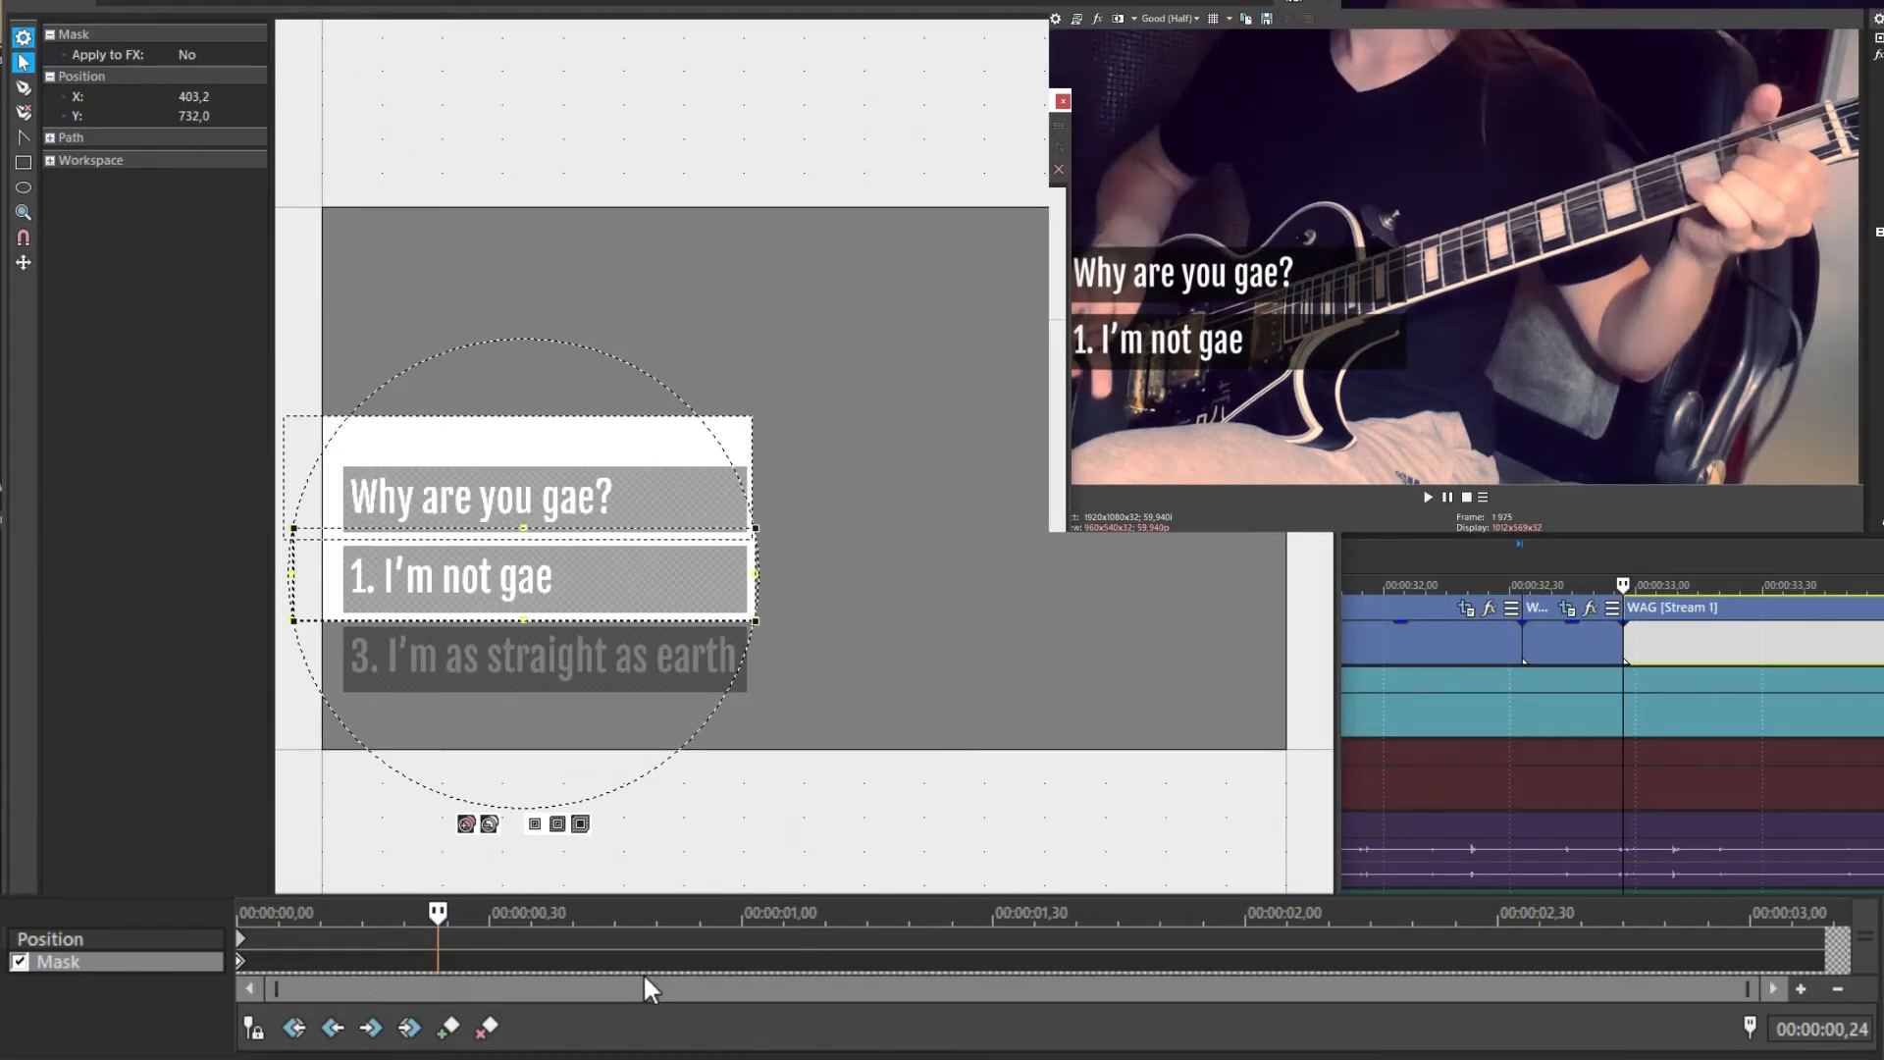
click(1763, 650)
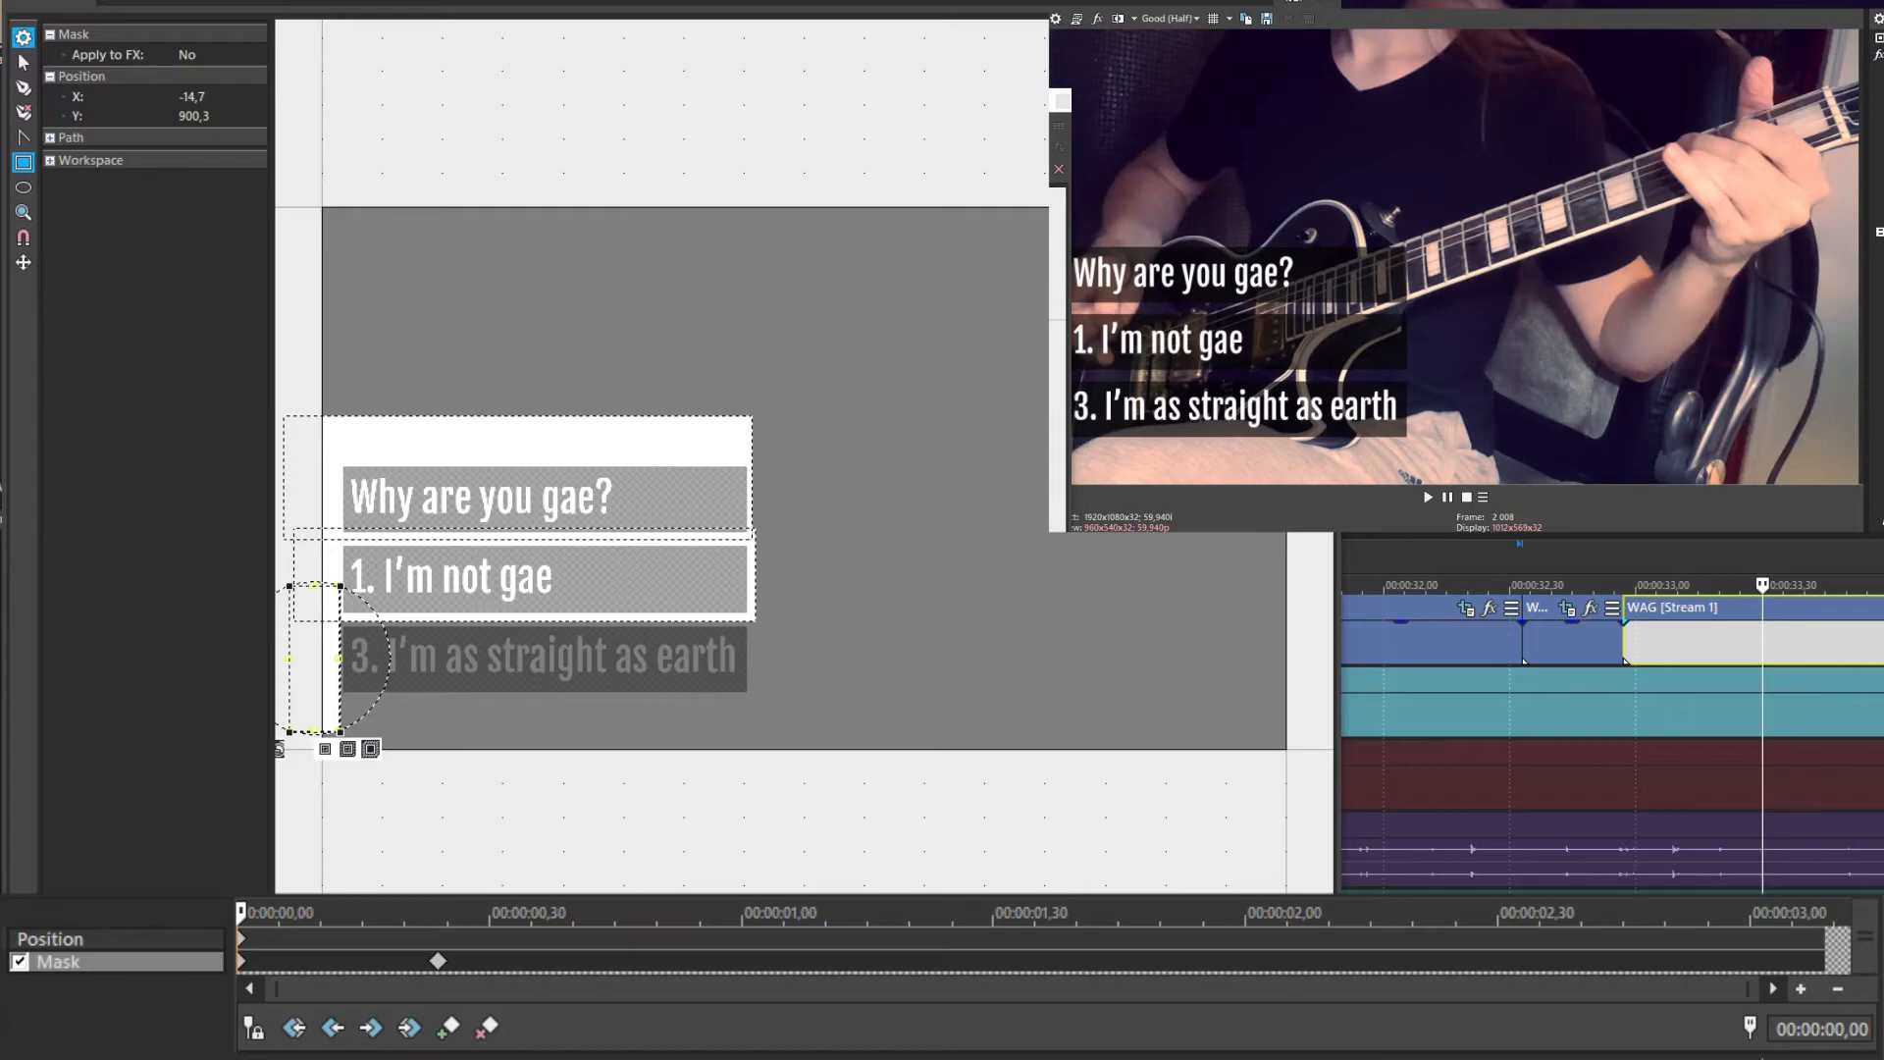
click(141, 937)
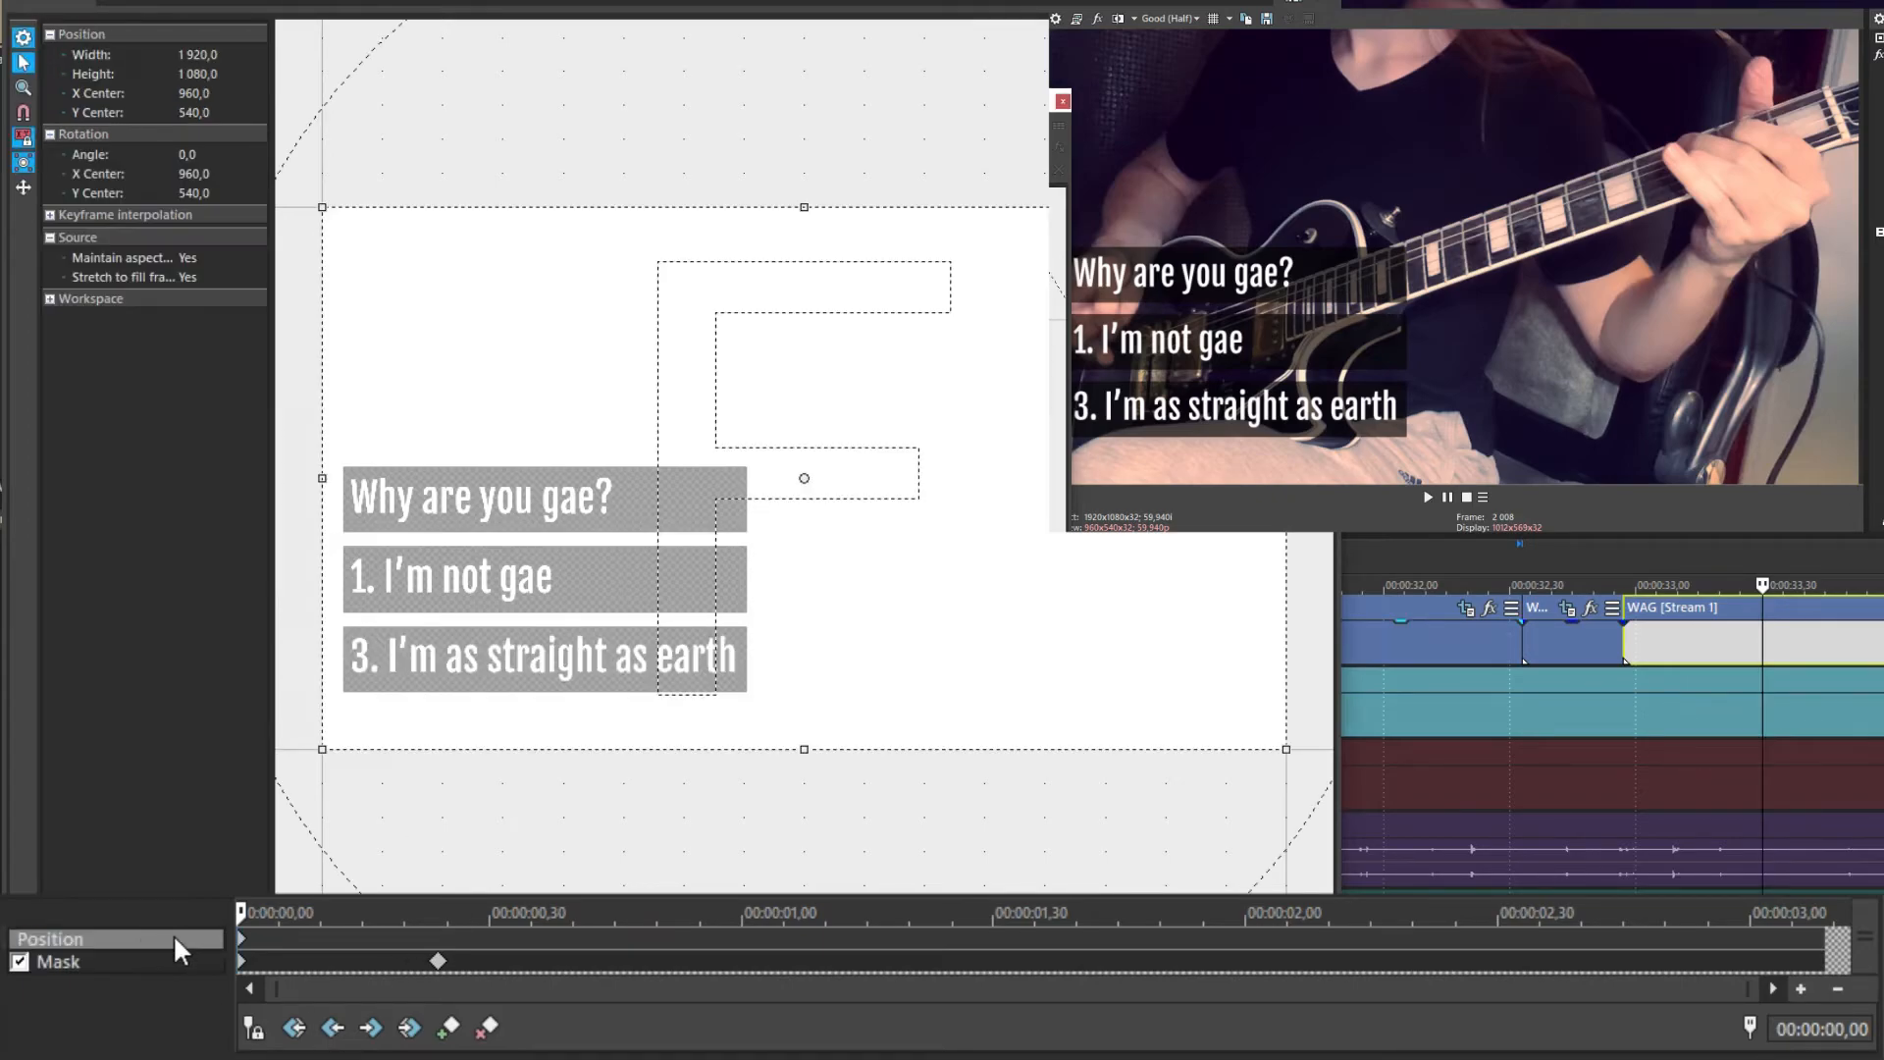
click(440, 942)
Shift the framing upward with a keyframe at 00:00:02,50 and play back the text sequence
click(1667, 918)
drag(618, 620, 613, 326)
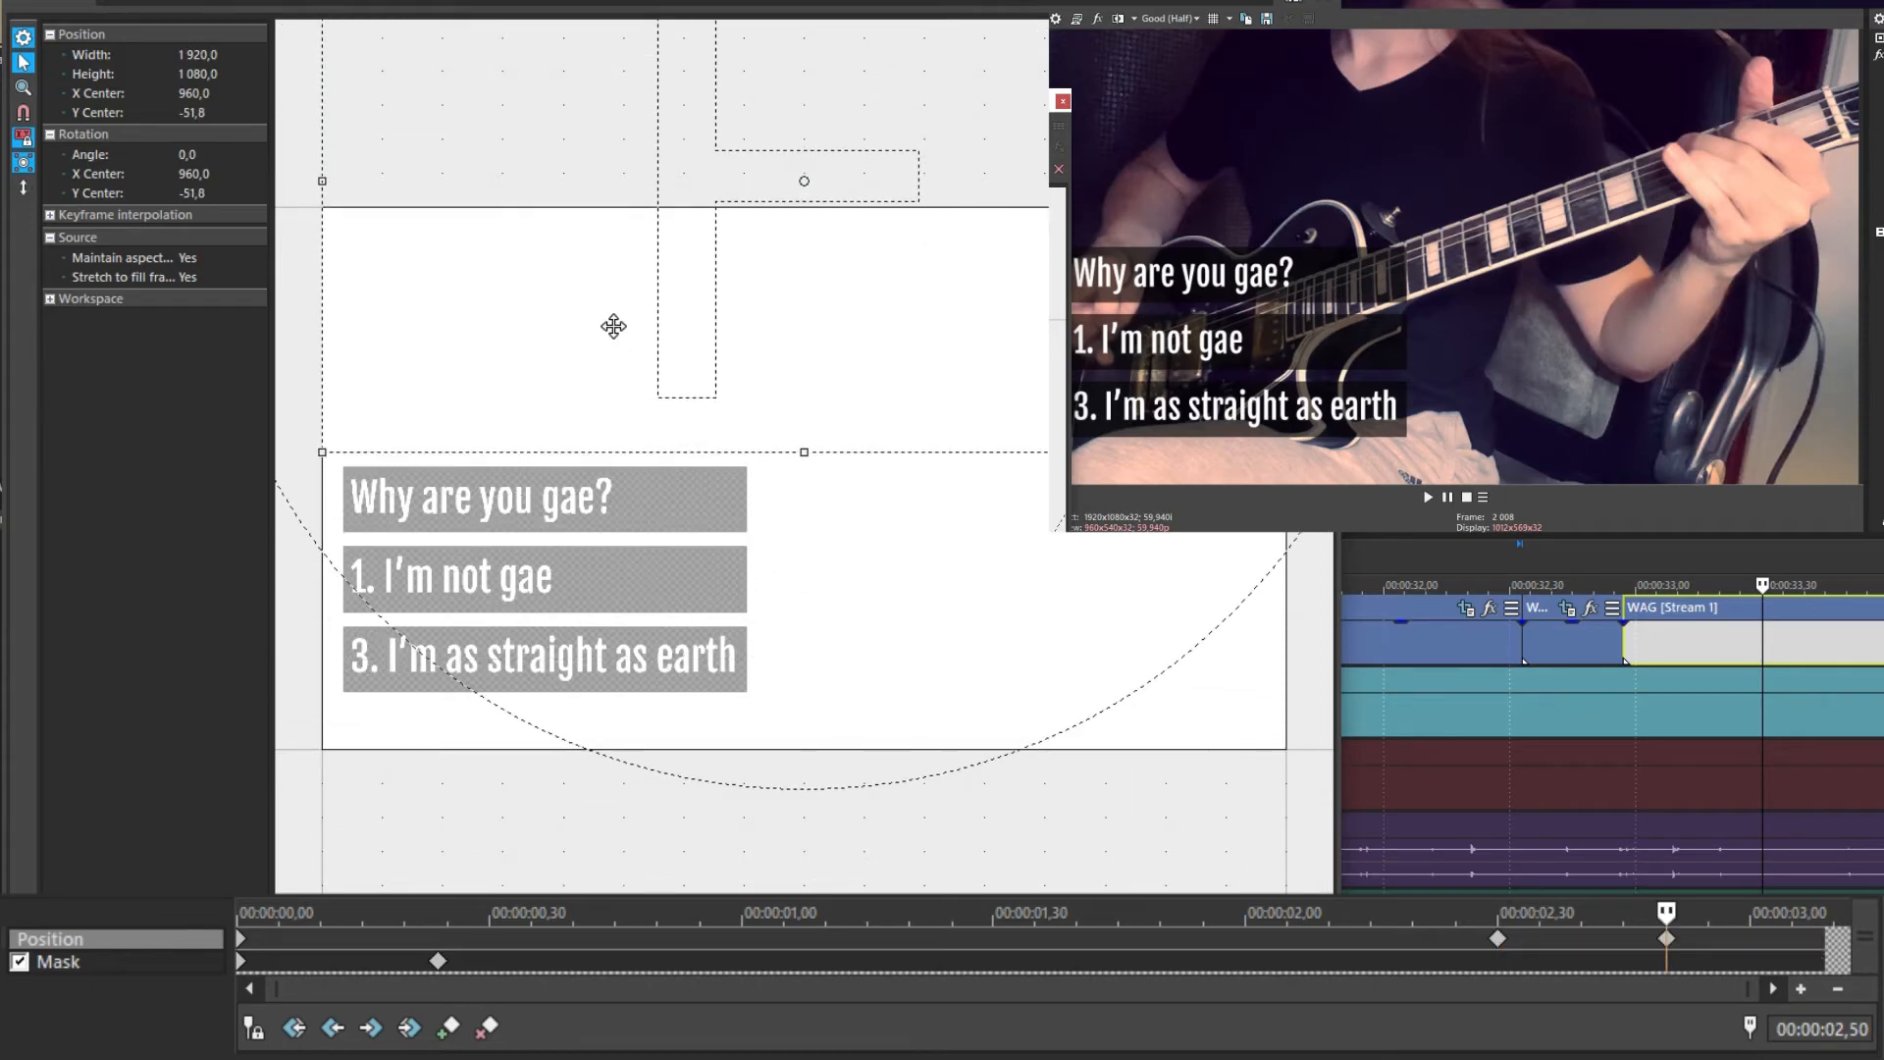
click(1063, 103)
key(space)
click(1580, 647)
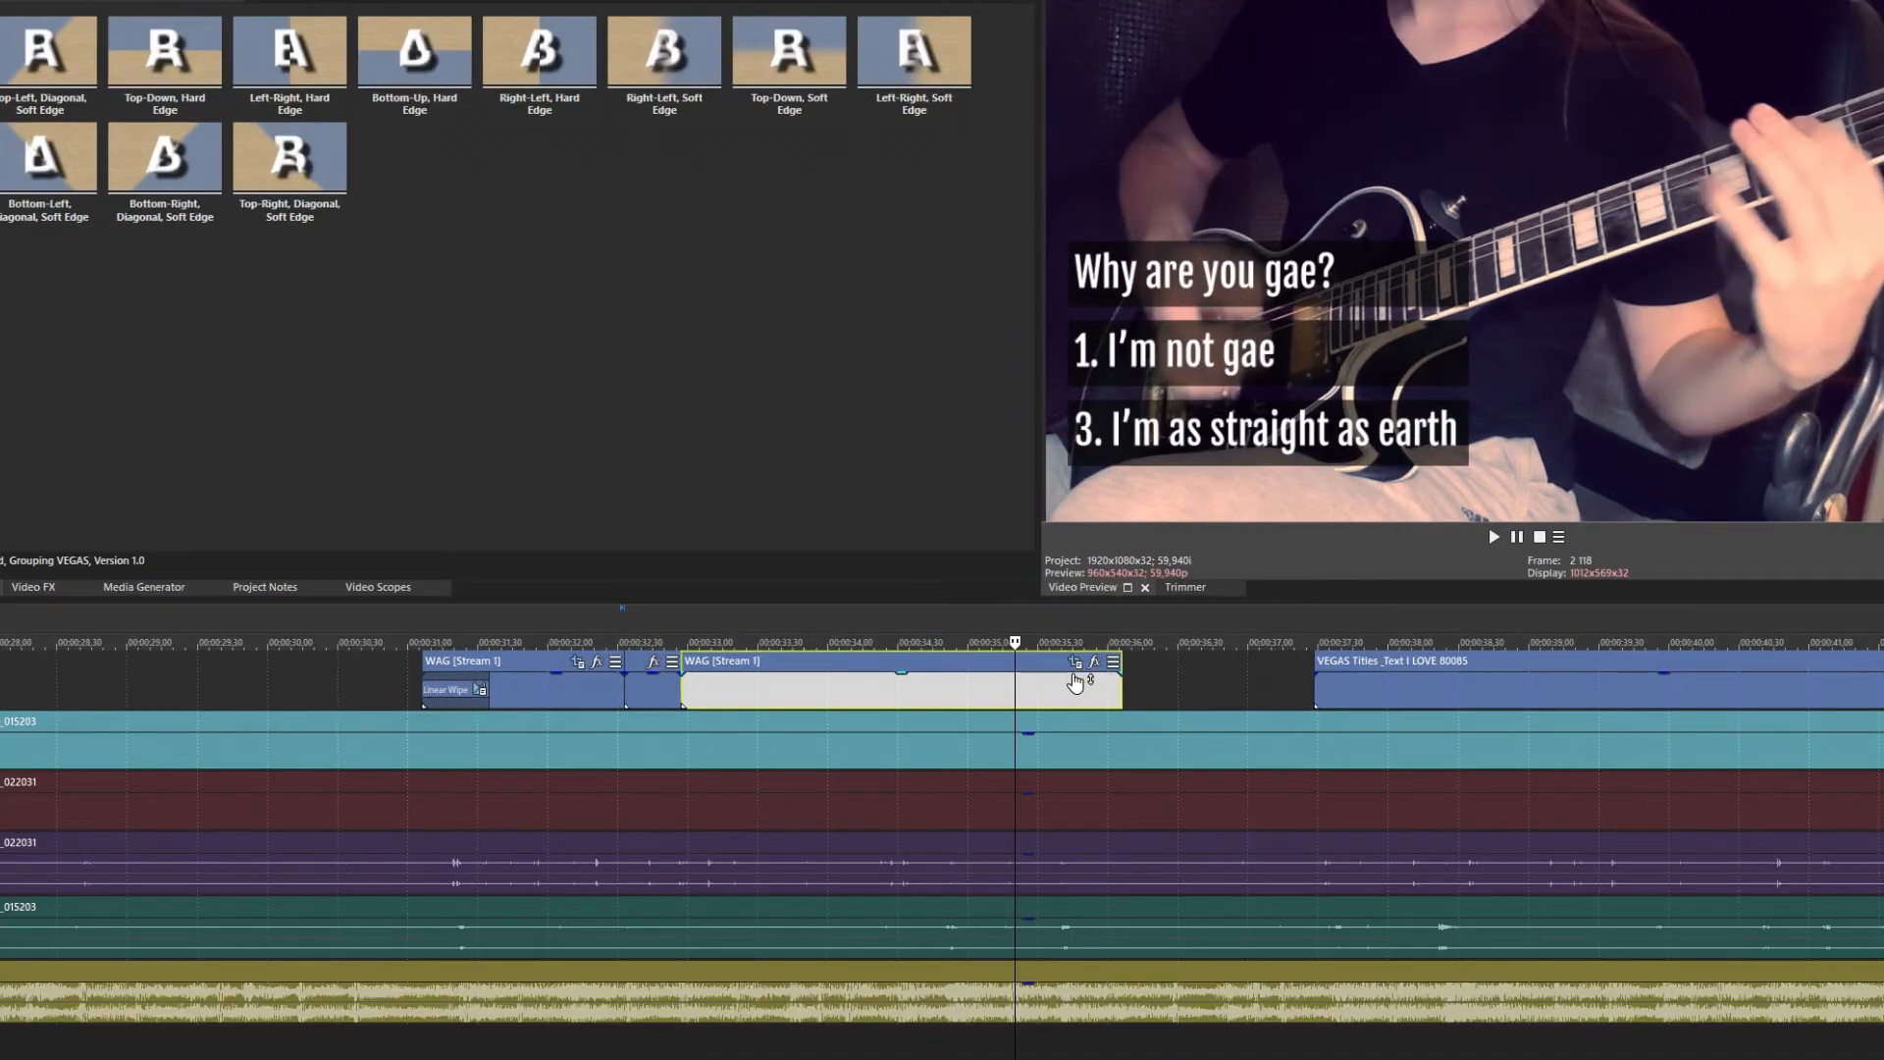
In WAG's Pan/Crop, change the movement restriction and move the text framing down, left and sideways
click(1058, 646)
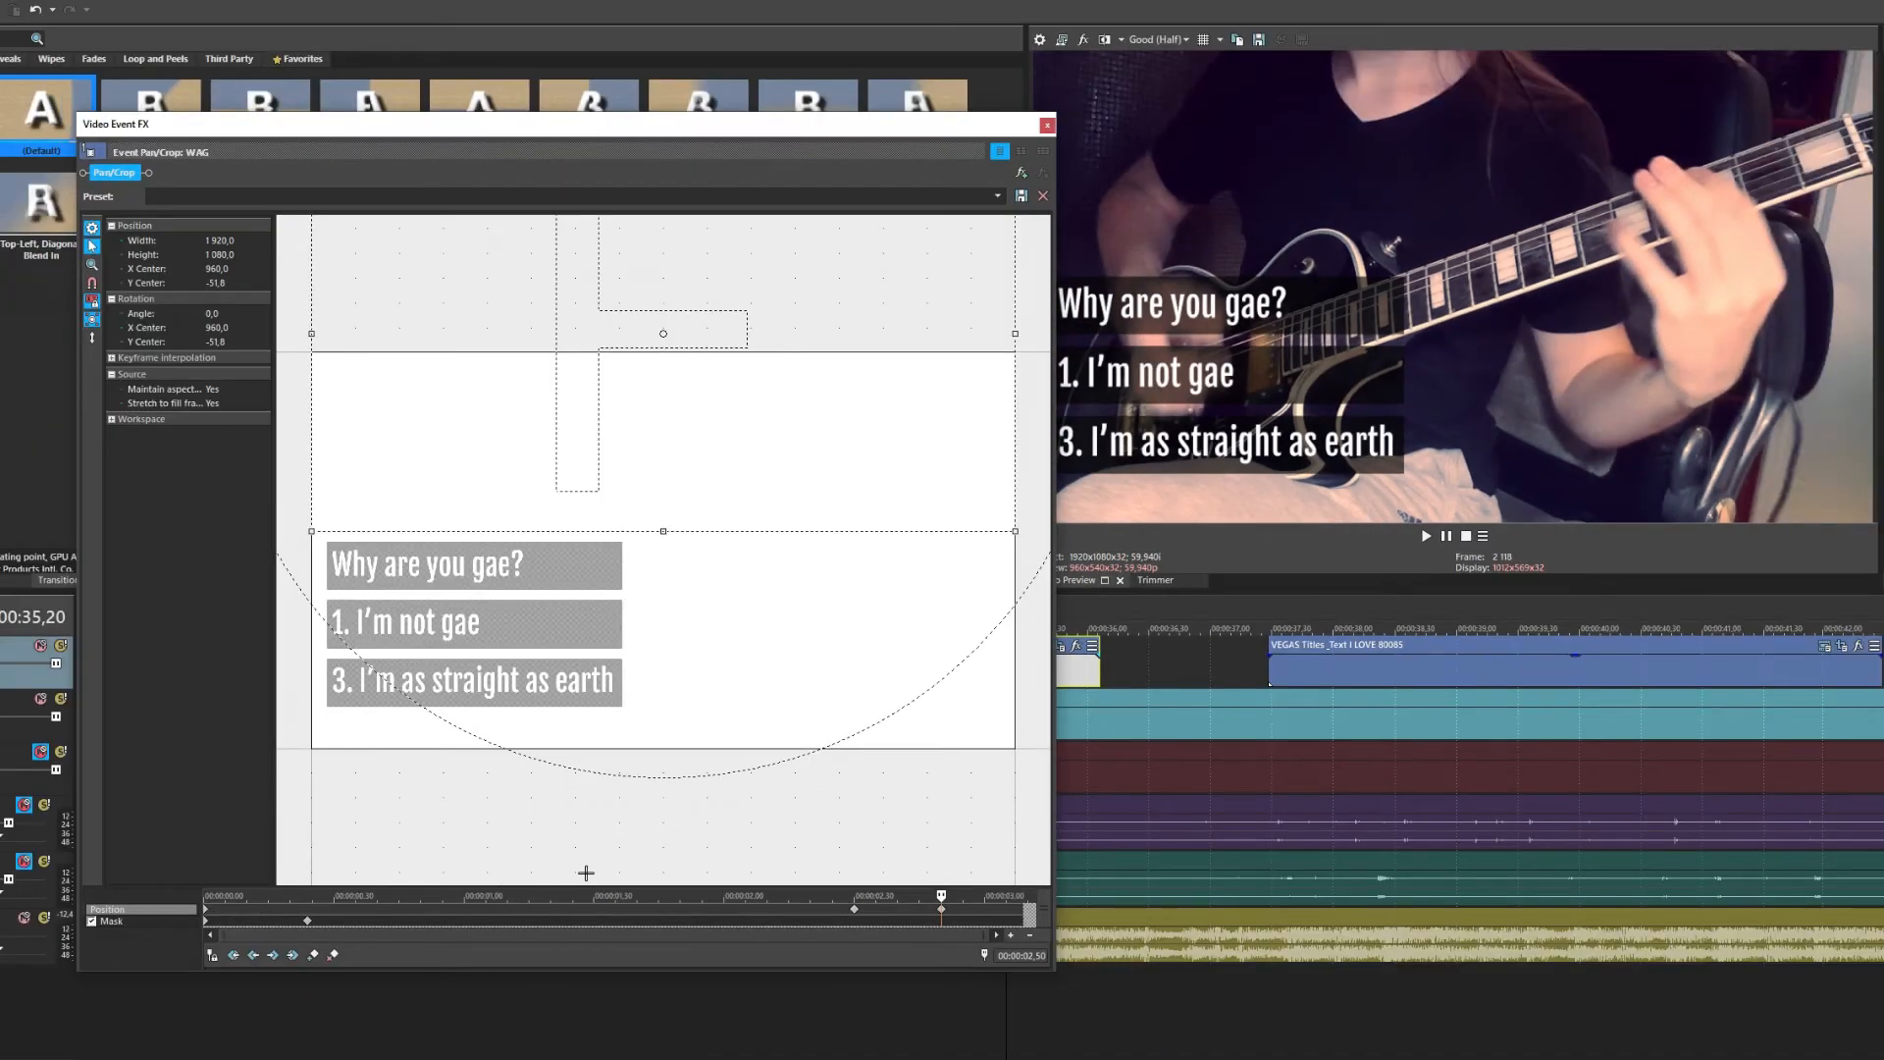
click(307, 921)
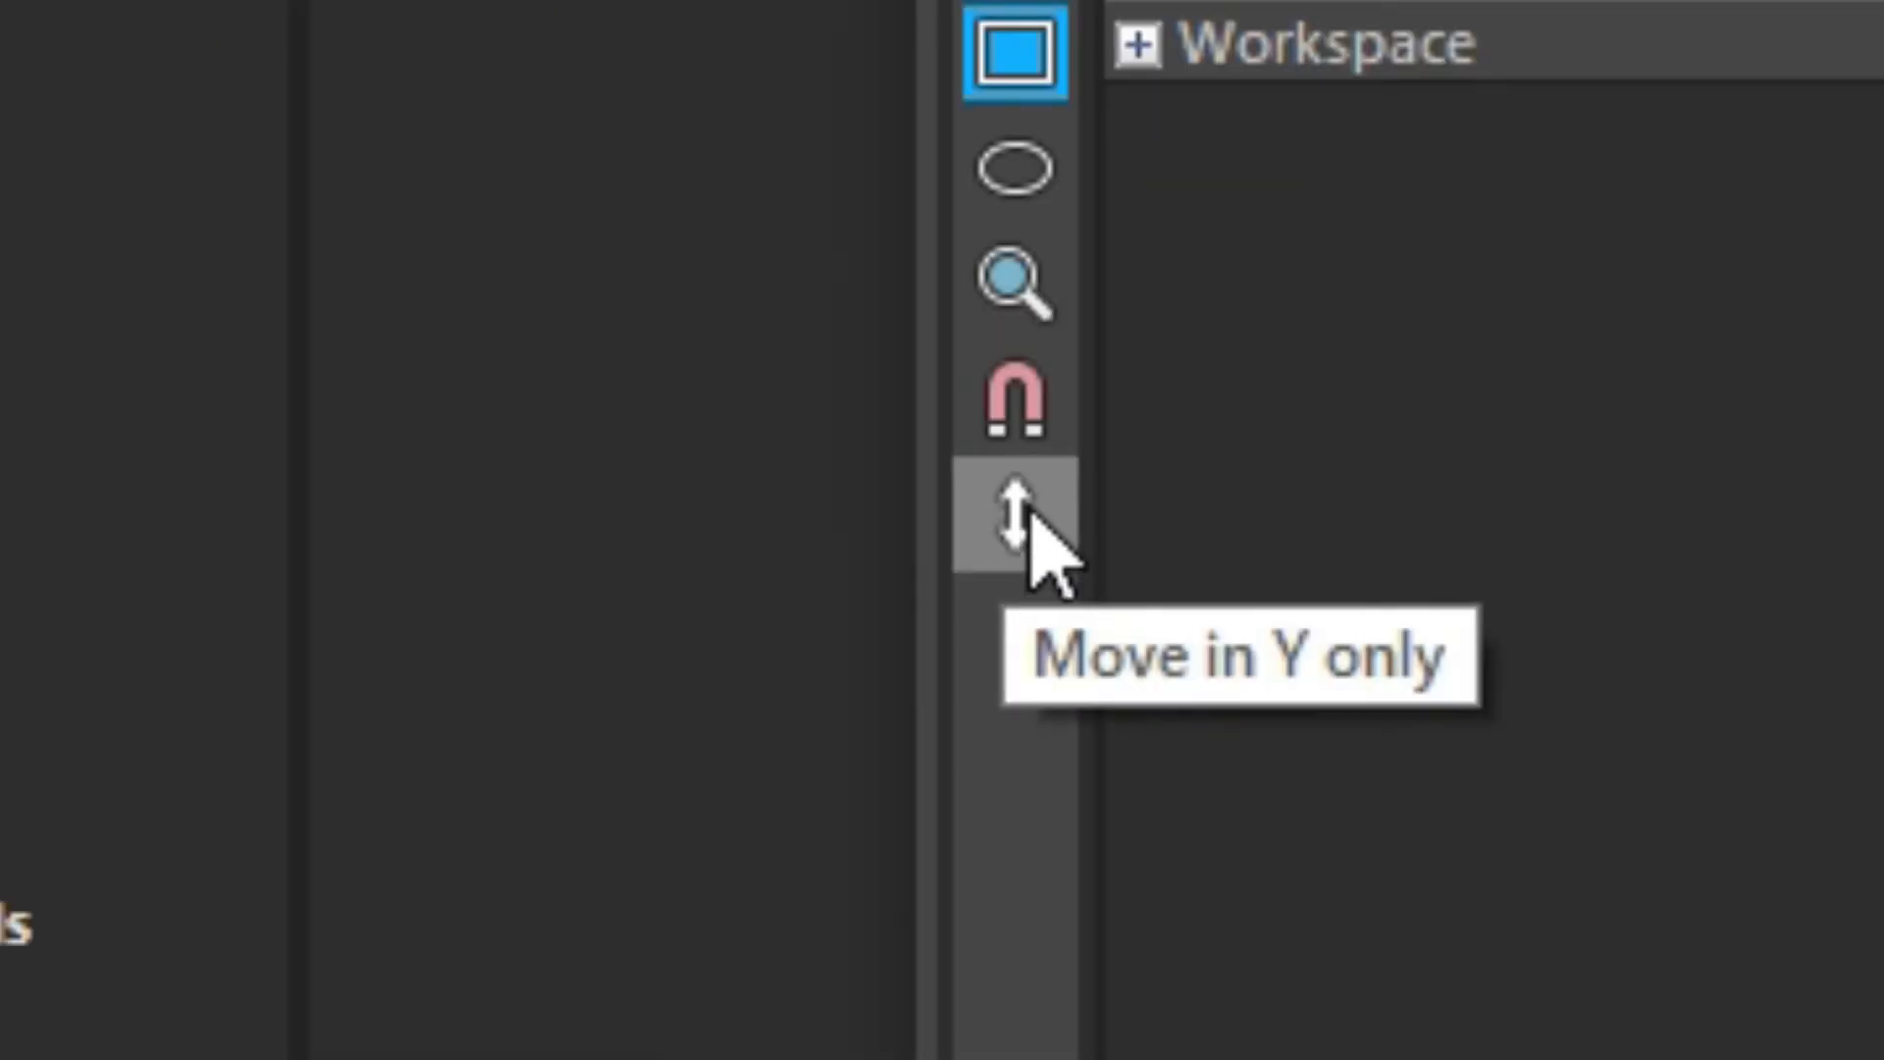
click(175, 291)
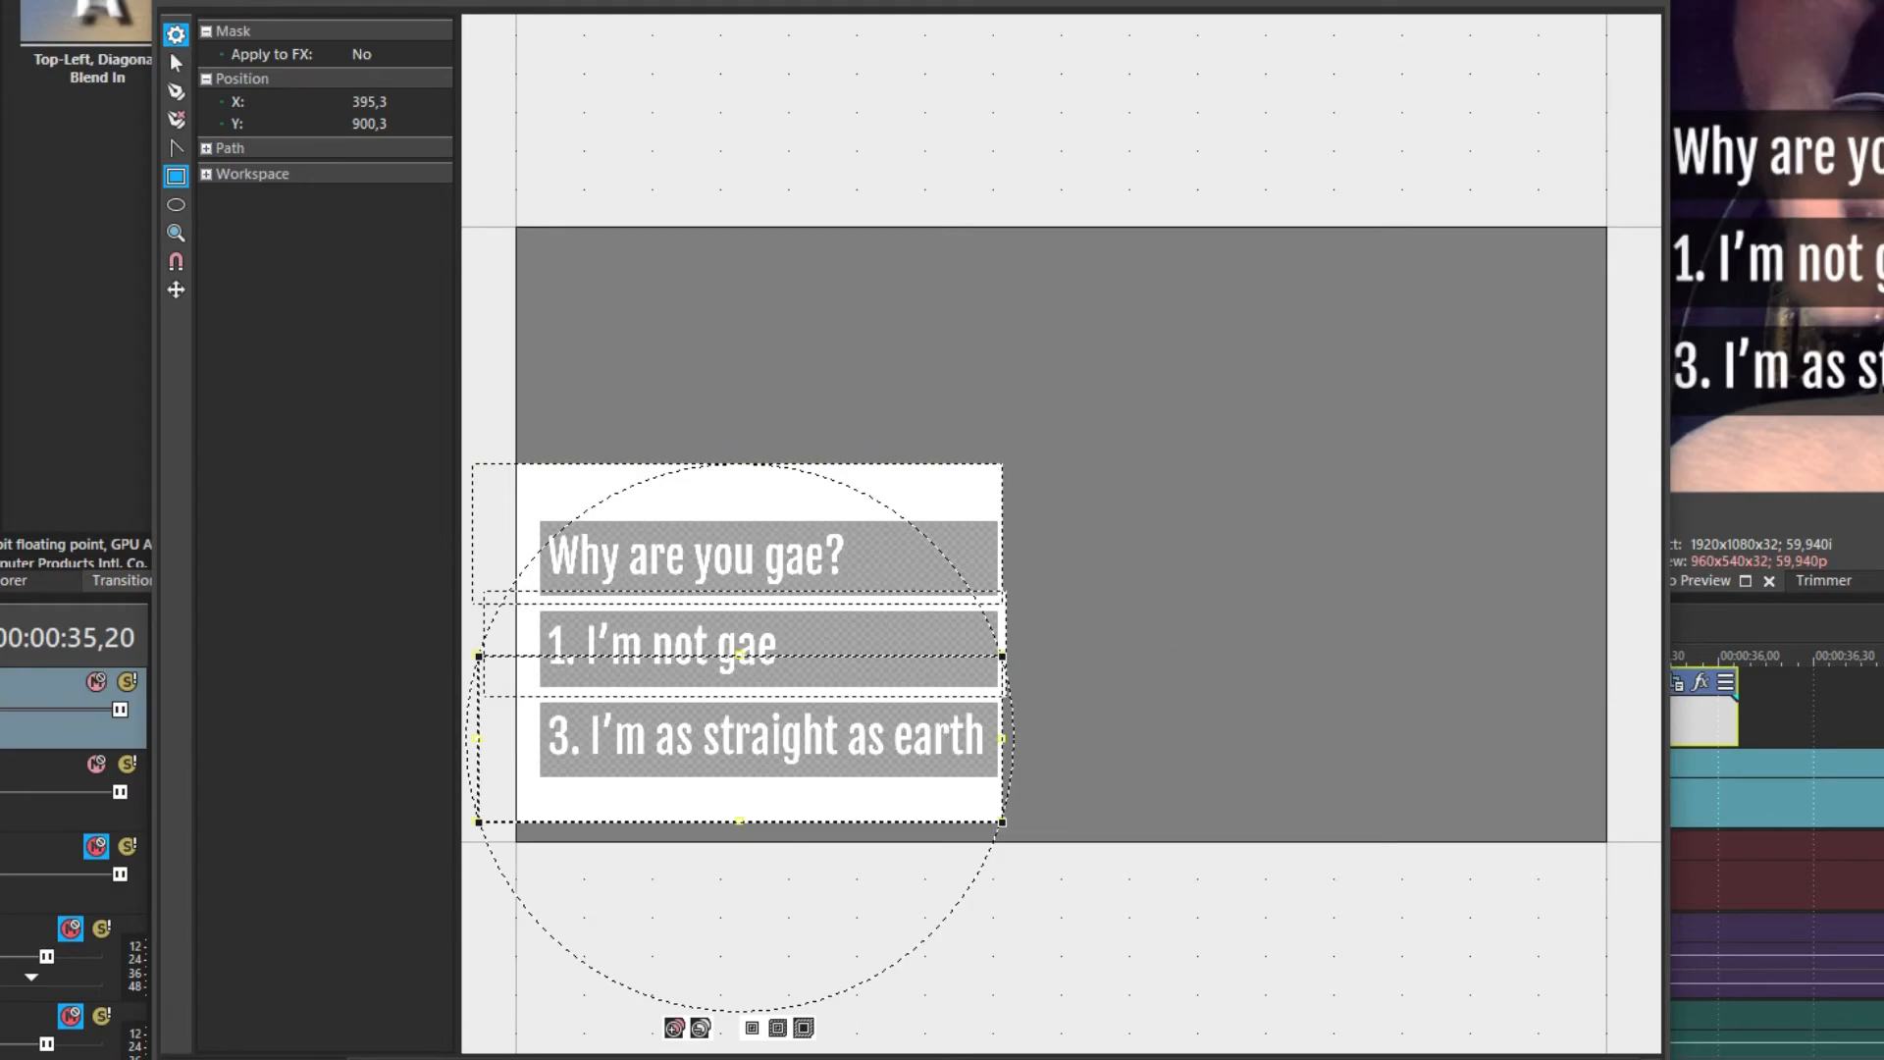
drag(1140, 620, 991, 700)
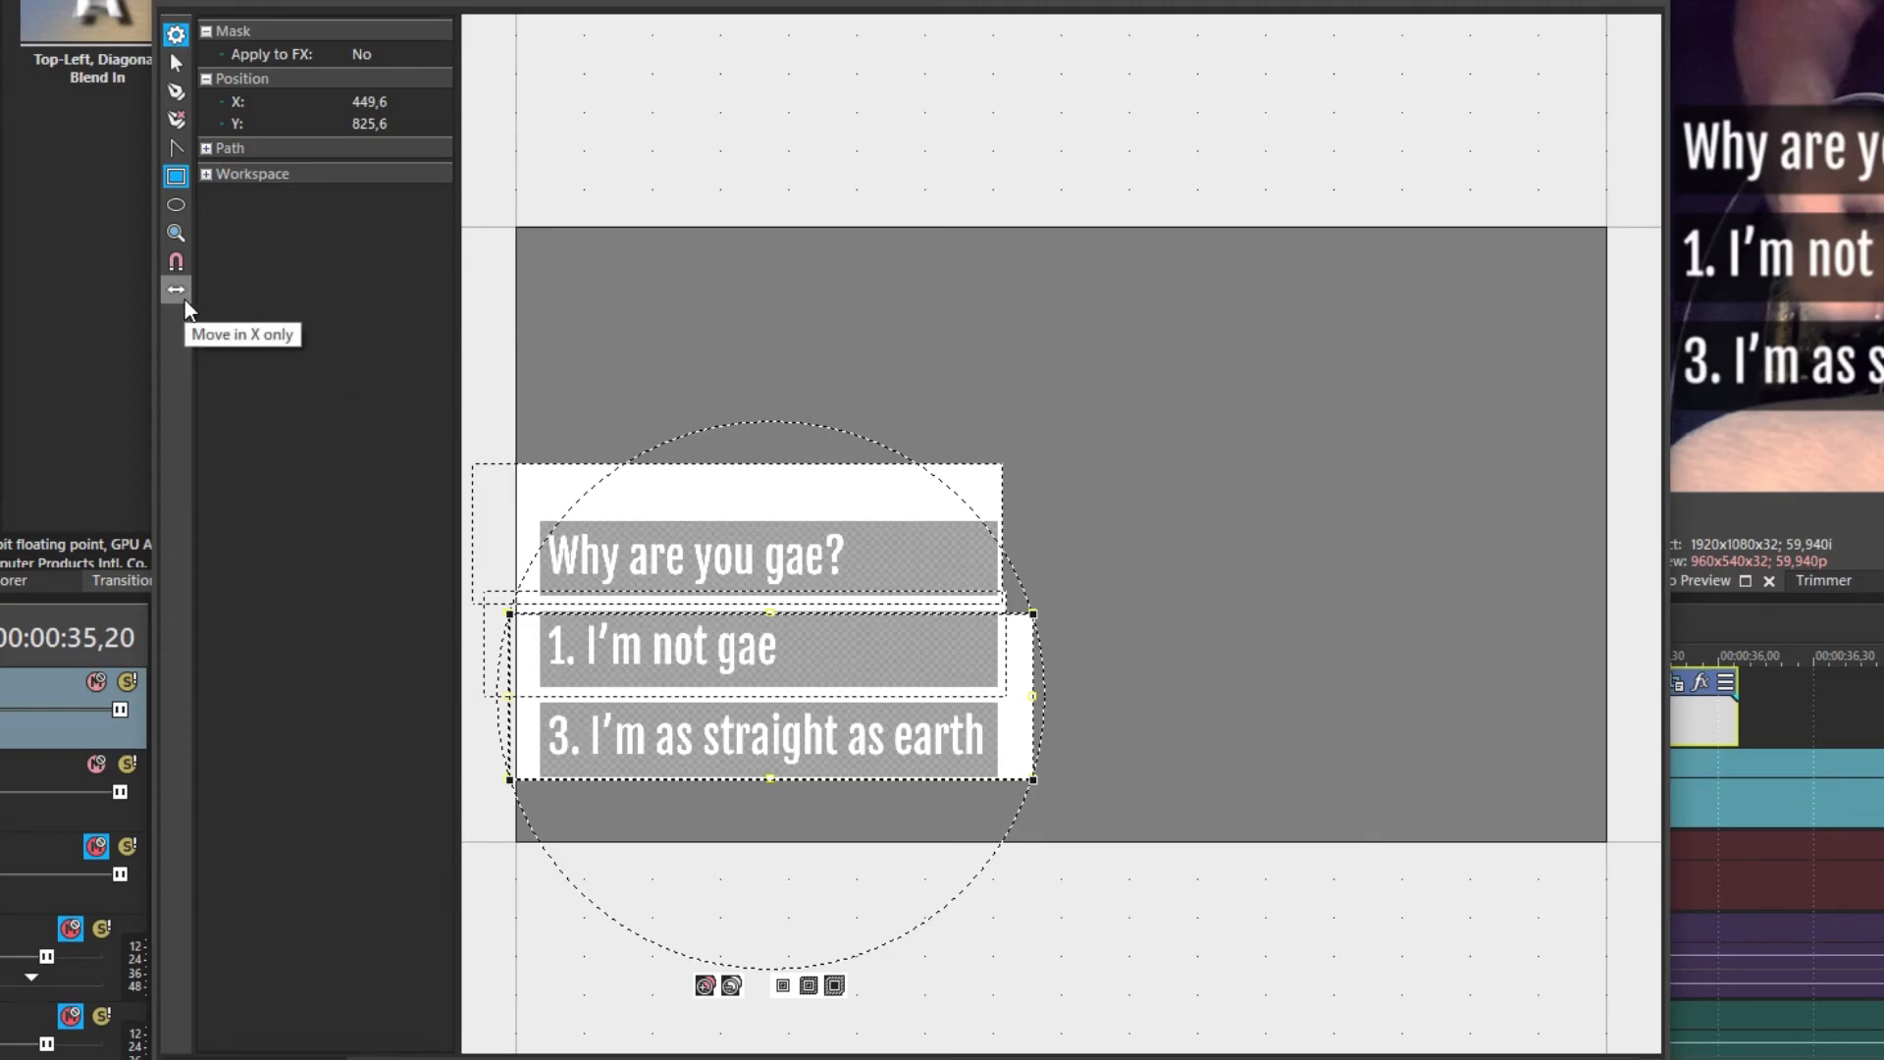
drag(704, 694, 913, 690)
Move the framing vertically only, then reposition it freely and close Pan/Crop
click(175, 207)
drag(978, 740, 690, 533)
click(175, 206)
drag(844, 675, 1071, 589)
click(1649, 2)
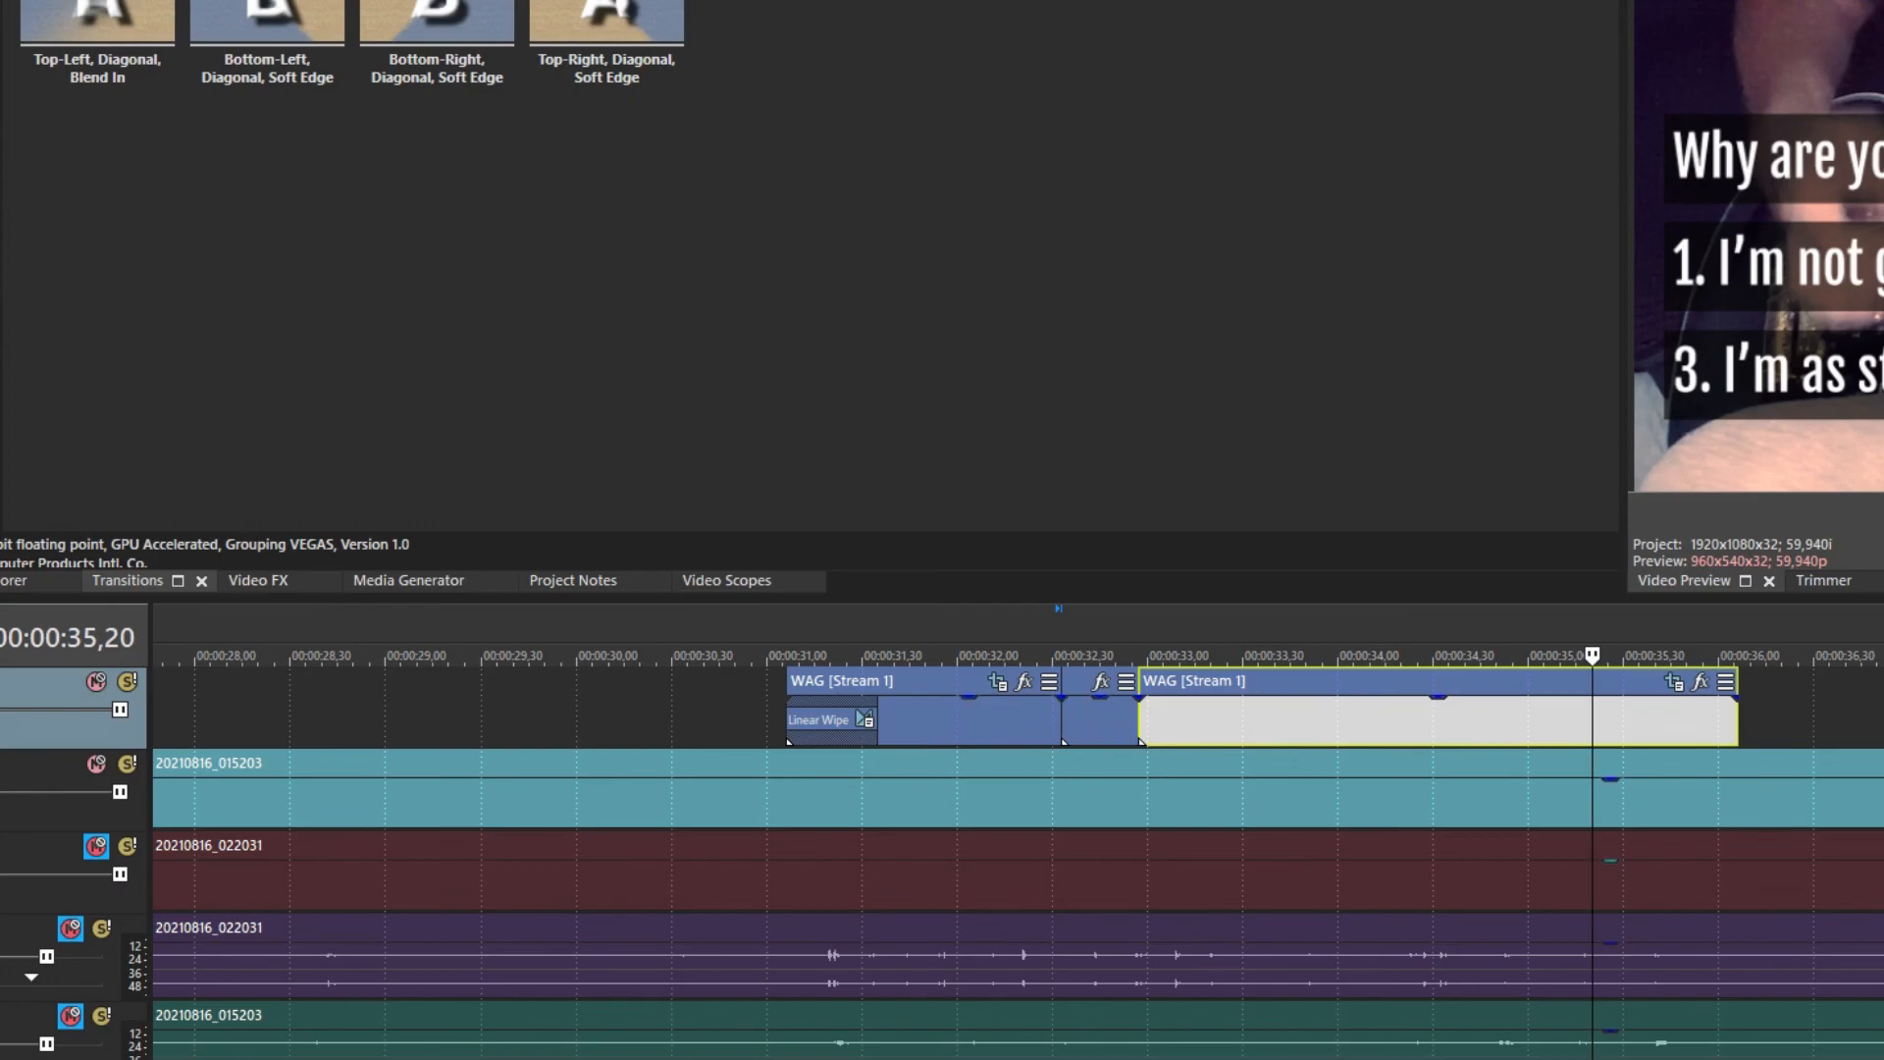
Place the timeline cursor at the smol event's start, 00:00:12,45
scroll(1315, 811, down, 5)
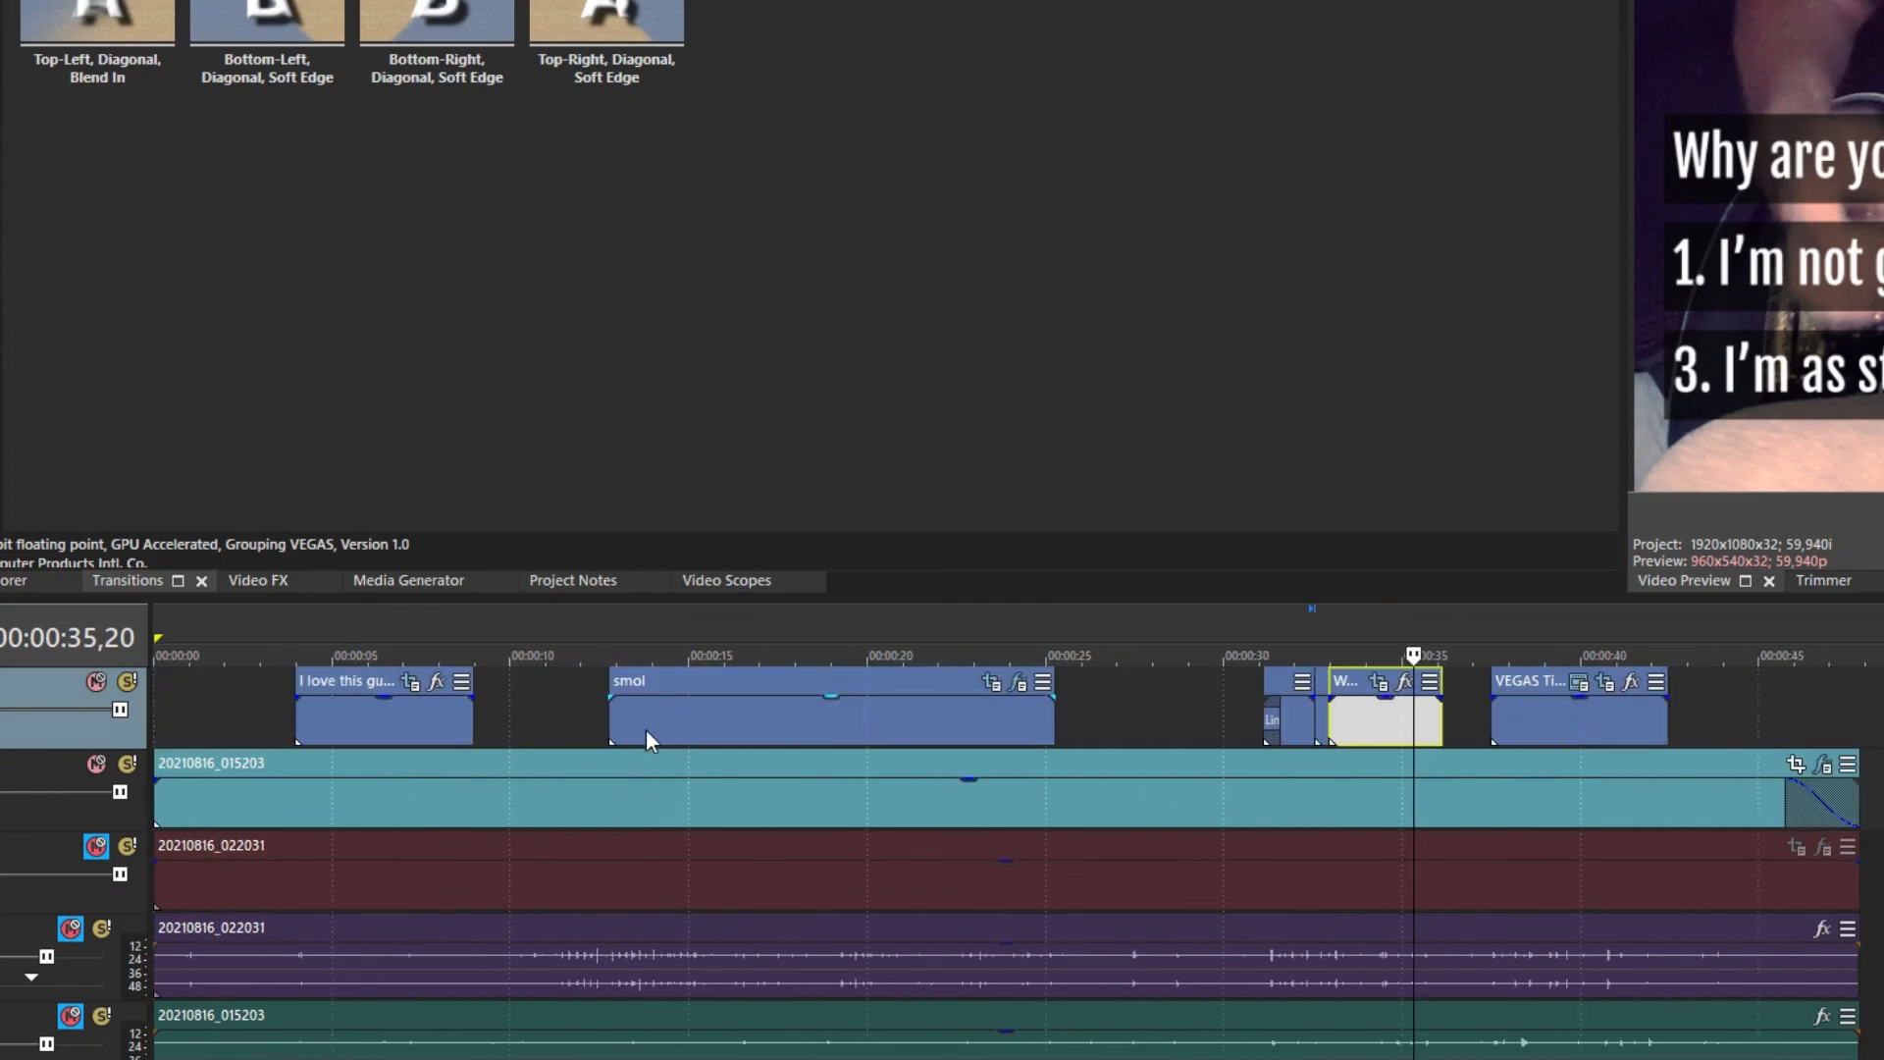
click(618, 746)
scroll(823, 811, up, 3)
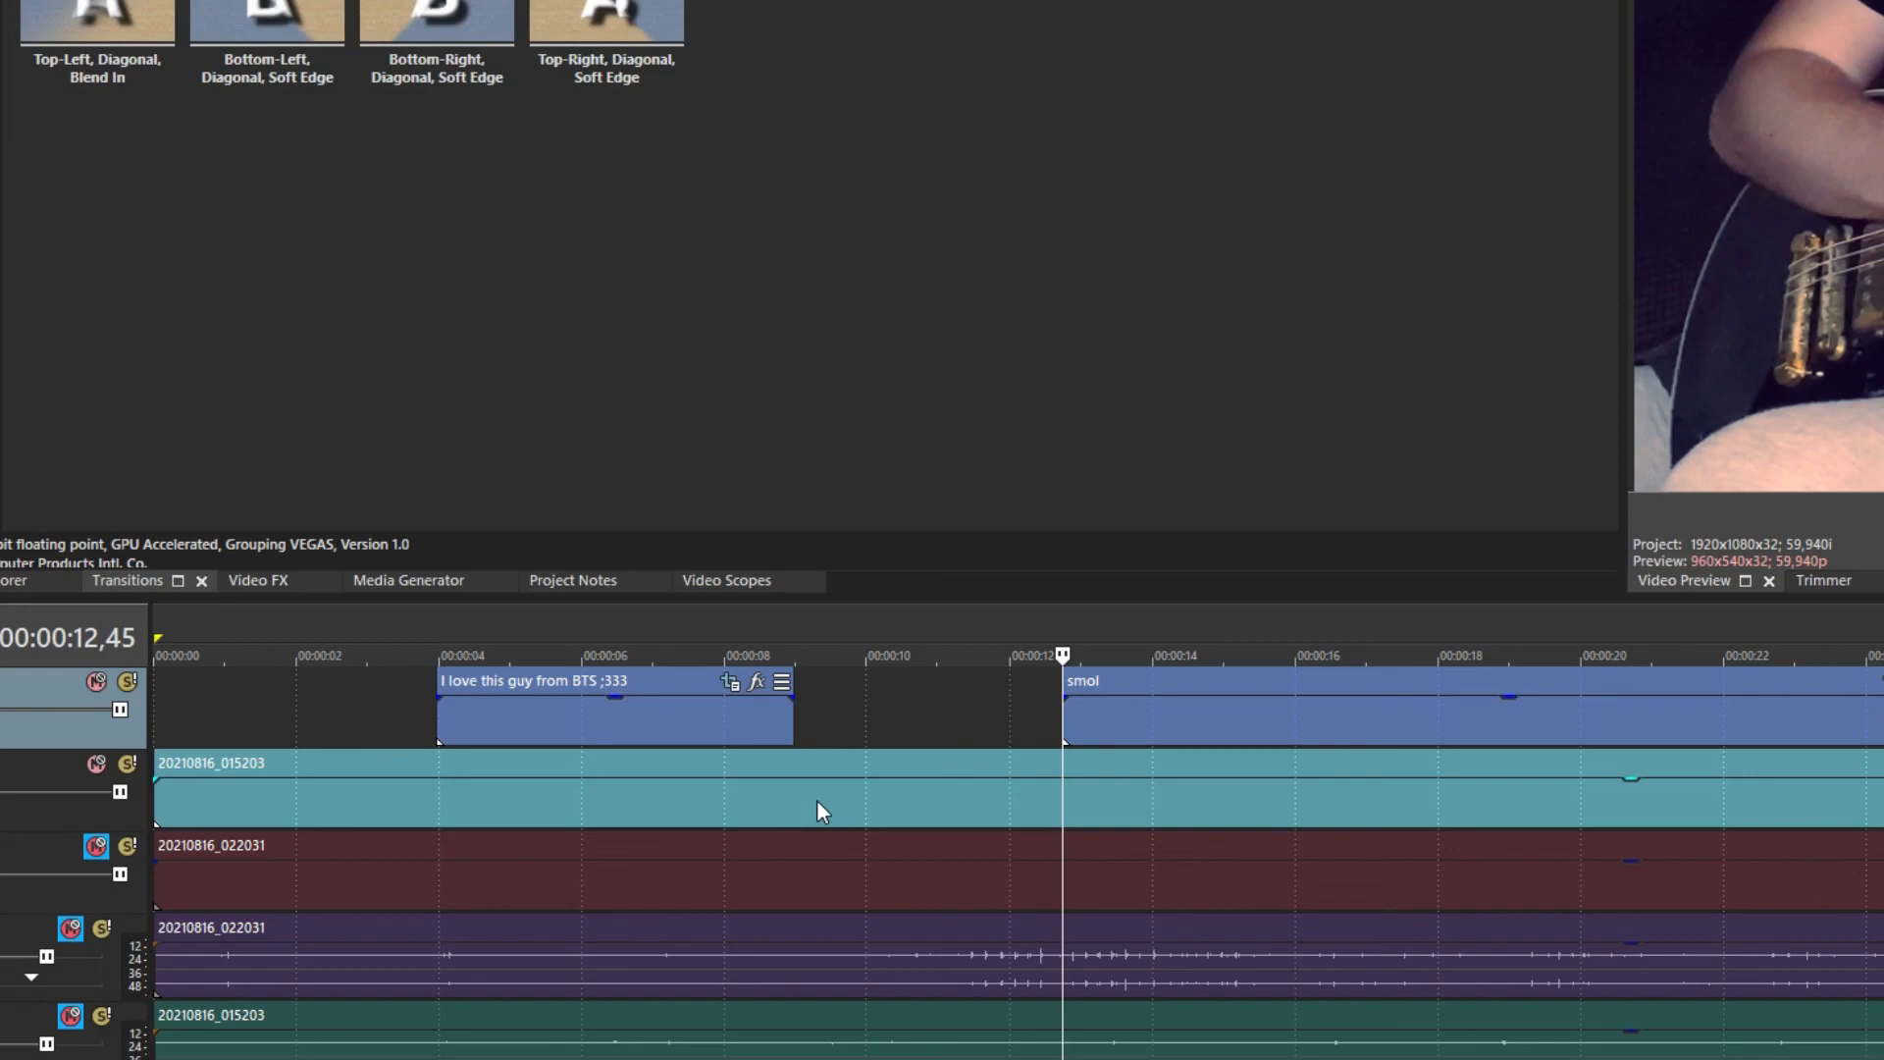